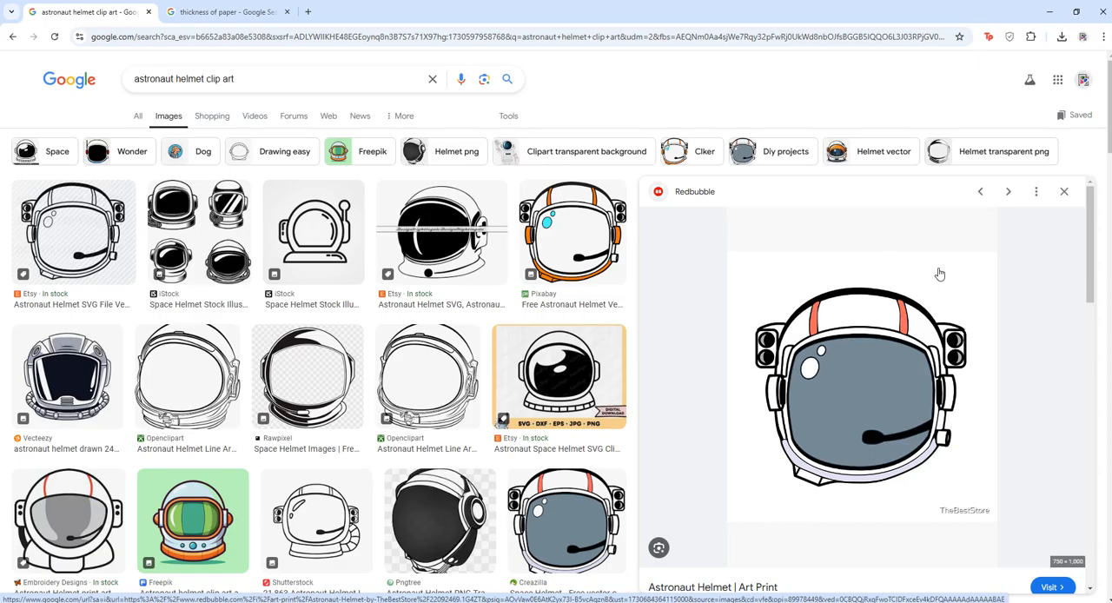
key("ctrl+Tab")
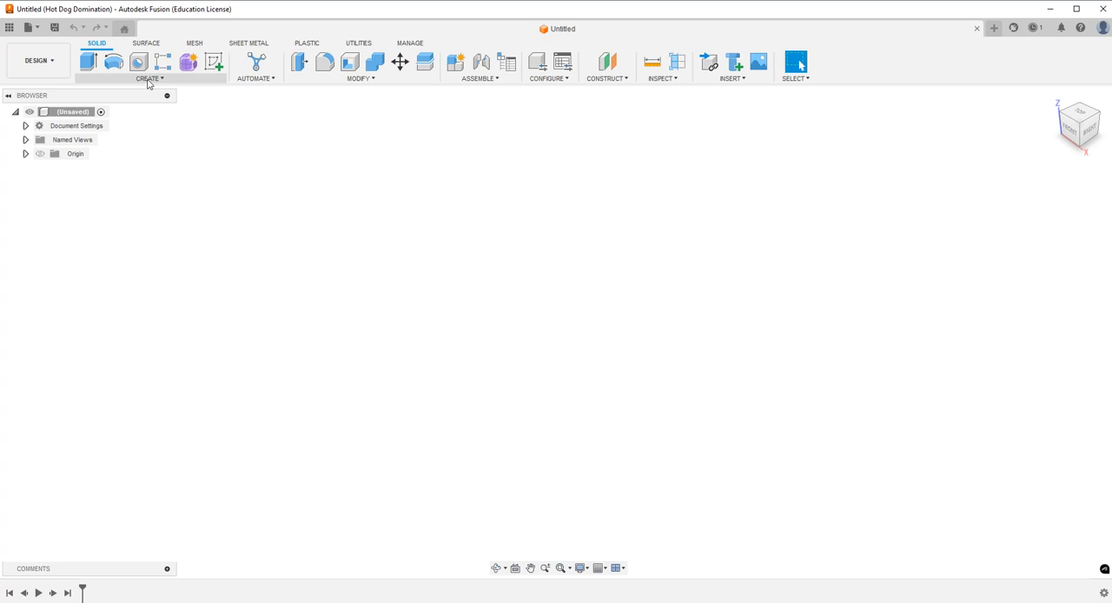
Start a sketch on the front plane and draw a 4 in vertical construction line down from the origin, with its dimension well clear.
left_click(213, 61)
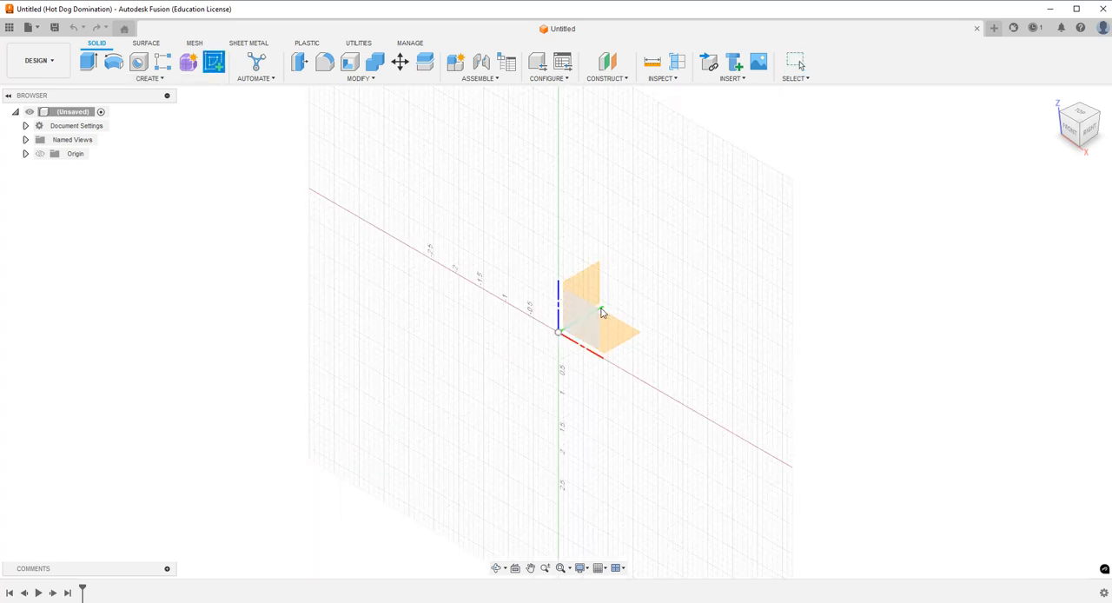
left_click(594, 311)
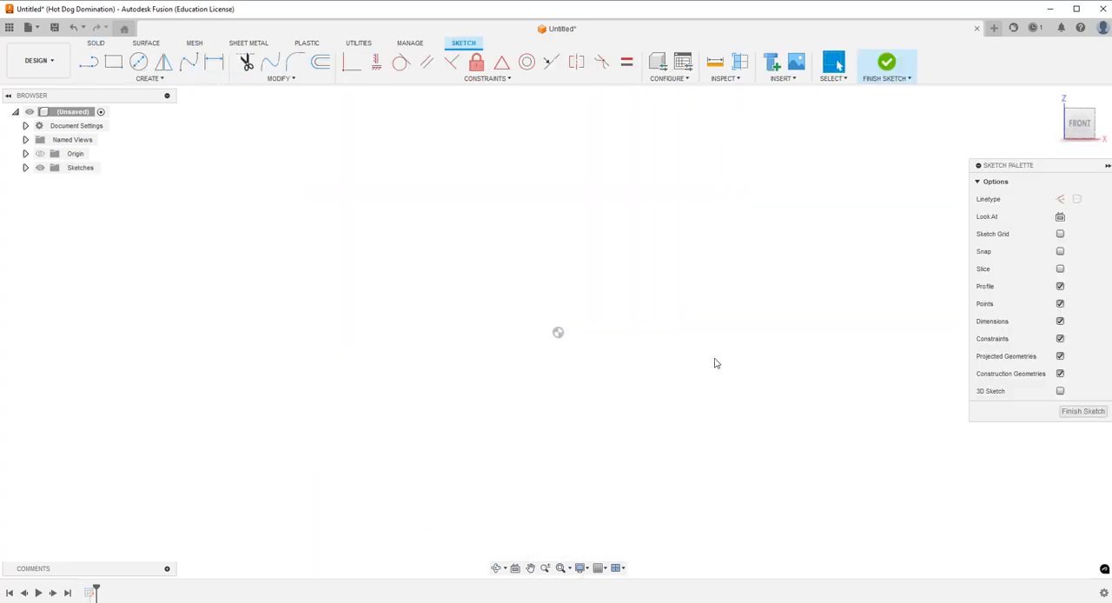
left_click(95, 66)
left_click(1062, 200)
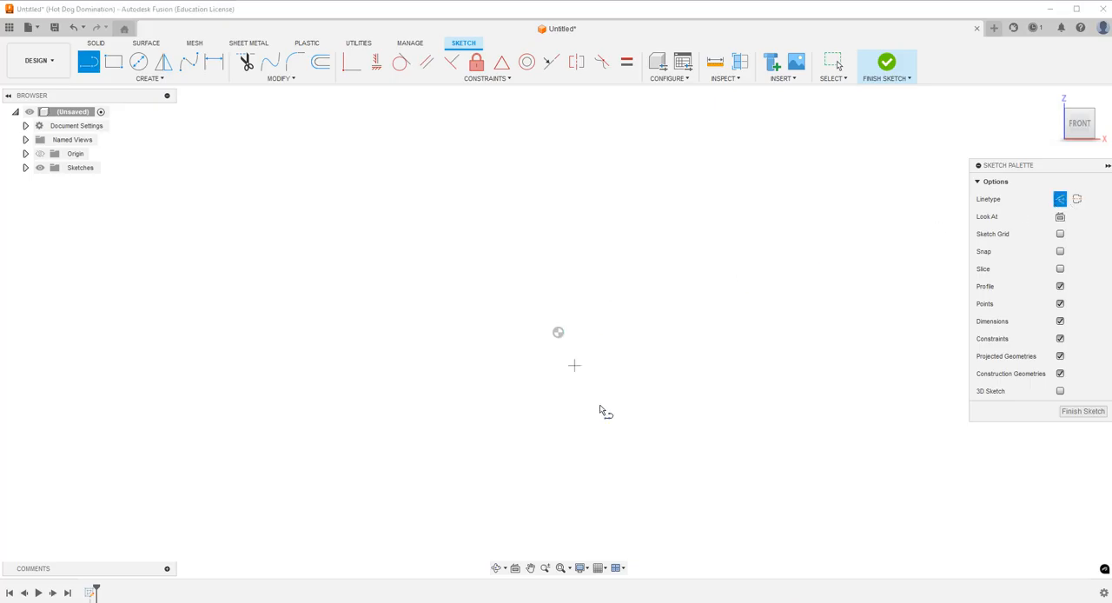
left_click_drag(574, 327, 578, 511)
type("4")
key("Return")
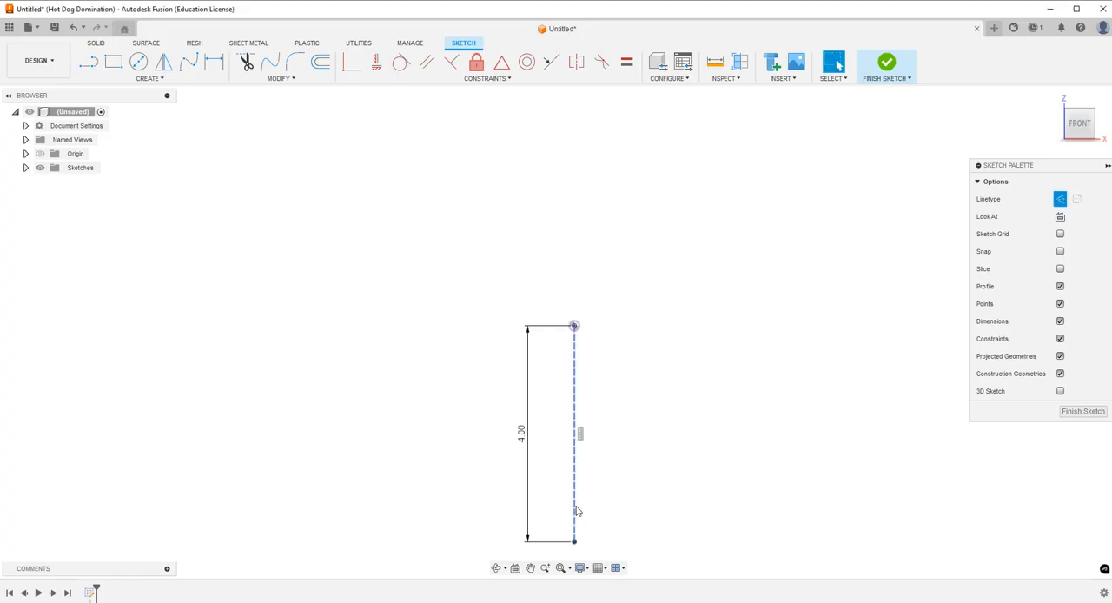
left_click_drag(522, 443, 385, 437)
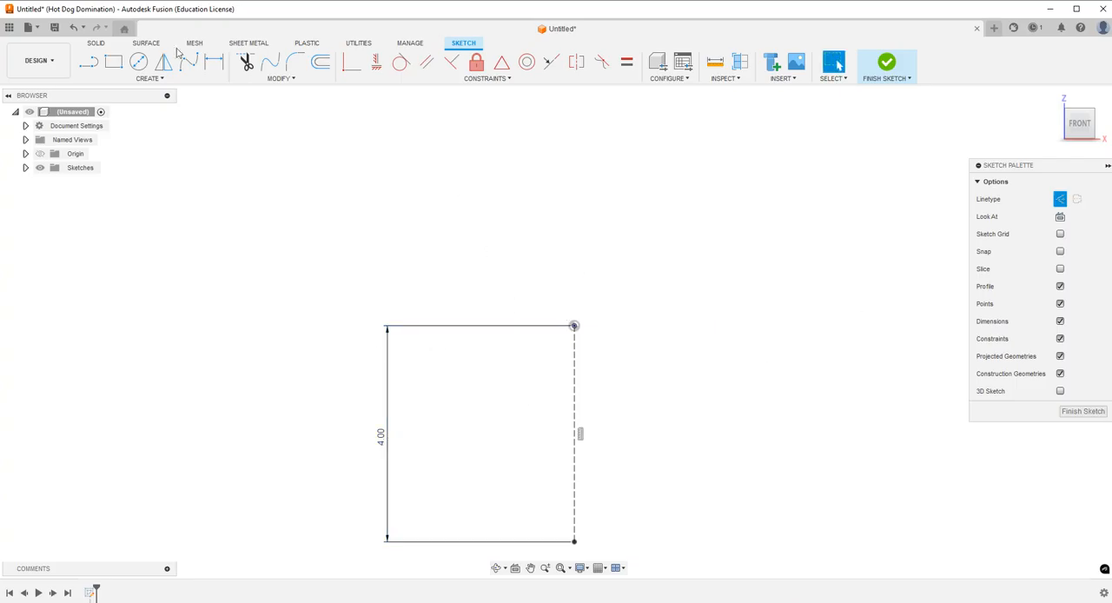
Draw a 0.50 in horizontal solid line rightward from the construction line's upper end and place its dimension above the sketch.
left_click(89, 61)
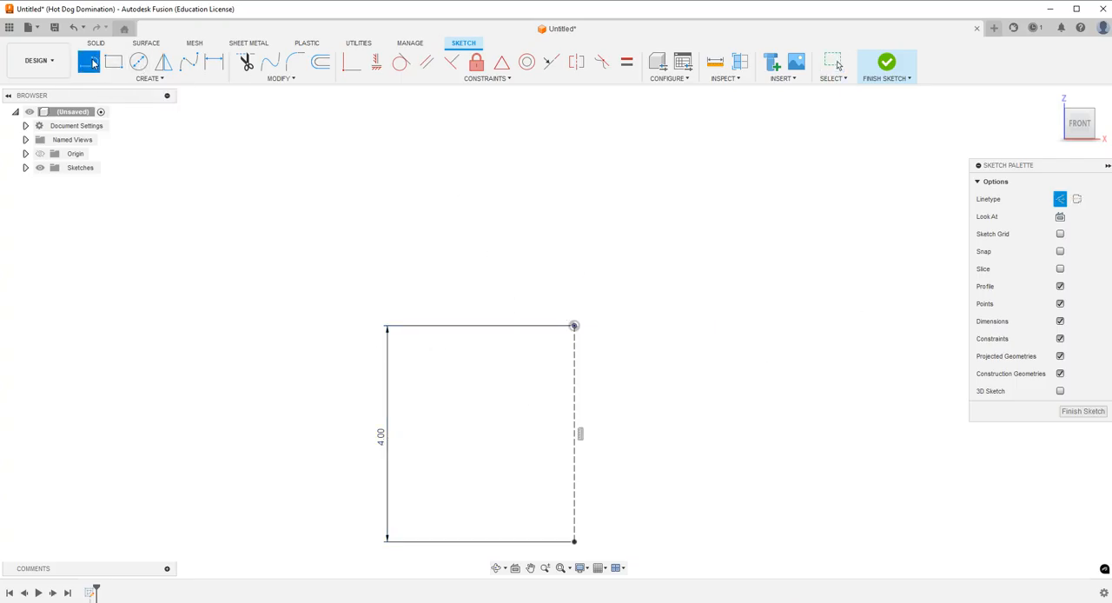
left_click(1060, 199)
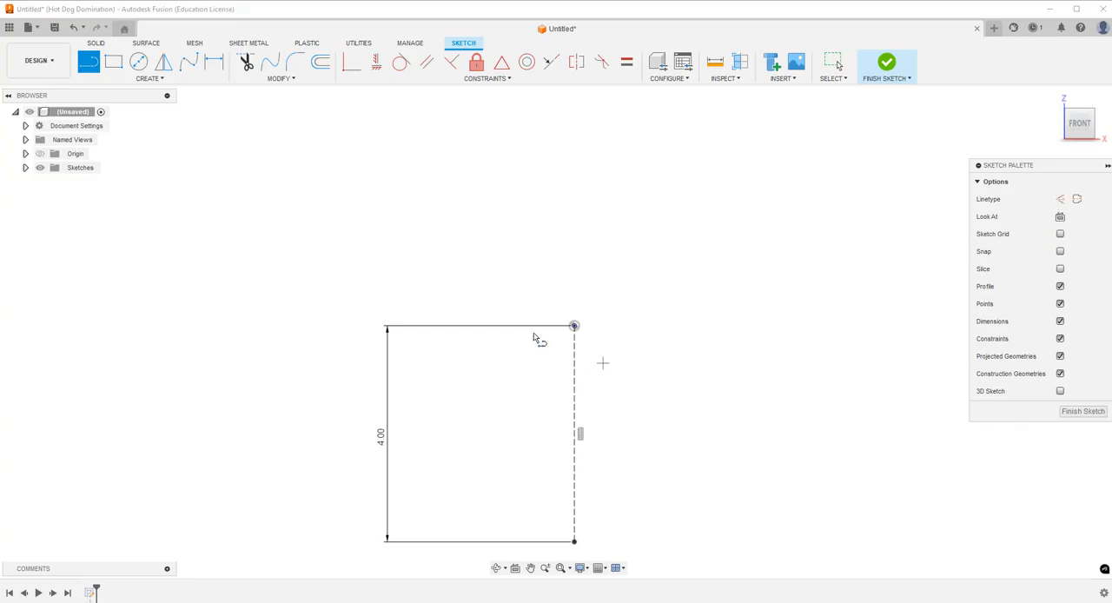
left_click(574, 326)
key("BackSpace")
key("Return")
key("Escape")
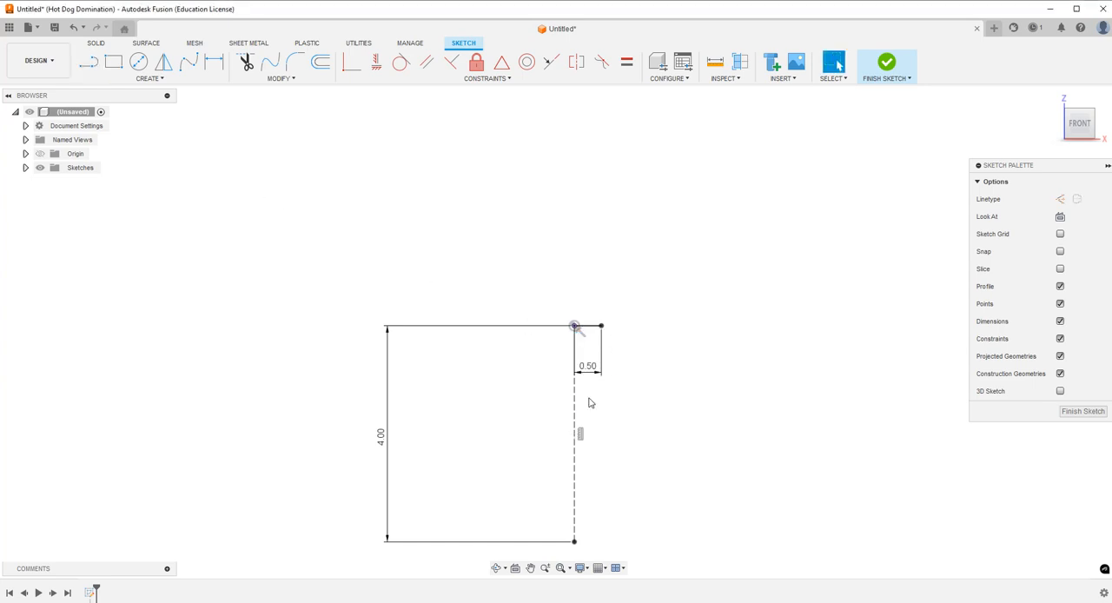
left_click_drag(589, 373, 589, 267)
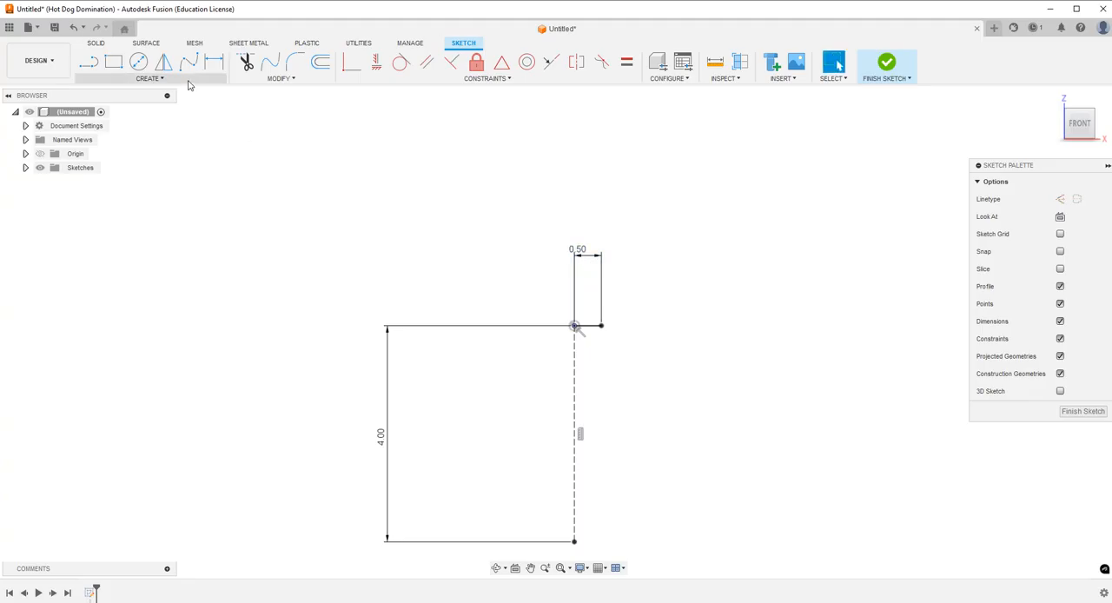
Draw a 3.5 in vertical line downward from the free end of the short horizontal line.
left_click(90, 62)
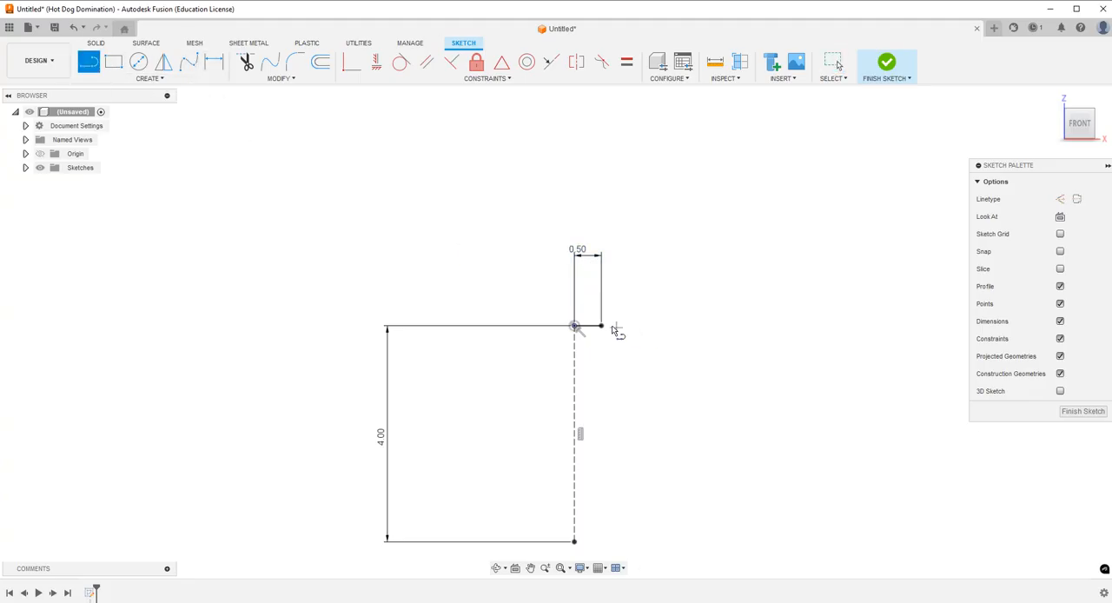
left_click(601, 325)
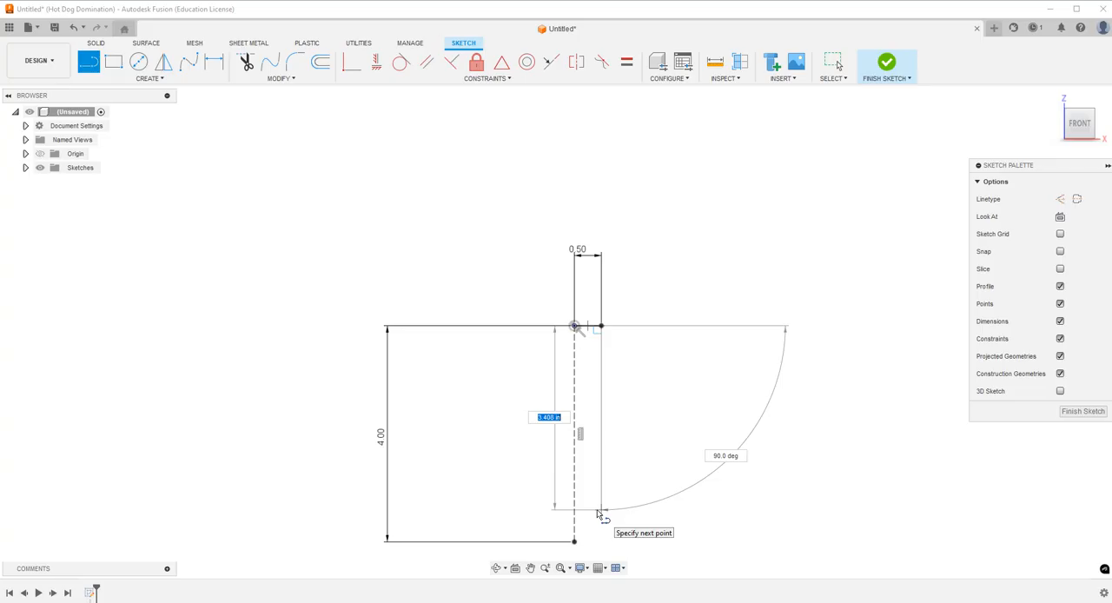
type("3.5")
key("Return")
key("Escape")
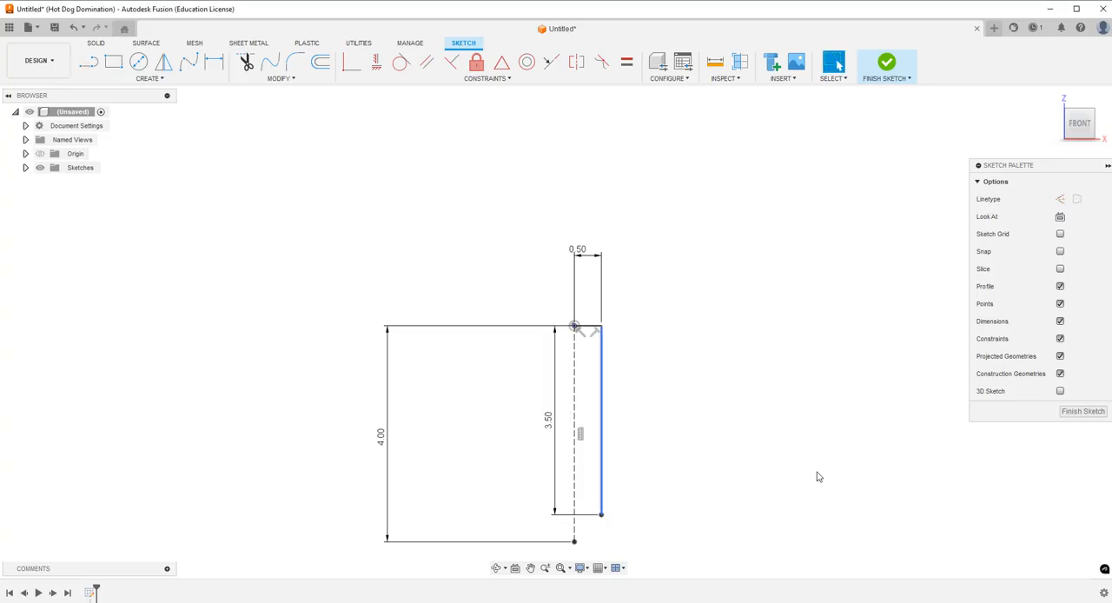
Connect the vertical line's lower end to the construction line's lower end with a diagonal line and move the 3.50 dimension outside the profile.
left_click(88, 63)
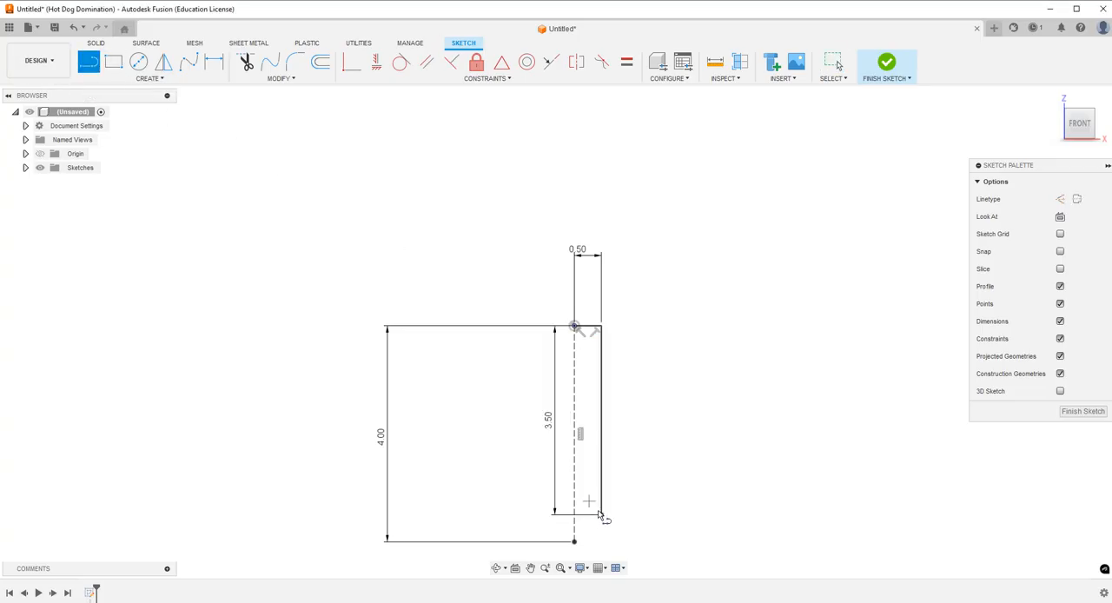
left_click(601, 515)
left_click(574, 542)
key("Escape")
left_click_drag(548, 419, 737, 420)
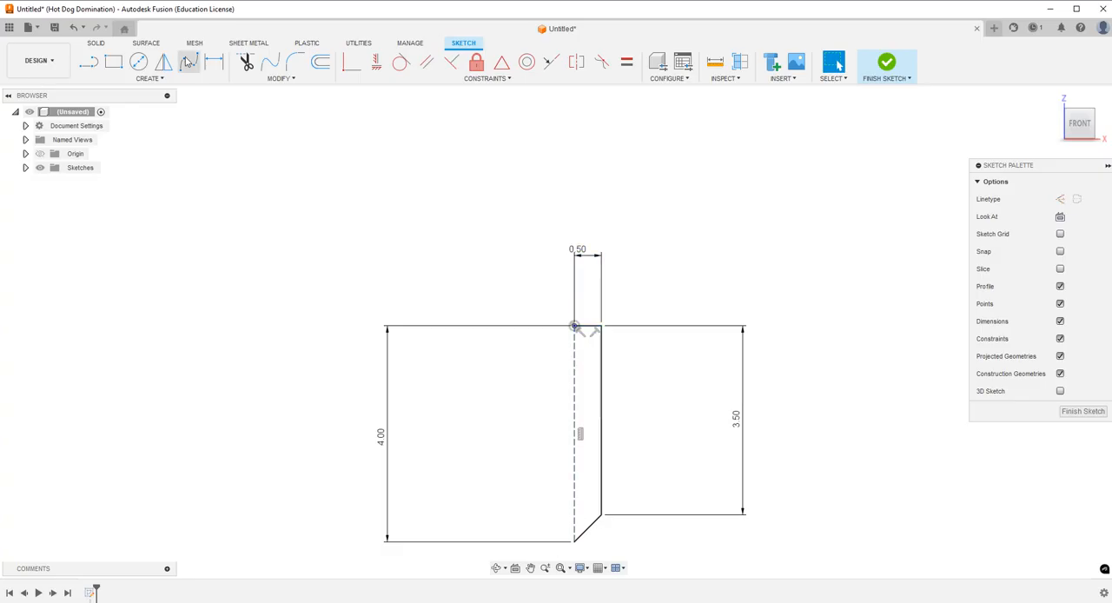
Sketch a connected three-line outline in the empty area beside the profile and delete it.
left_click(88, 62)
left_click(747, 155)
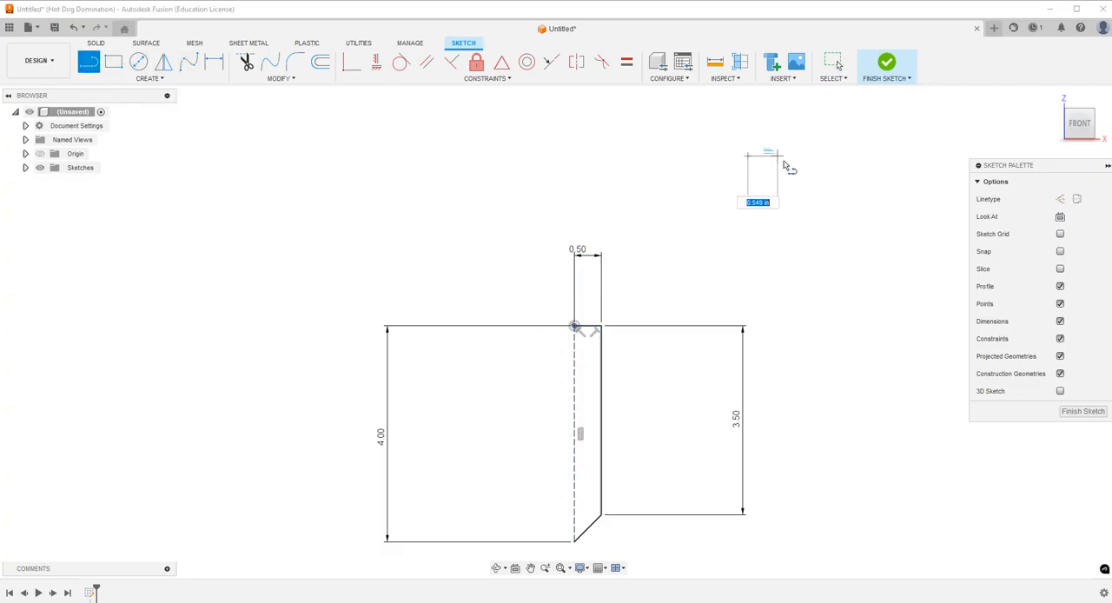
left_click(789, 272)
left_click(758, 308)
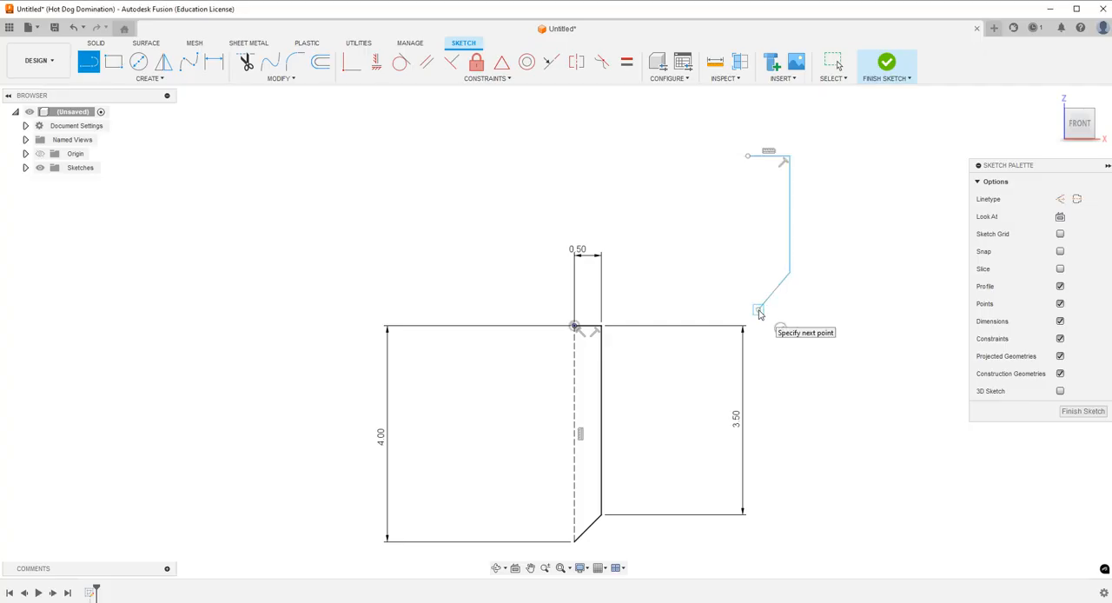
key("Escape")
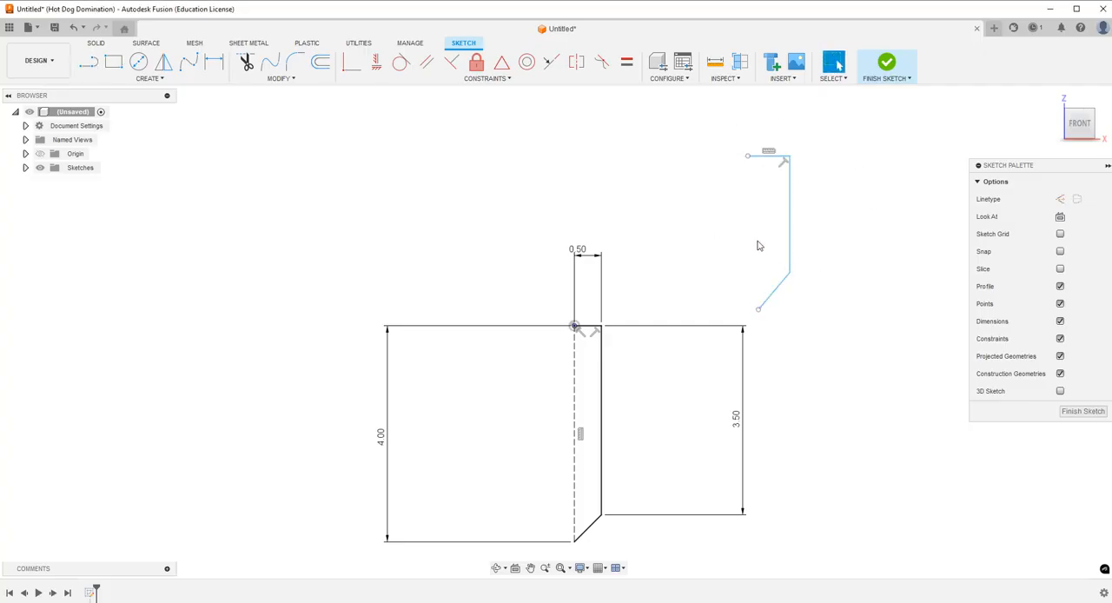
left_click_drag(729, 123, 849, 337)
key("Delete")
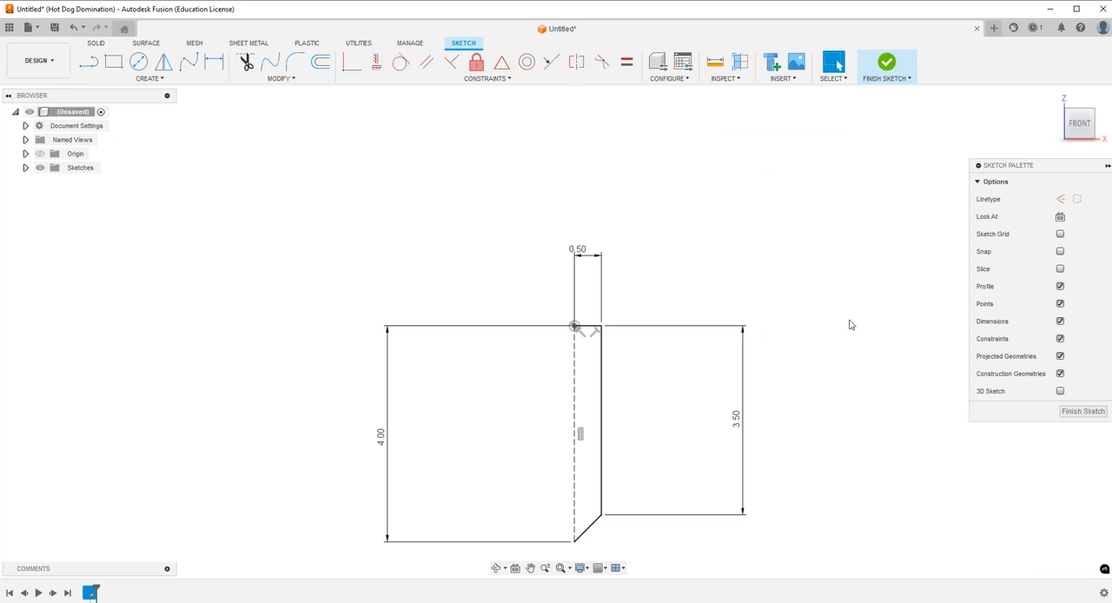
Mirror the horizontal, vertical and diagonal profile lines about the dashed construction line.
left_click(163, 62)
left_click(602, 358)
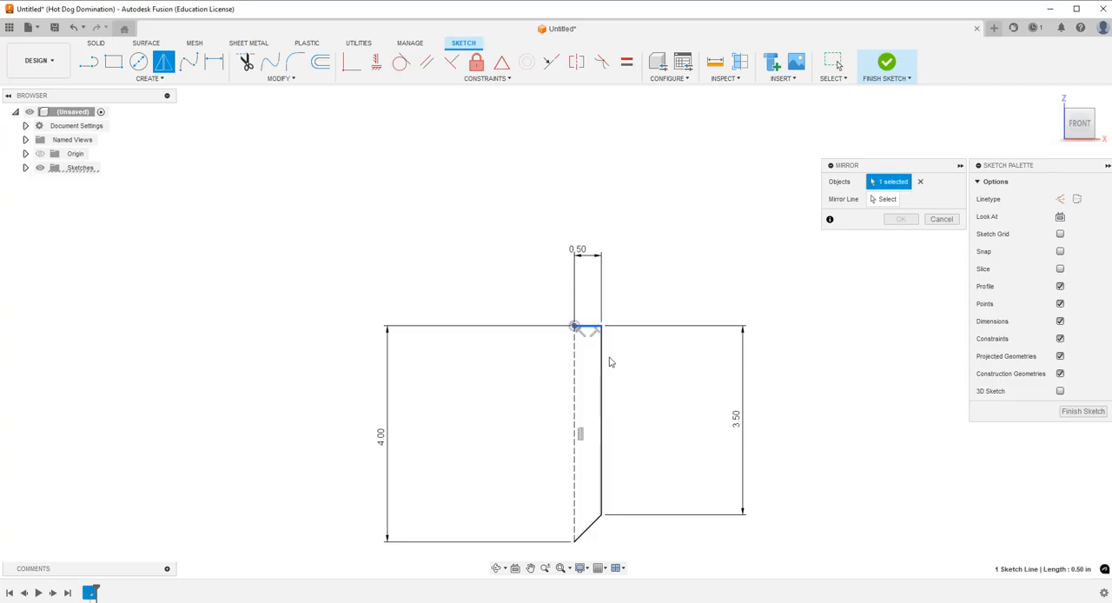
left_click(595, 522)
left_click(597, 525)
left_click(882, 199)
left_click(573, 374)
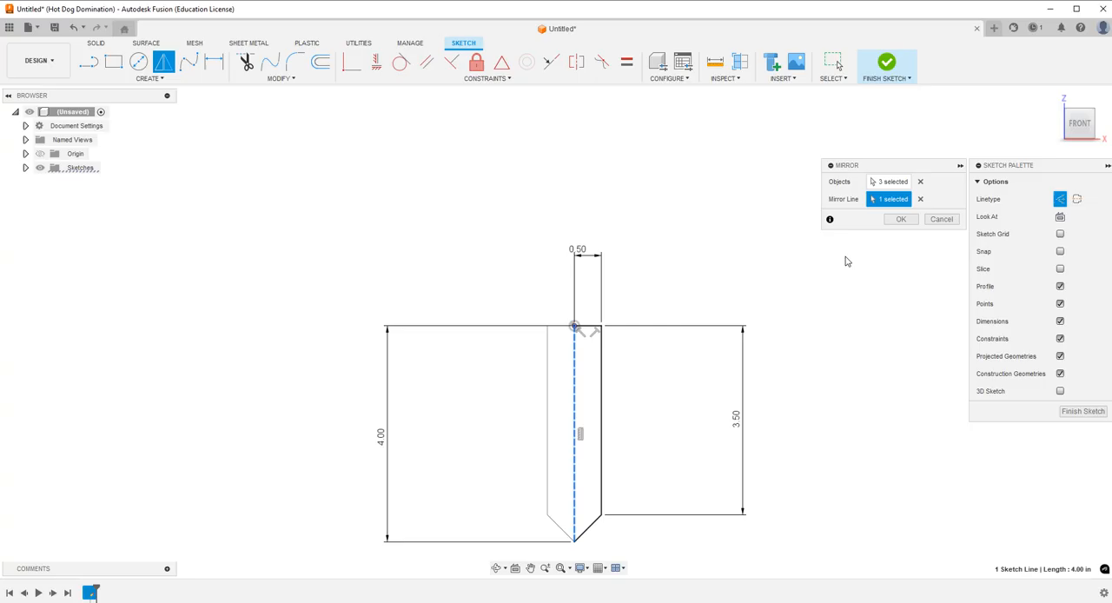
left_click(900, 219)
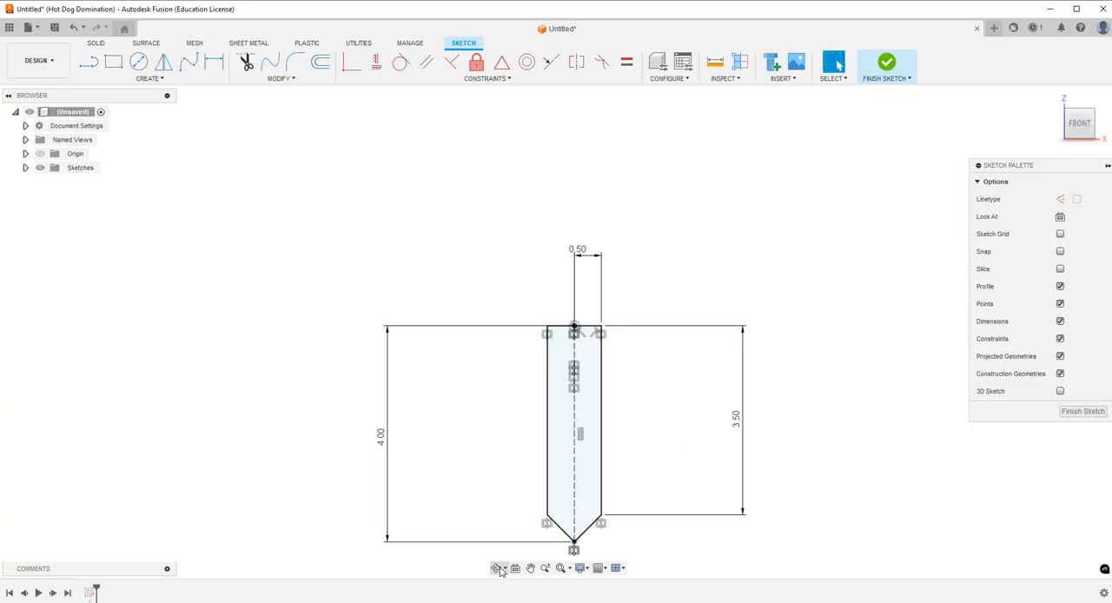
Extrude the pointed bookmark profile 0.1 mm to one side as a new body and inspect it from an angle.
left_click(96, 42)
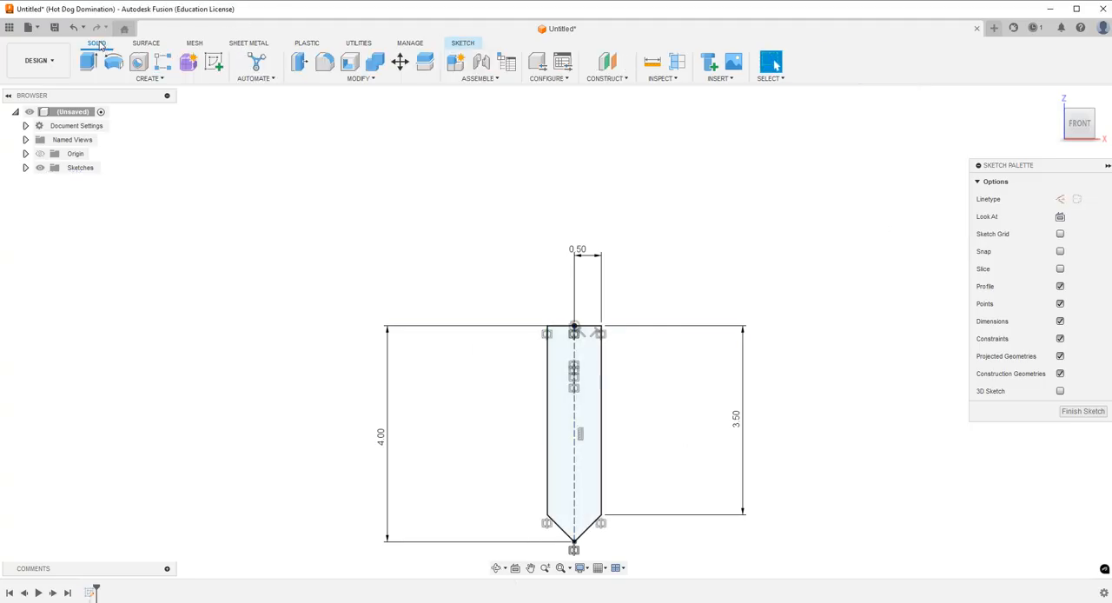
left_click(88, 61)
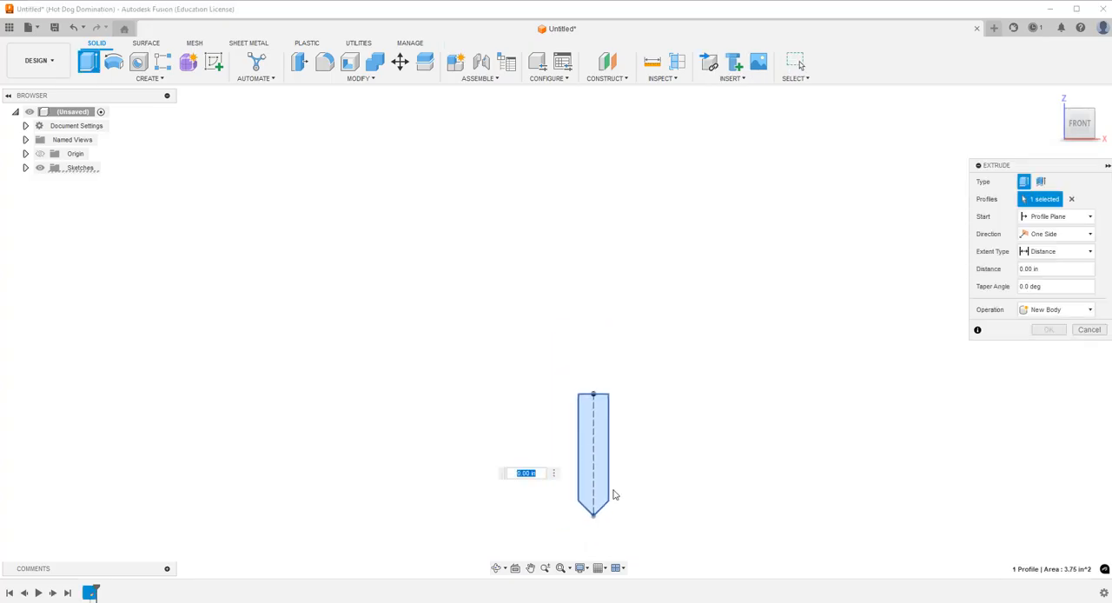
scroll(613, 496, "up", 5)
left_click(499, 567)
left_click_drag(606, 356, 582, 402)
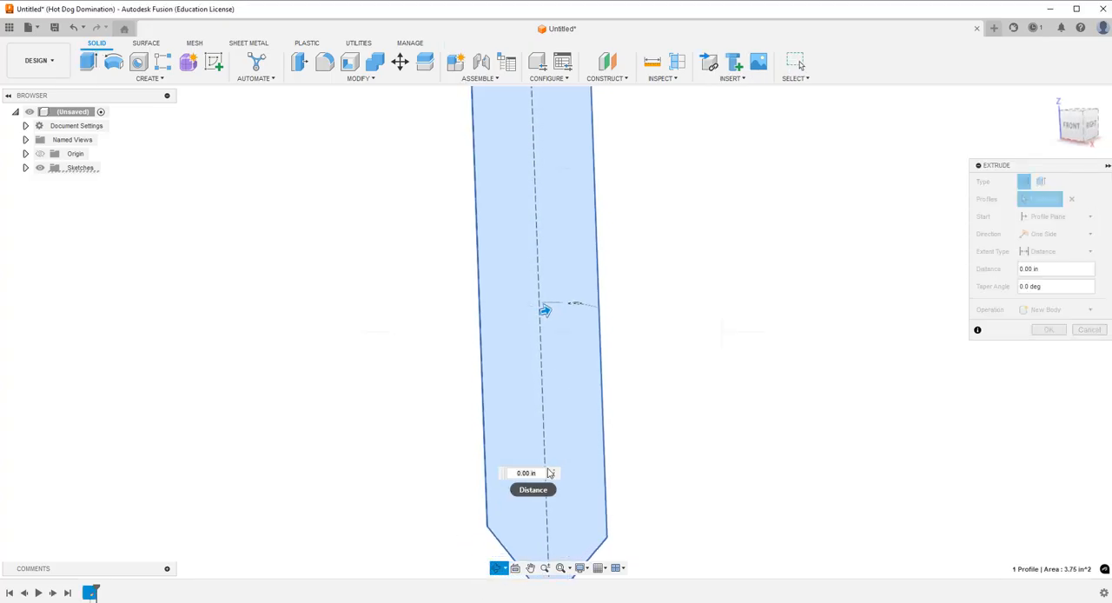
key("Escape")
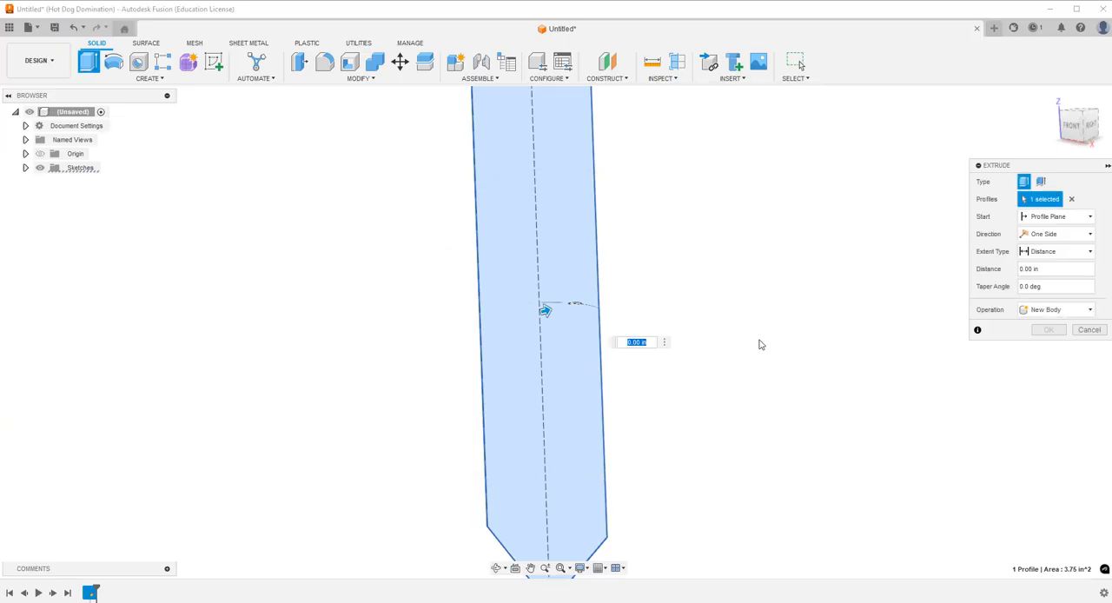
type("0.1mm")
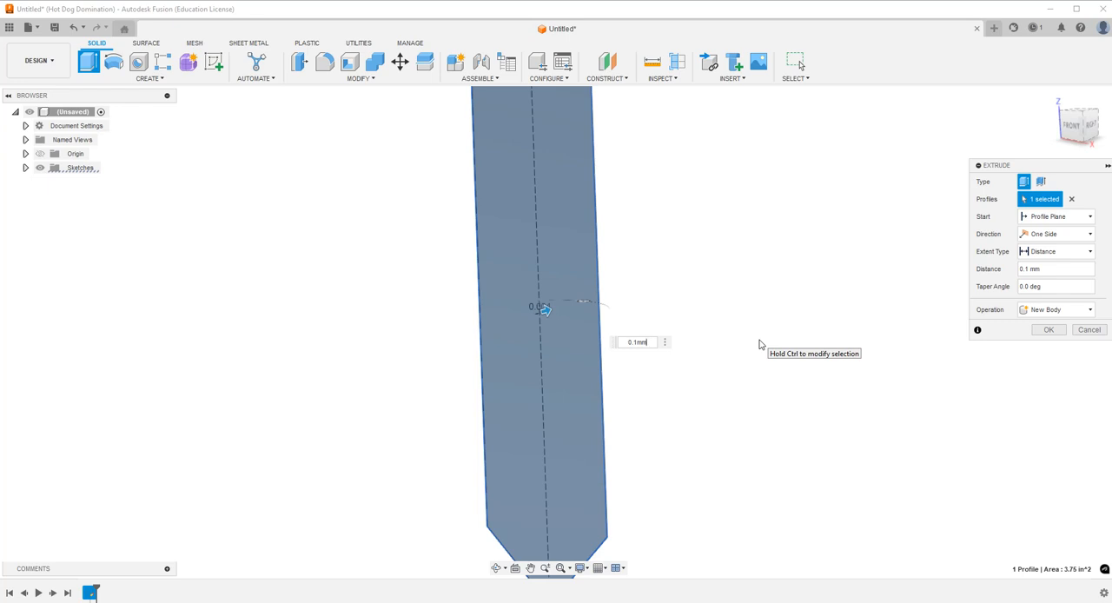
key("Return")
scroll(596, 475, "down", 3)
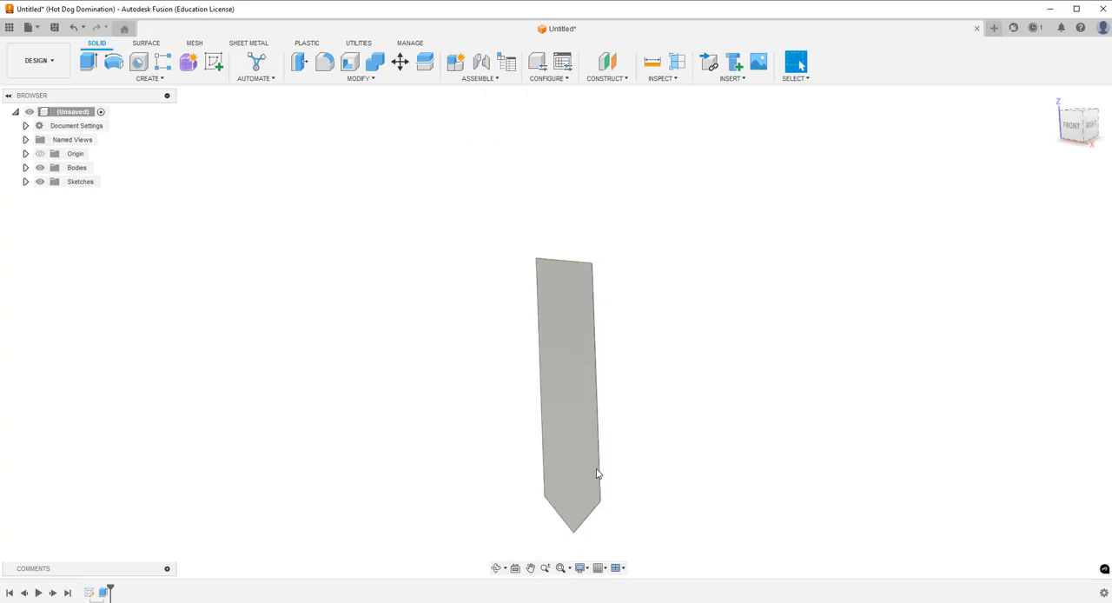
left_click(497, 567)
left_click_drag(576, 478, 685, 405)
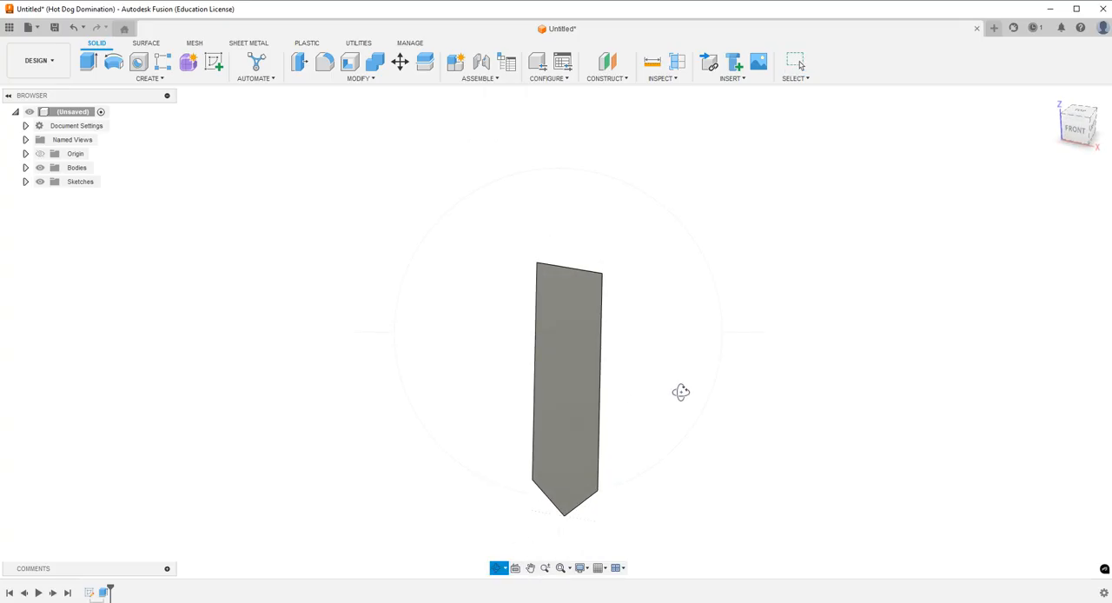
key("Escape")
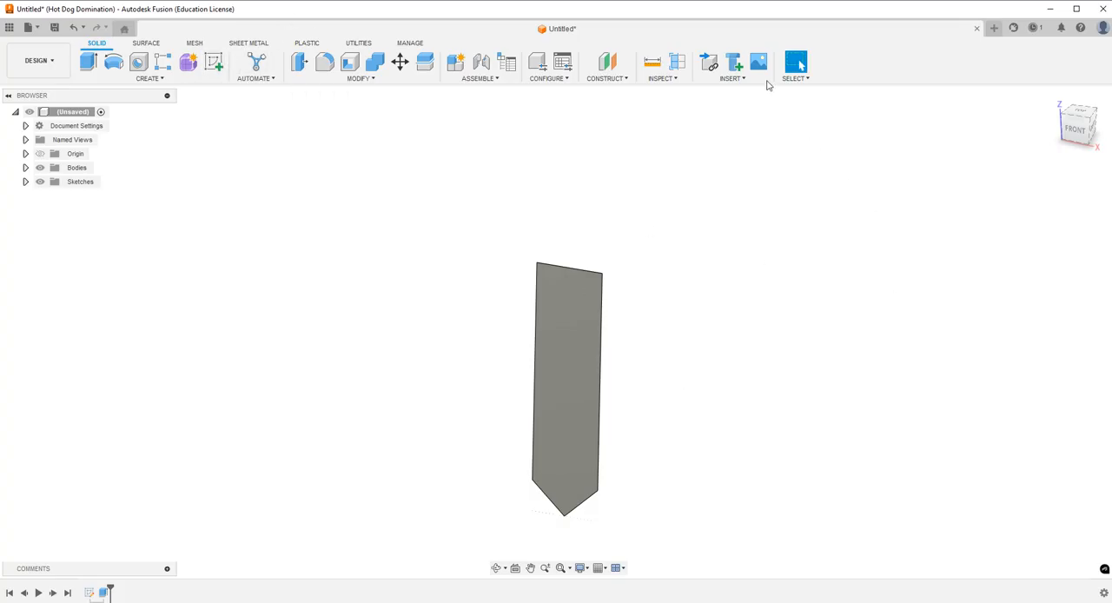
Switch to the browser to review the astronaut helmet clip art and return to Fusion.
left_click(263, 601)
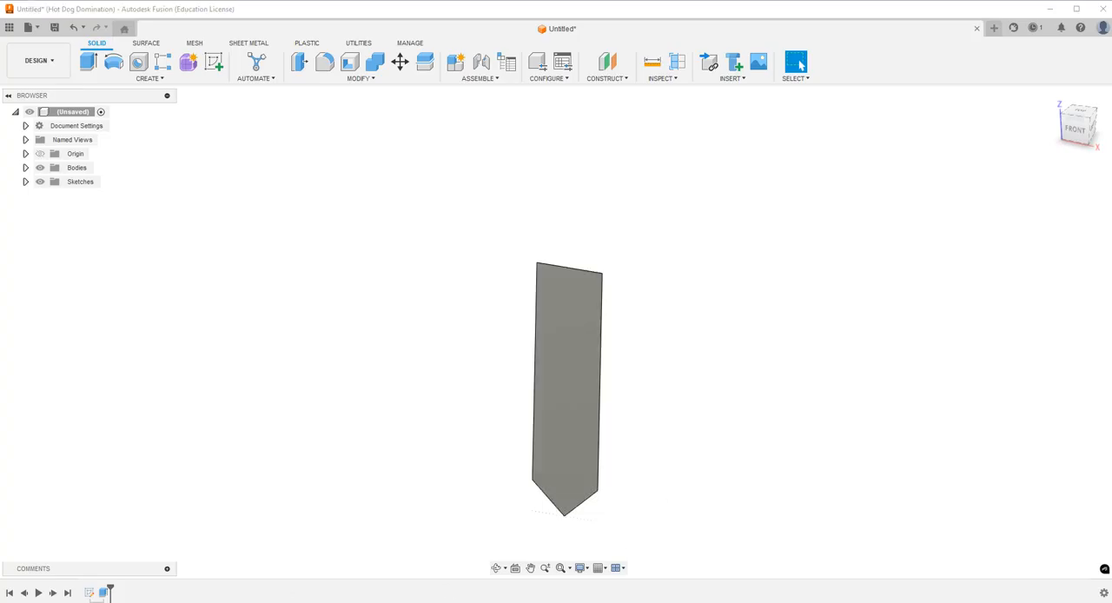
left_click(104, 12)
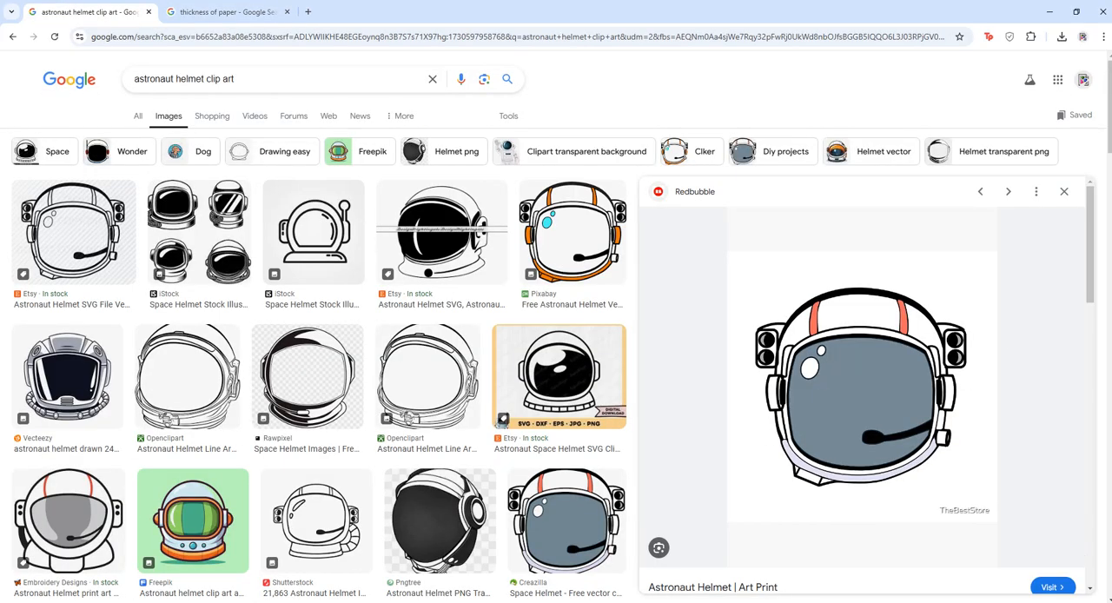
left_click(300, 601)
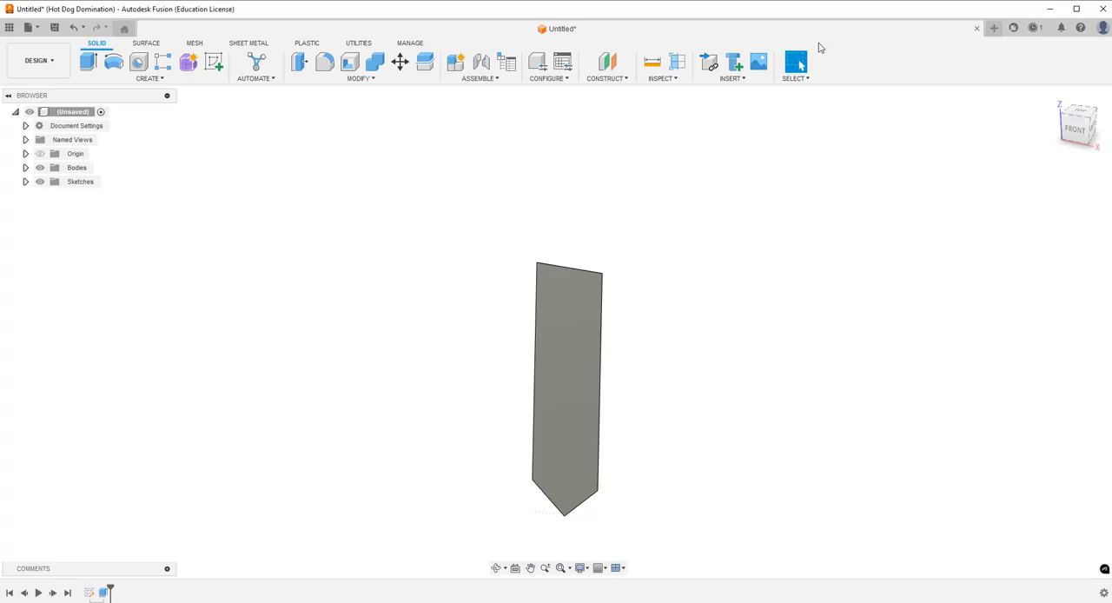
Insert helmet.jpg from the Desktop folder as a canvas on the front XZ plane.
left_click(758, 61)
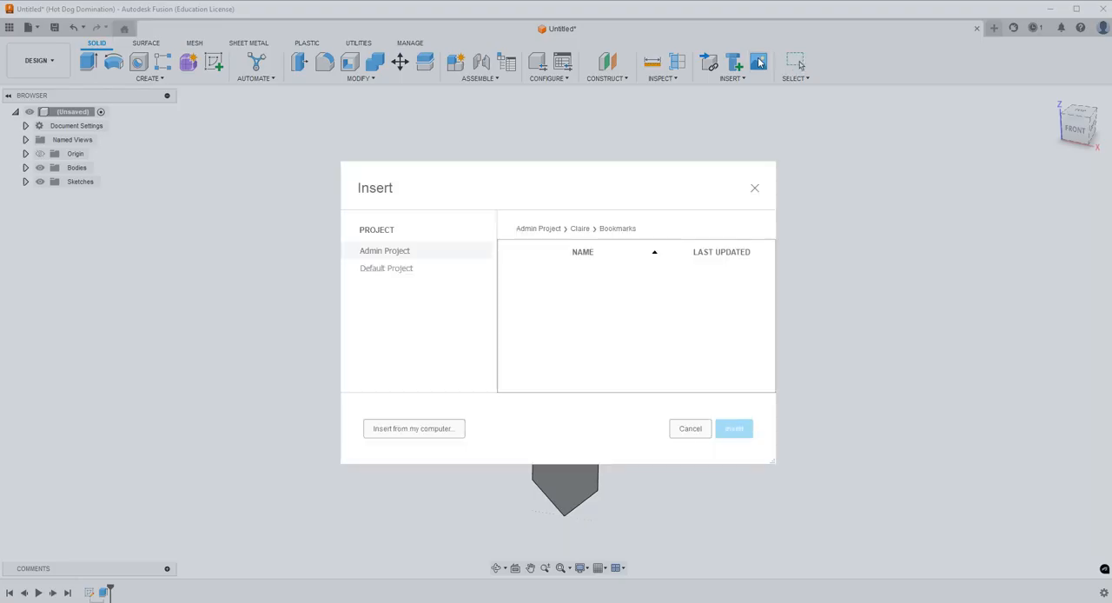
left_click(414, 428)
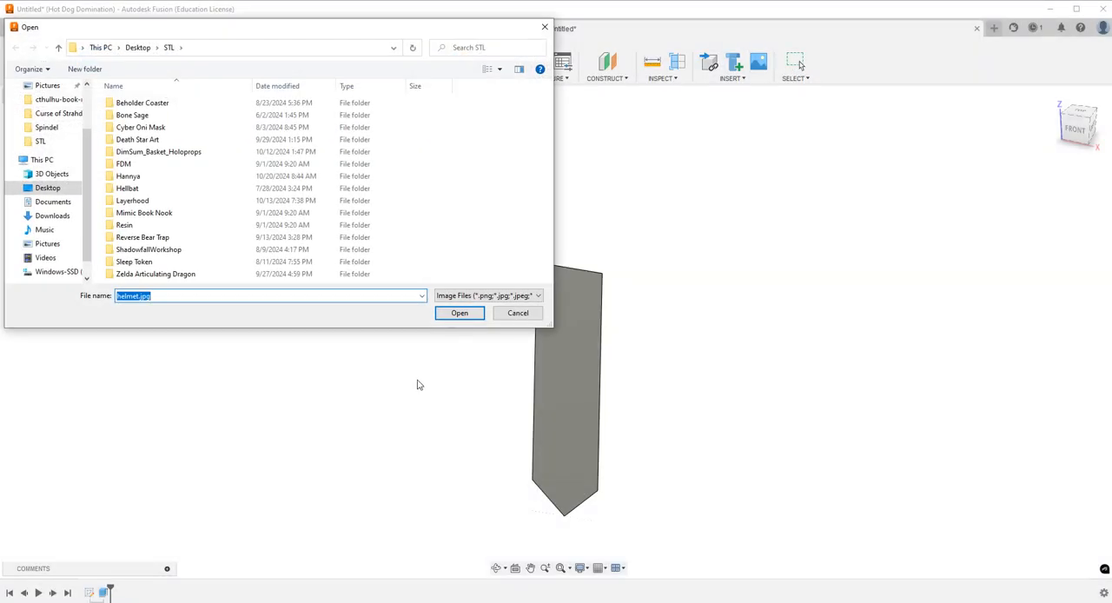
left_click(46, 189)
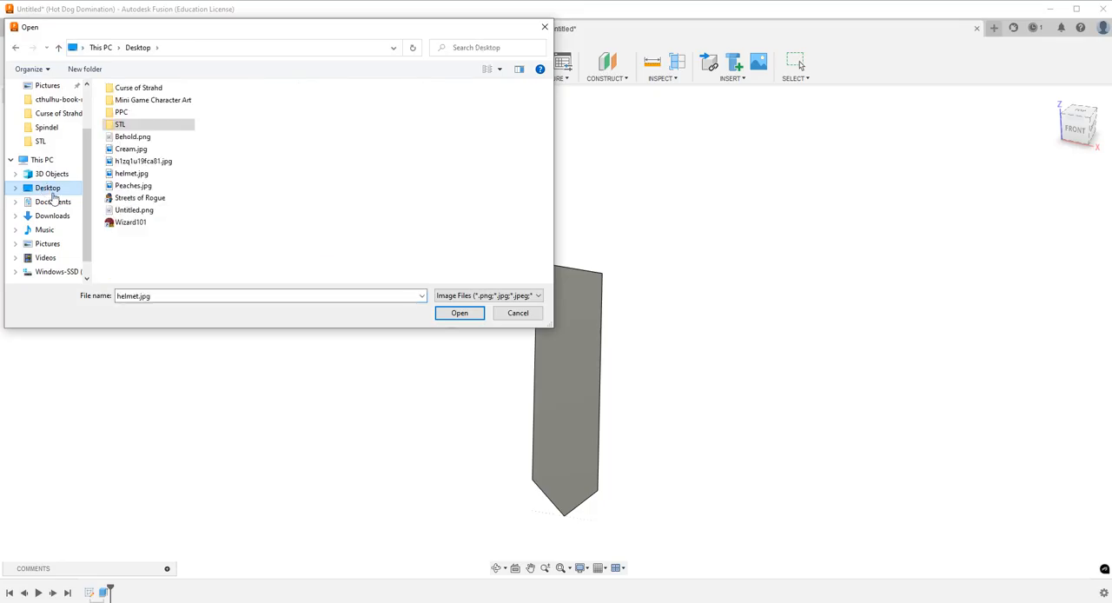
left_click(135, 174)
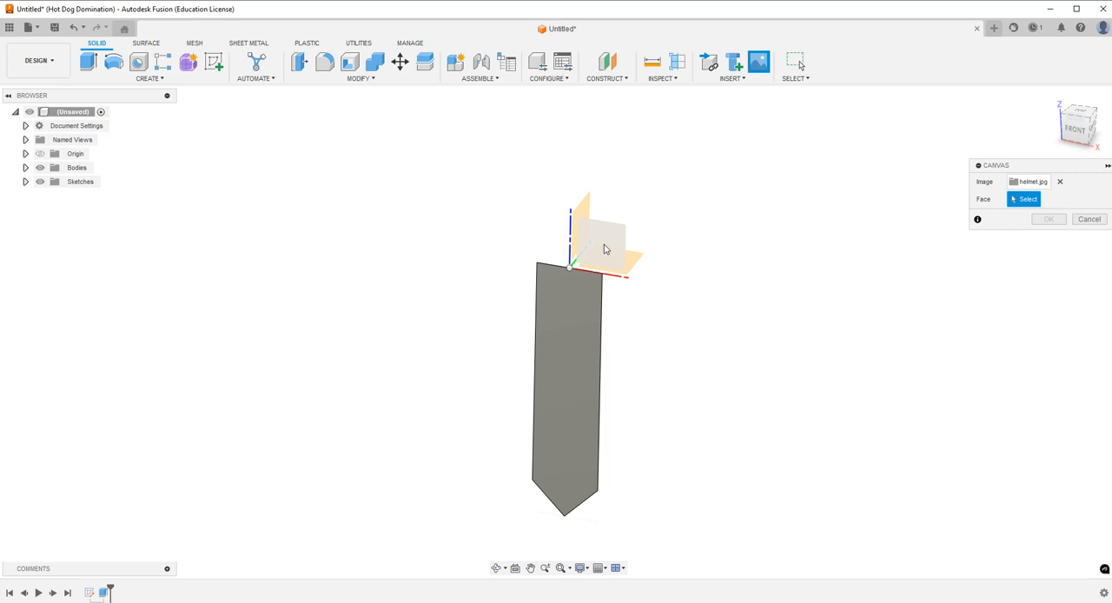
left_click(606, 249)
left_click(1078, 131)
scroll(560, 249, "up", 1)
scroll(561, 249, "up", 5)
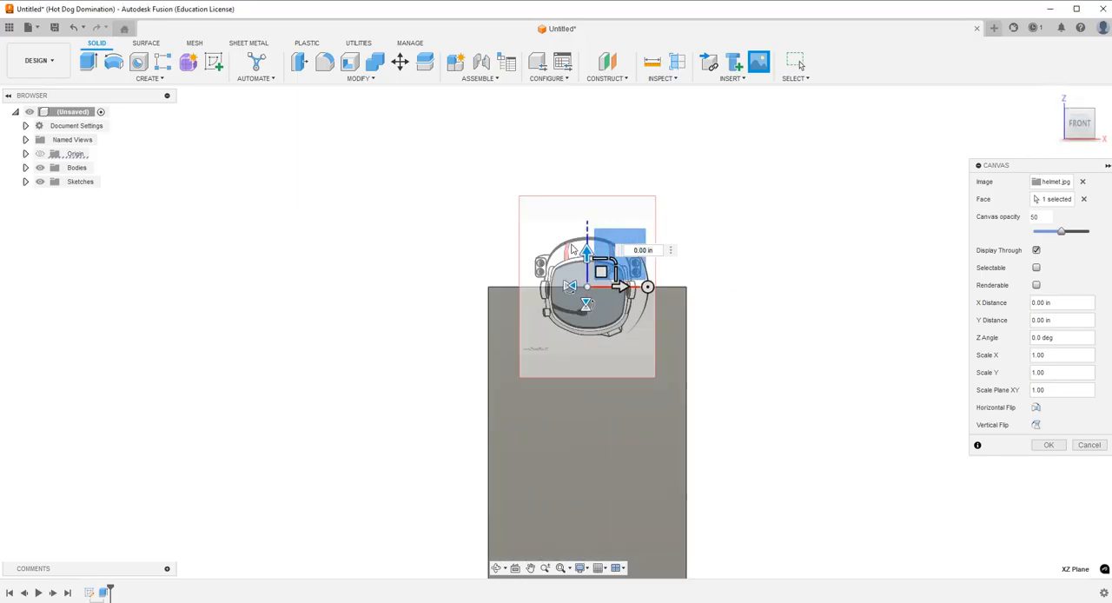
Move the helmet canvas up 0.35 in and enlarge it uniformly to a plane scale of 1.726.
left_click_drag(594, 261, 599, 171)
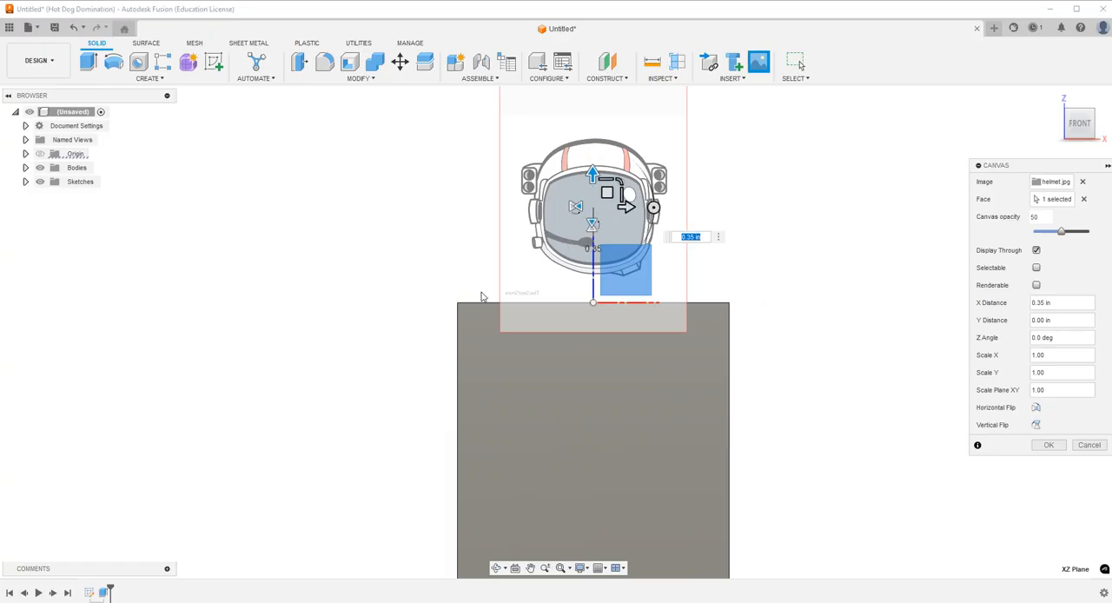
left_click_drag(624, 193, 641, 163)
scroll(603, 373, "down", 3)
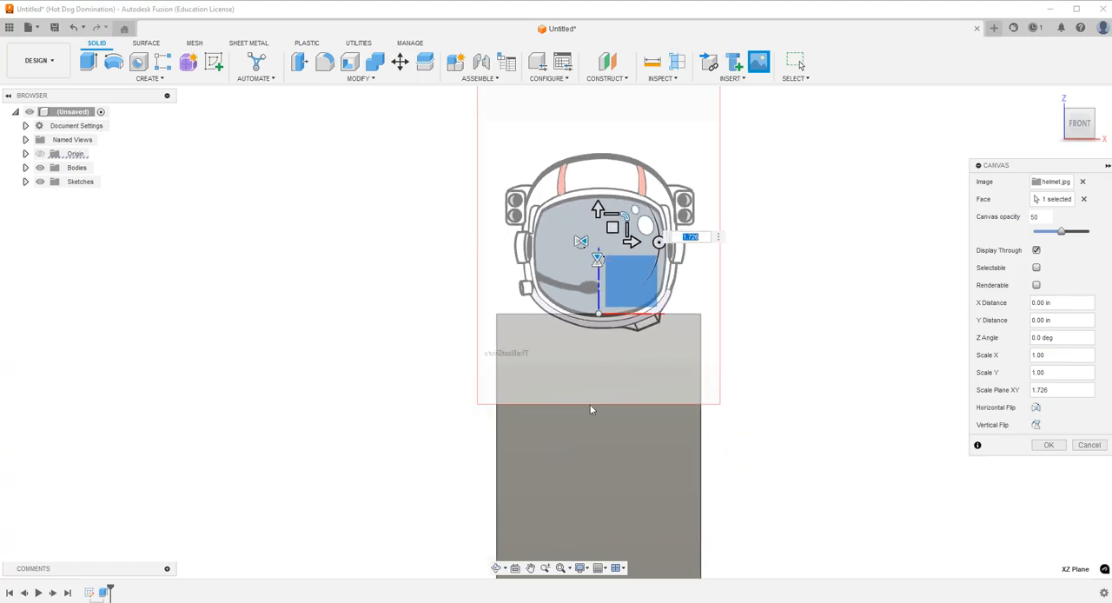
Raise the enlarged helmet canvas another 0.15 in so the helmet sits above the bookmark's top edge, and accept the placement.
left_click_drag(598, 231, 601, 201)
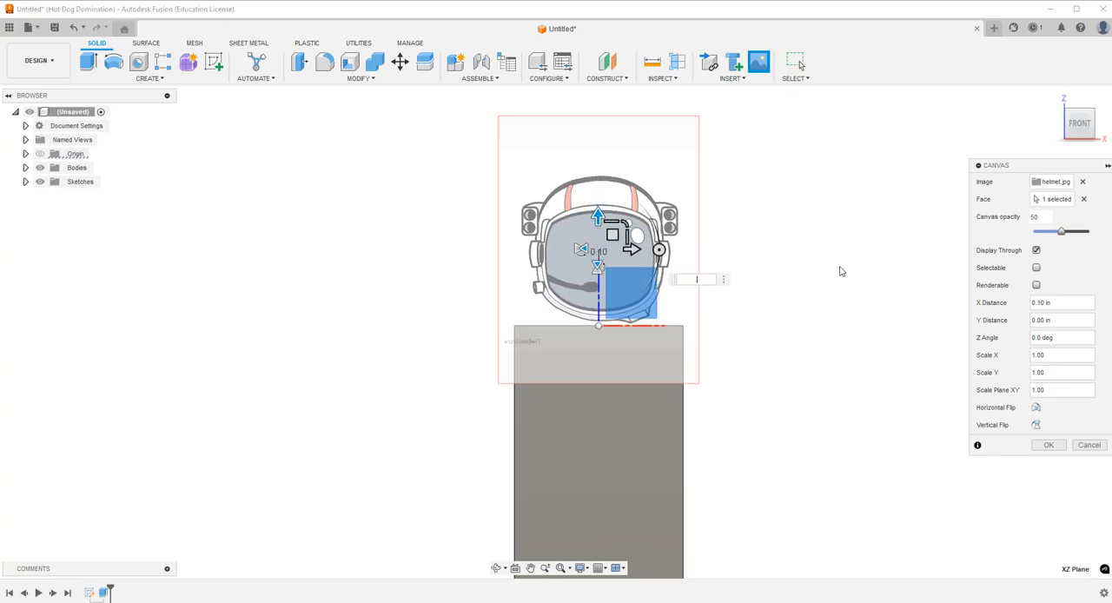
type(".15")
key("Return")
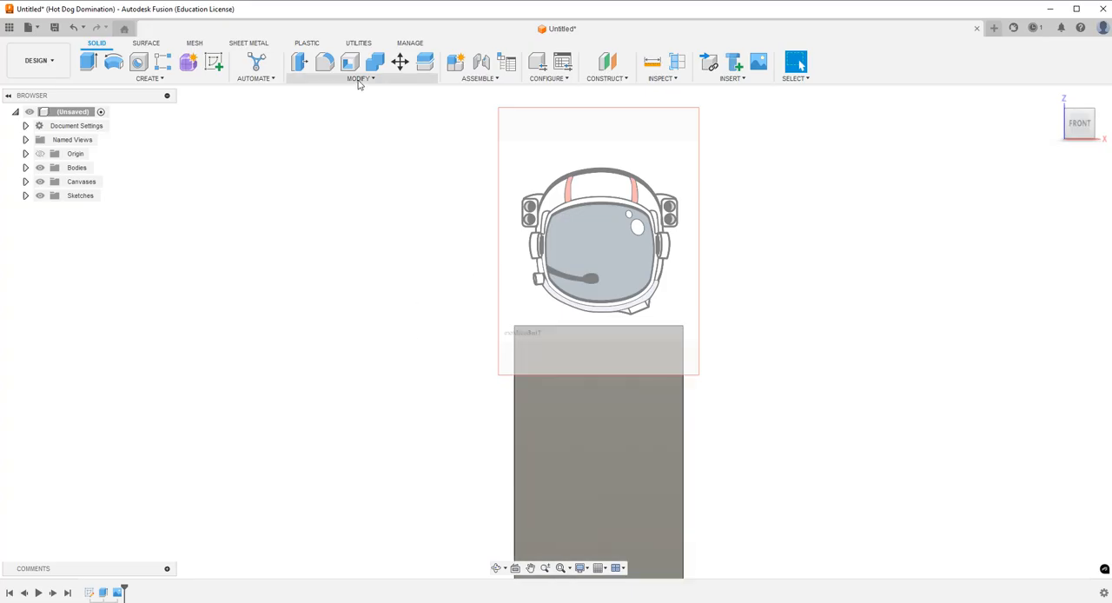
left_click(215, 63)
left_click(633, 289)
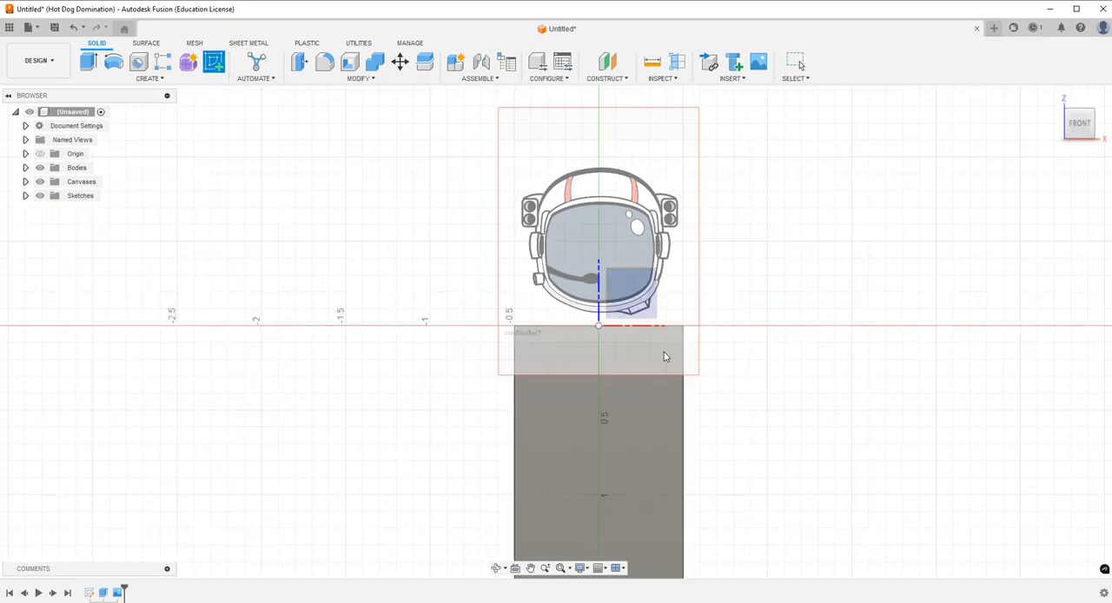
key("Escape")
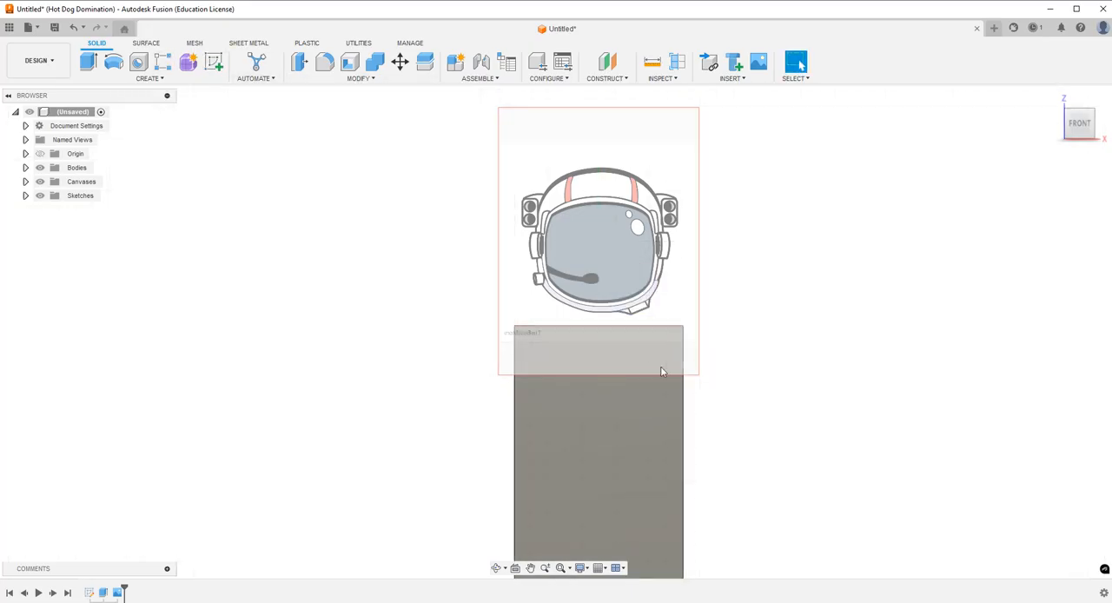
Examine the helmet canvas and bookmark body from the front and back to compare the image's orientation.
left_click(496, 568)
left_click_drag(605, 342, 577, 353)
key("Escape")
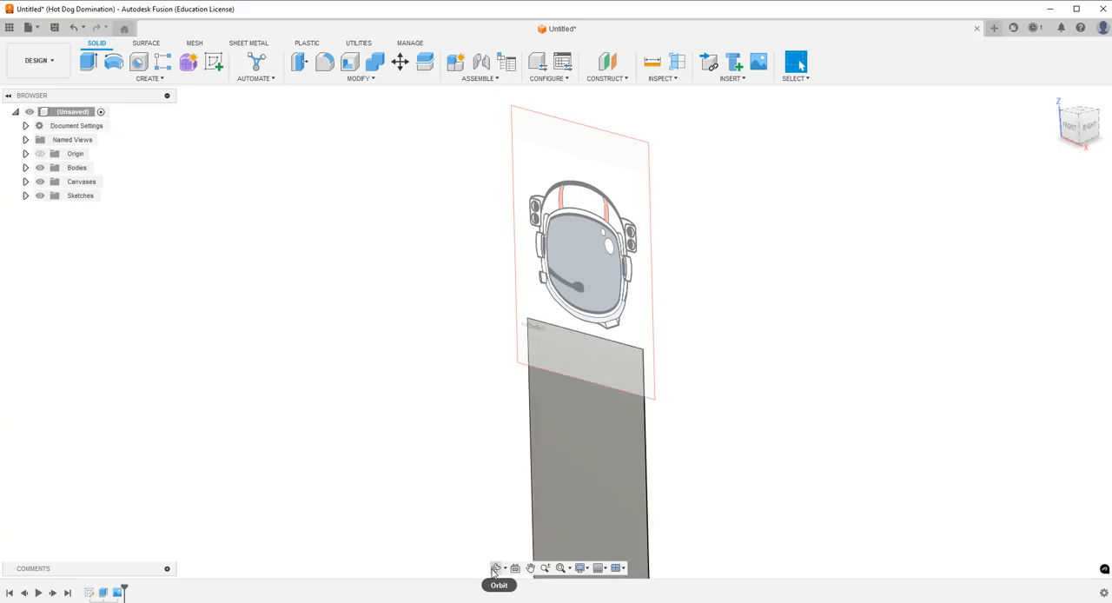
left_click(496, 571)
left_click_drag(614, 428, 550, 414)
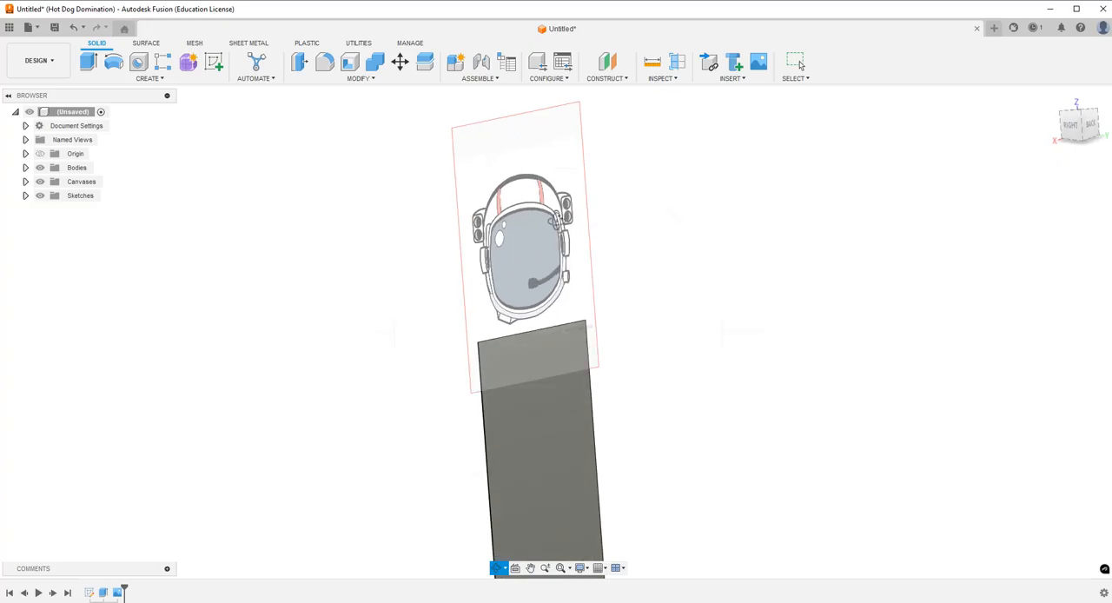
left_click_drag(555, 249, 608, 287)
key("Escape")
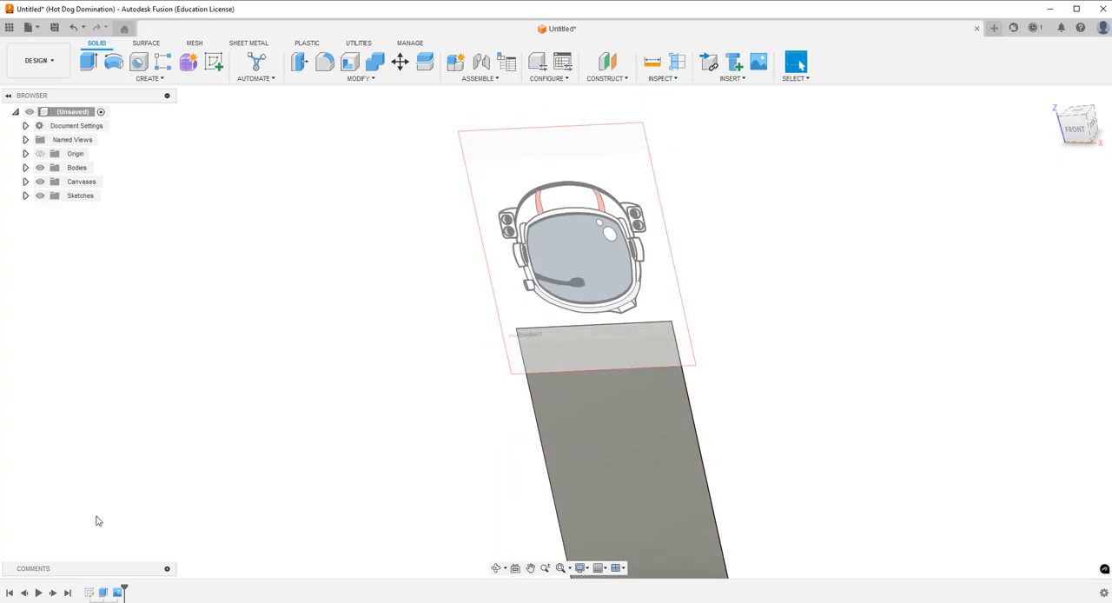
scroll(286, 339, "up", 3)
scroll(325, 358, "down", 4)
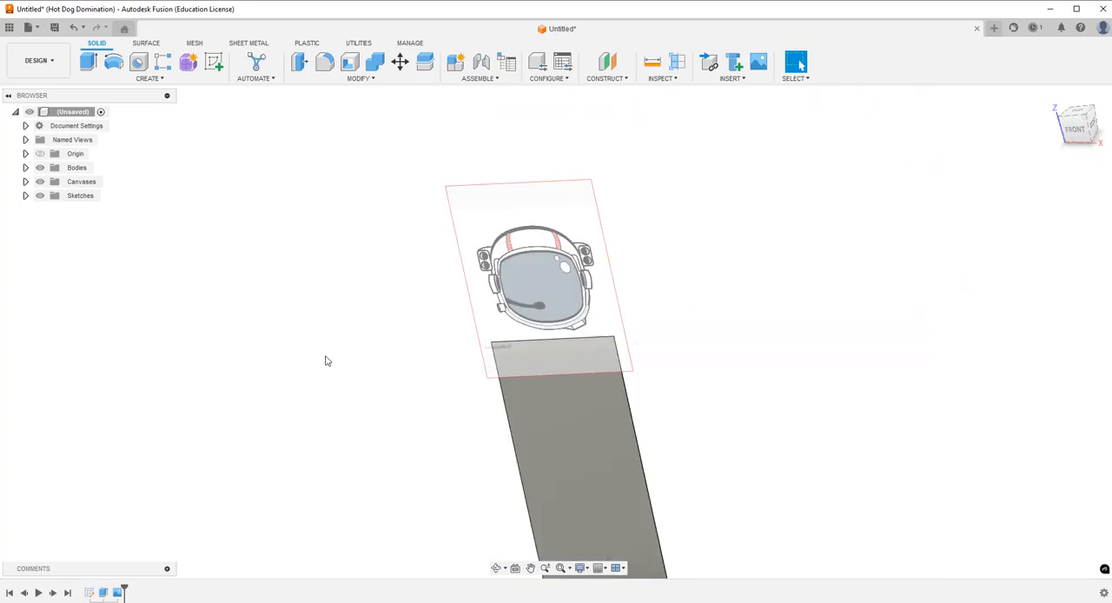
scroll(338, 325, "down", 3)
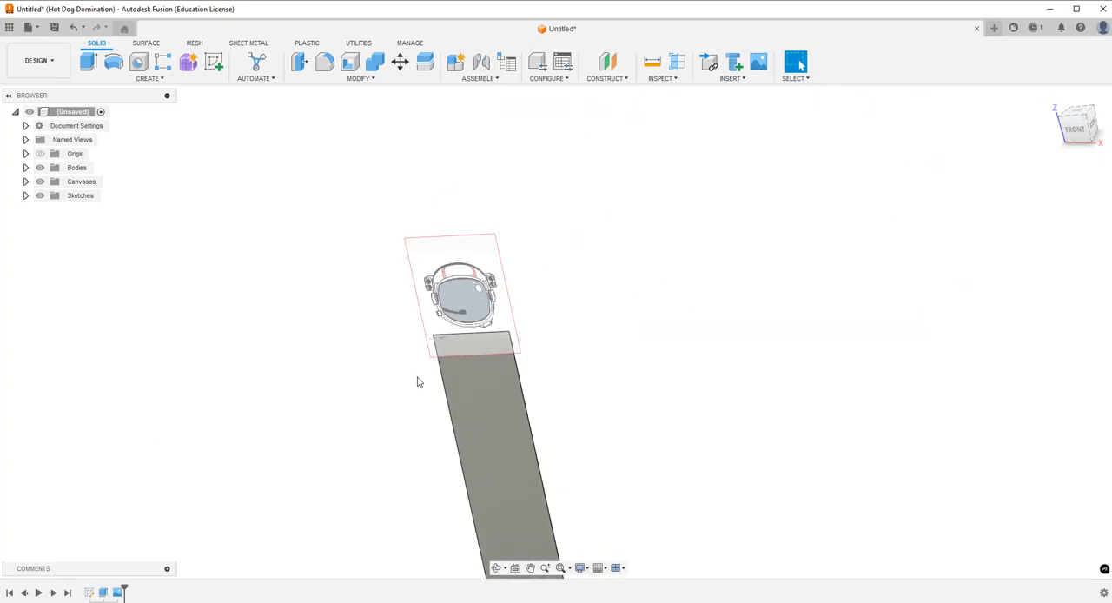
Edit the helmet canvas to flip it horizontally and check the mirrored image at an angle.
double_click(116, 592)
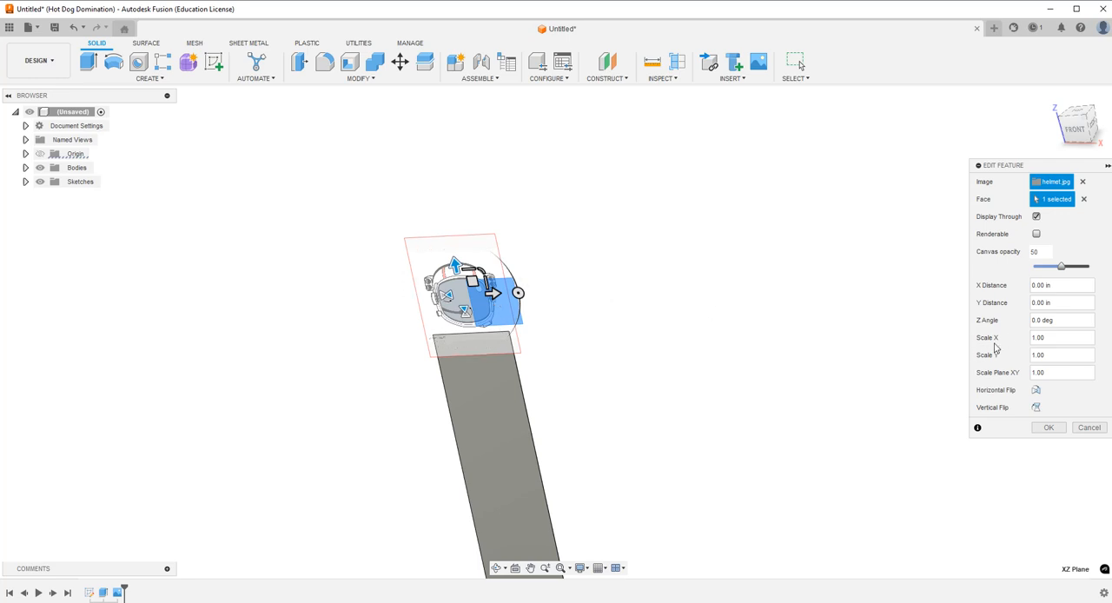
left_click(1037, 392)
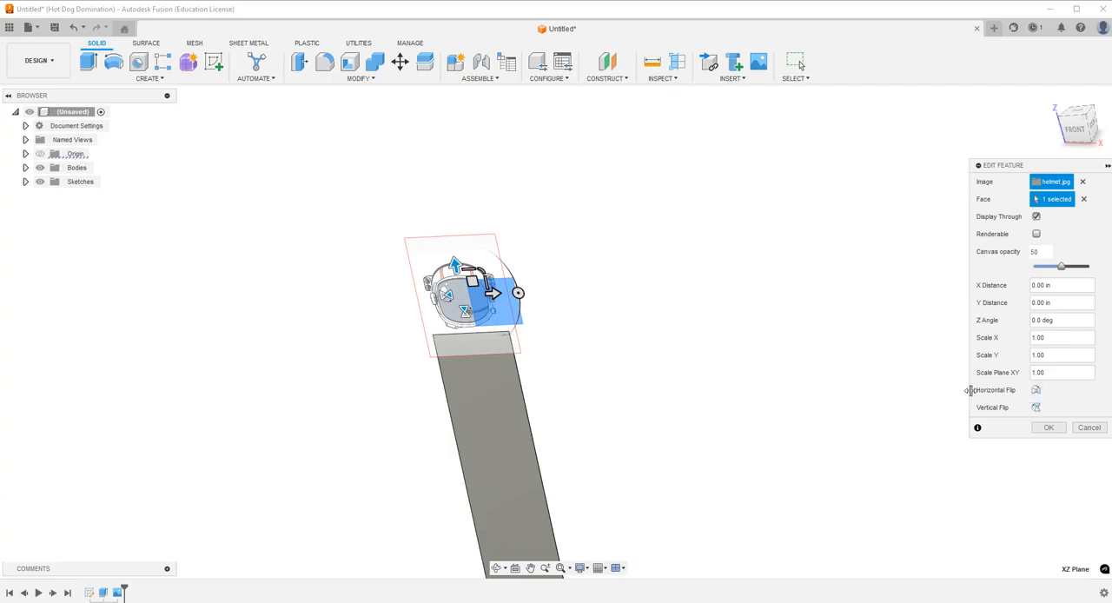
left_click(1049, 428)
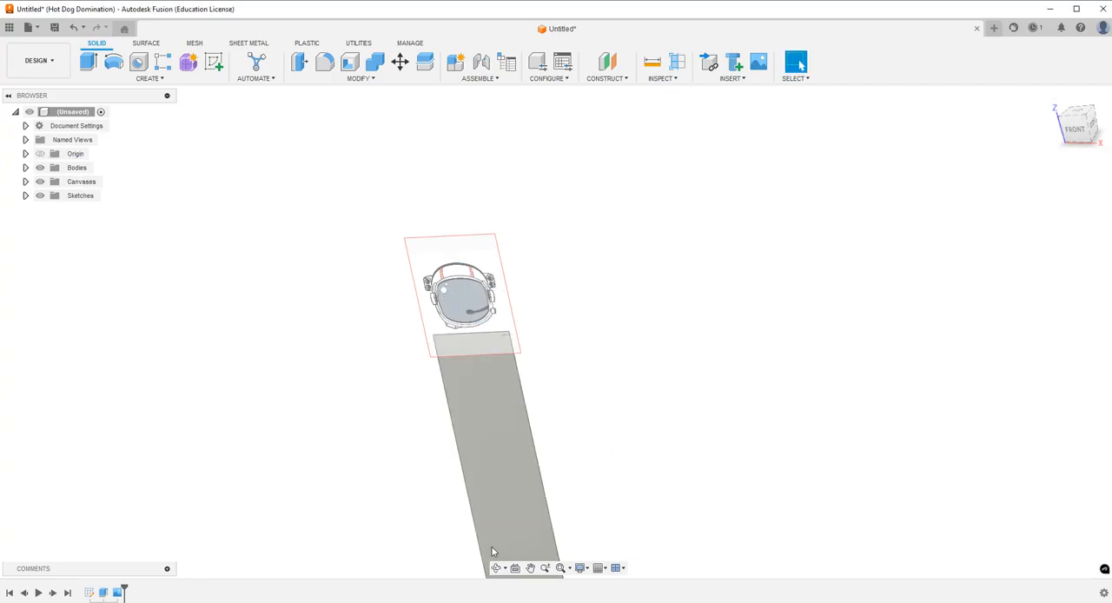
left_click(497, 569)
left_click_drag(531, 328, 553, 312)
key("Escape")
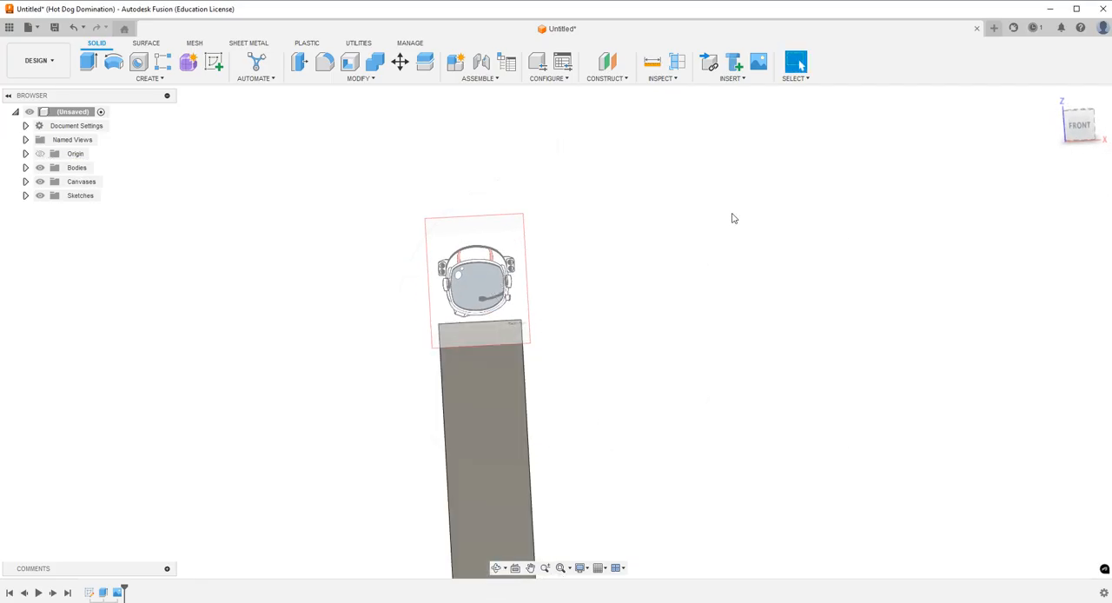
Start a new sketch on the front XZ plane where the helmet canvas lies.
left_click(1080, 130)
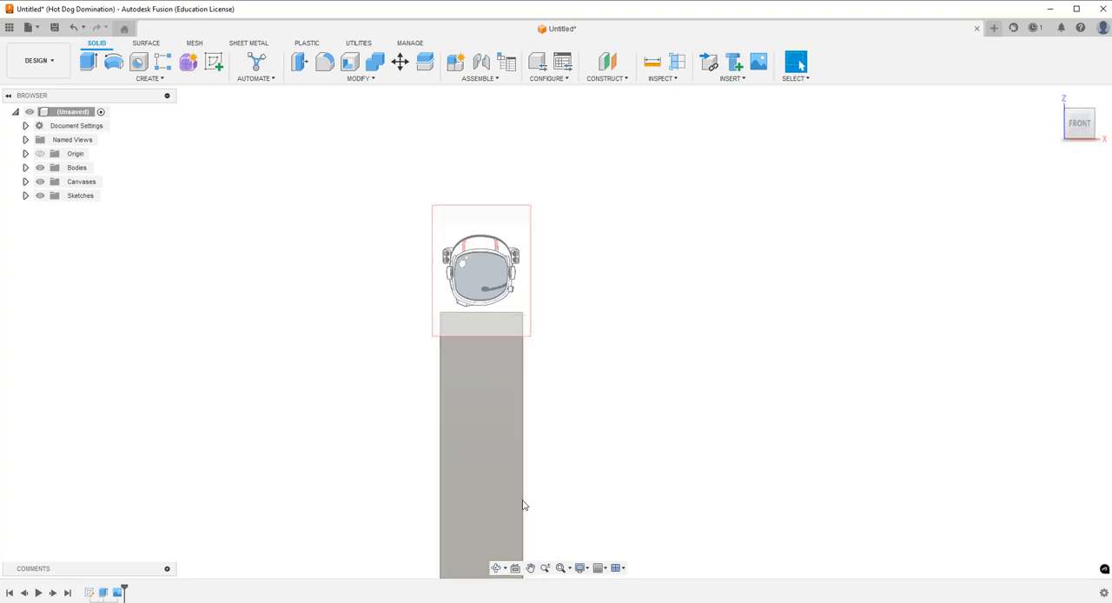
left_click(497, 568)
left_click_drag(556, 430, 555, 473)
key("Escape")
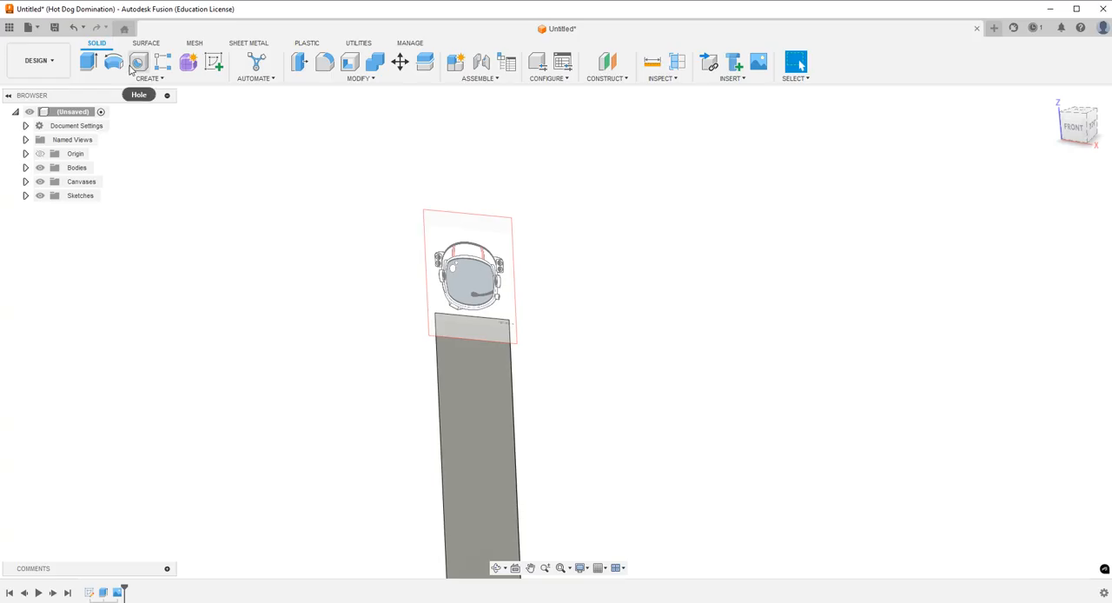
left_click(214, 61)
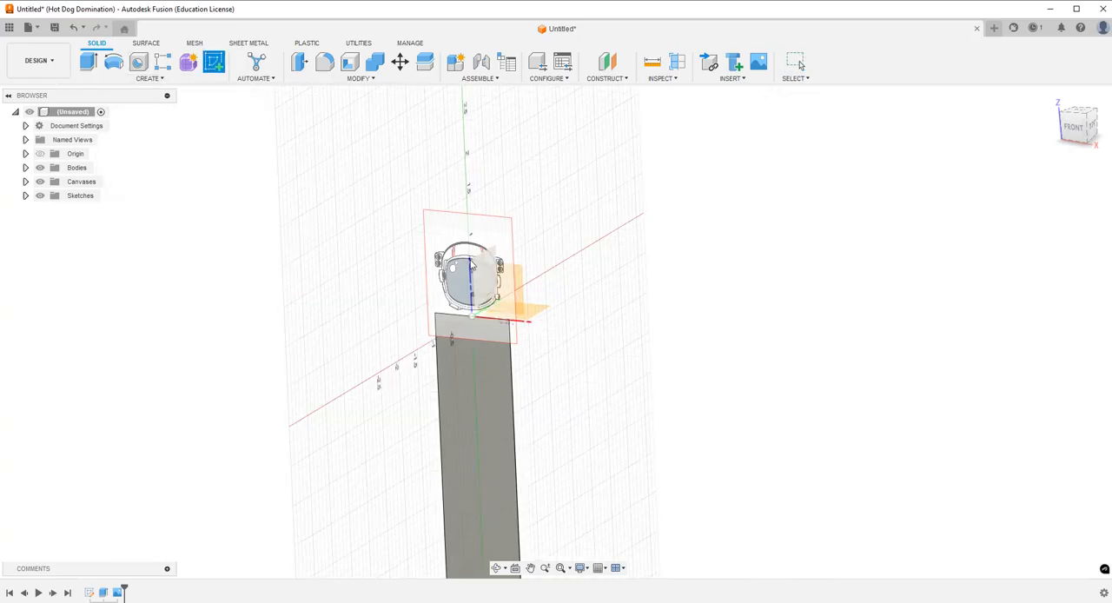
left_click(514, 296)
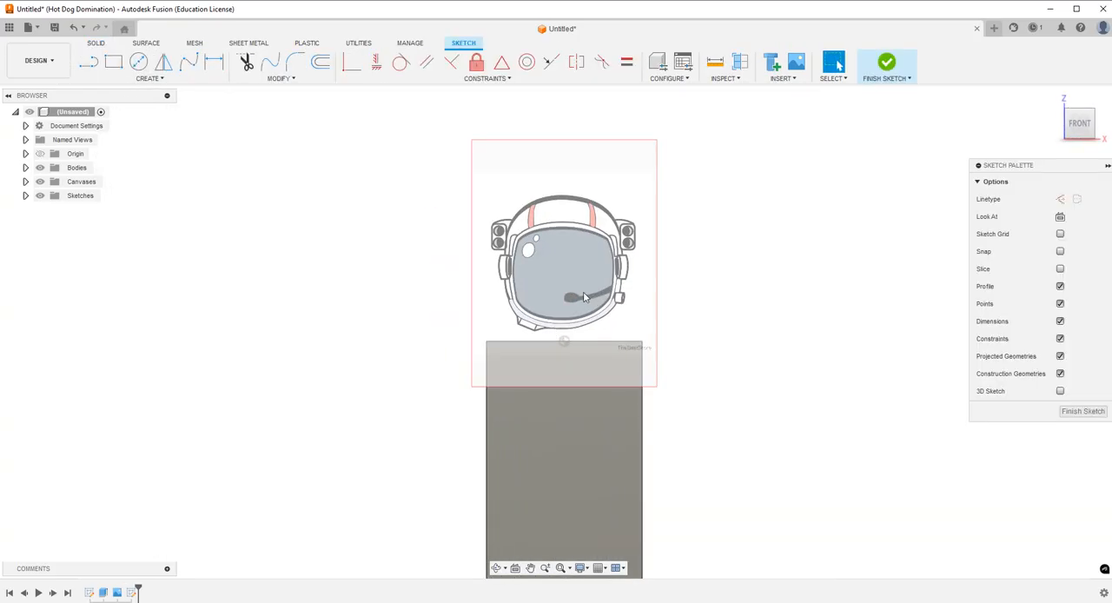
left_click(113, 62)
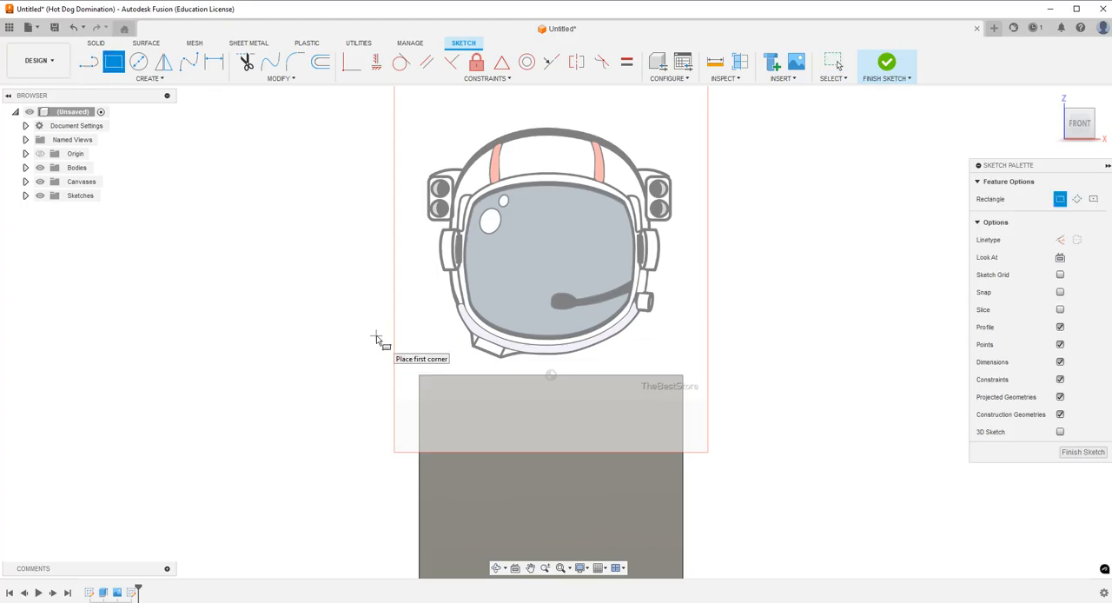
key("Escape")
Project the bookmark body's top edge into the sketch with the projection link kept on.
left_click(148, 81)
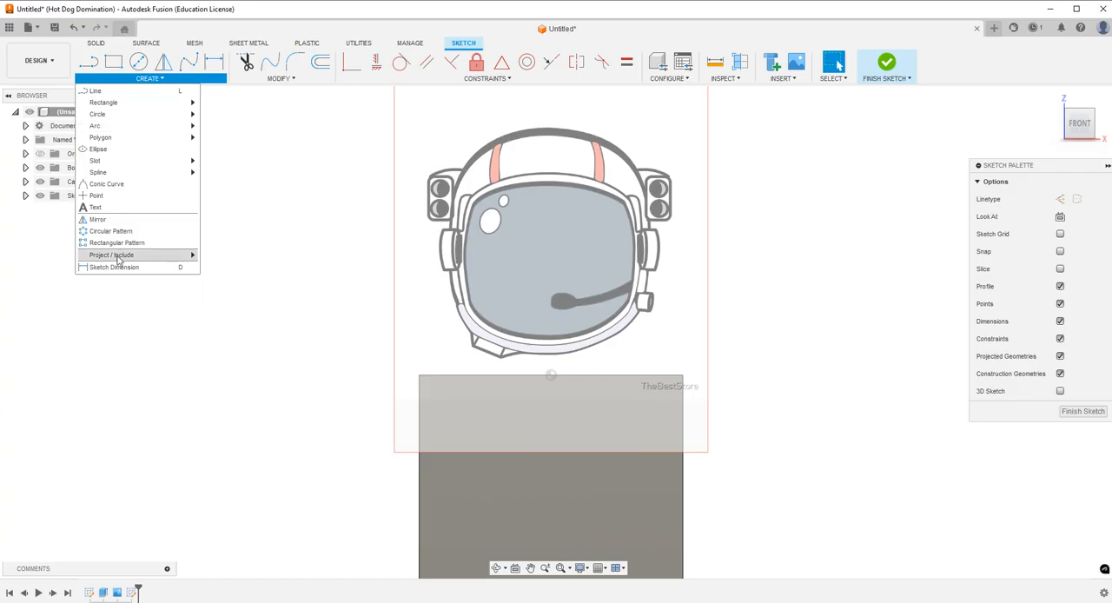
mouse_move(120, 257)
left_click(279, 255)
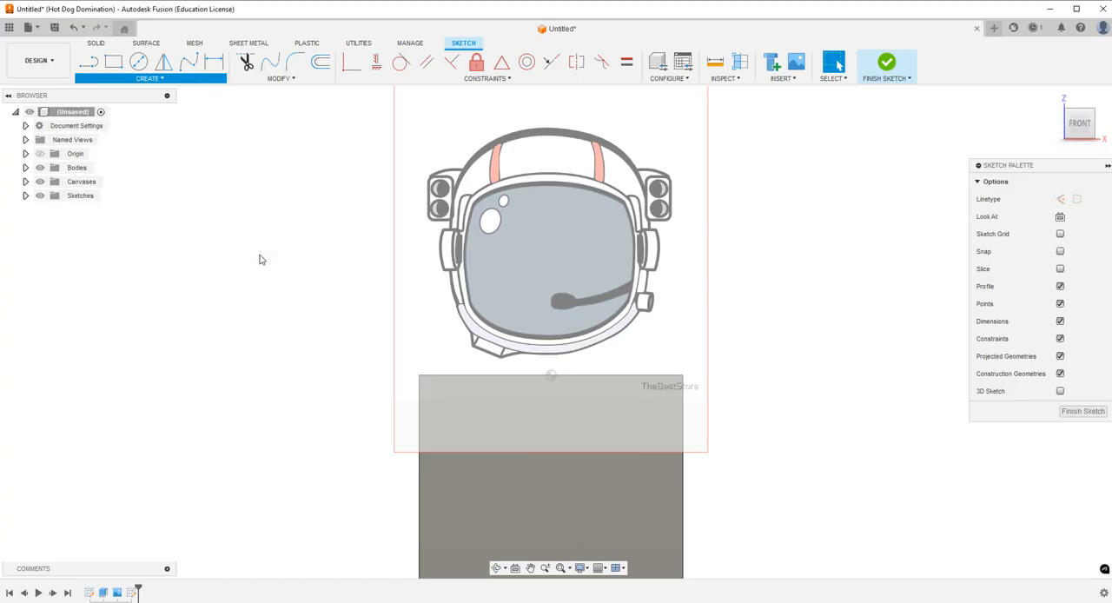
left_click(482, 376)
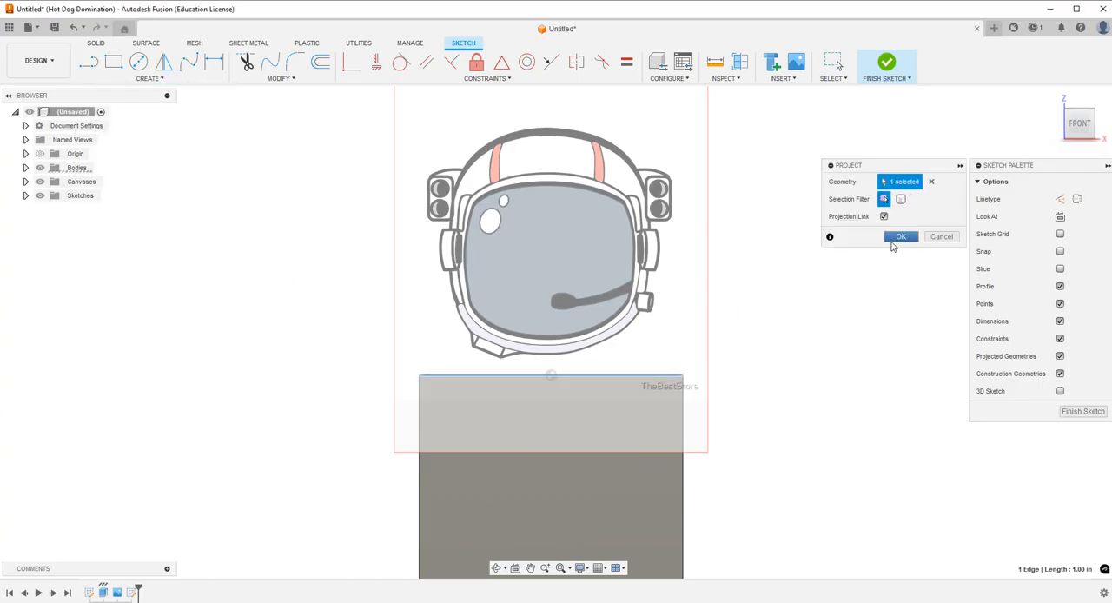
left_click(900, 237)
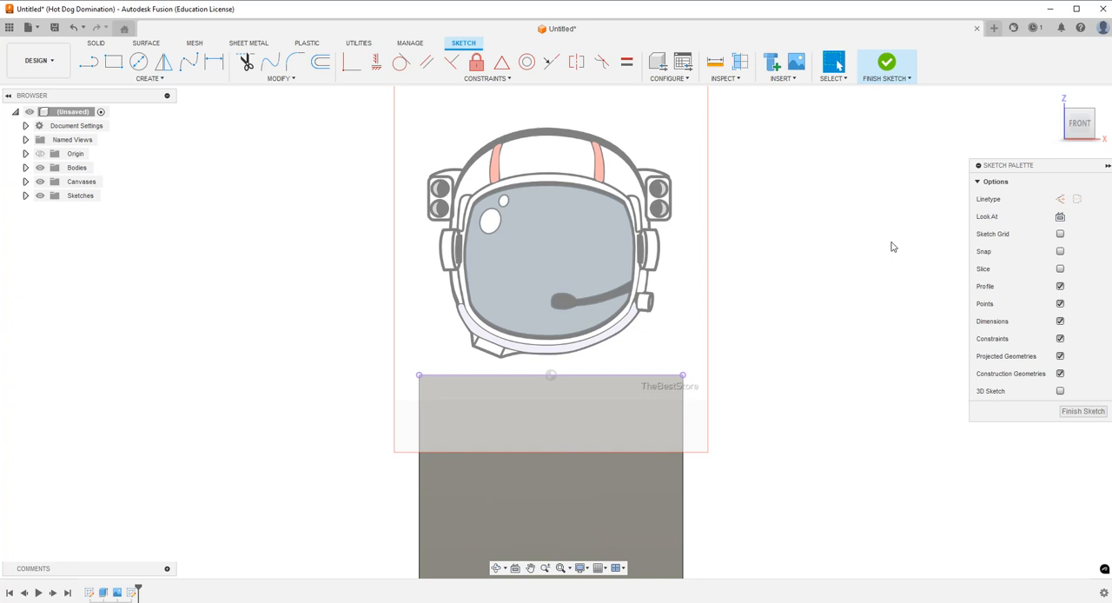
Sketch a narrow two-point rectangle about 1.32 in wide across the helmet's base, just above the projected edge.
left_click(113, 63)
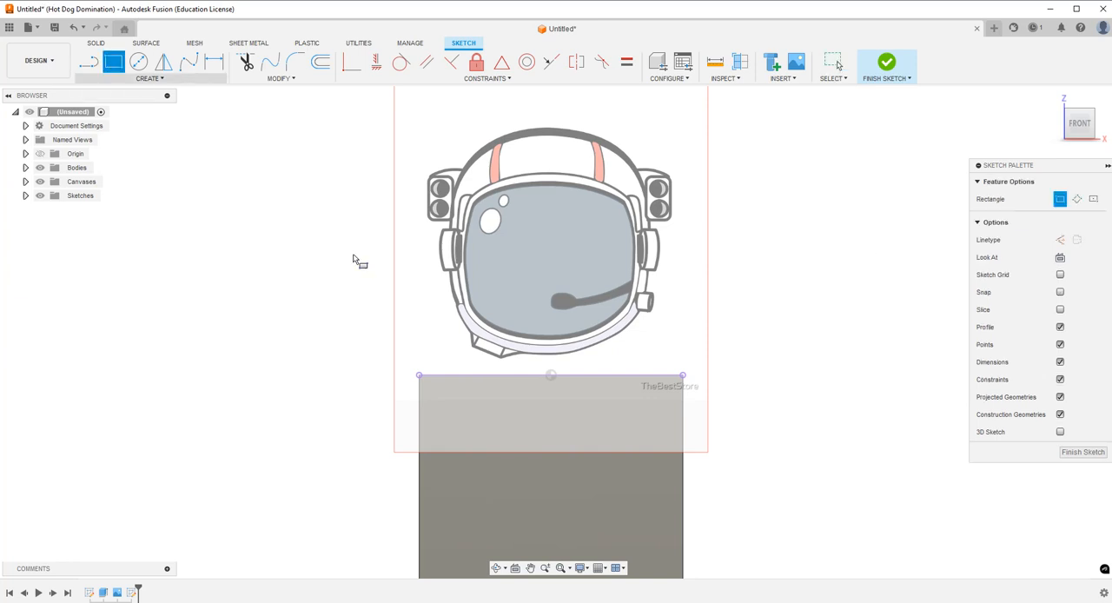
left_click(385, 334)
left_click(732, 362)
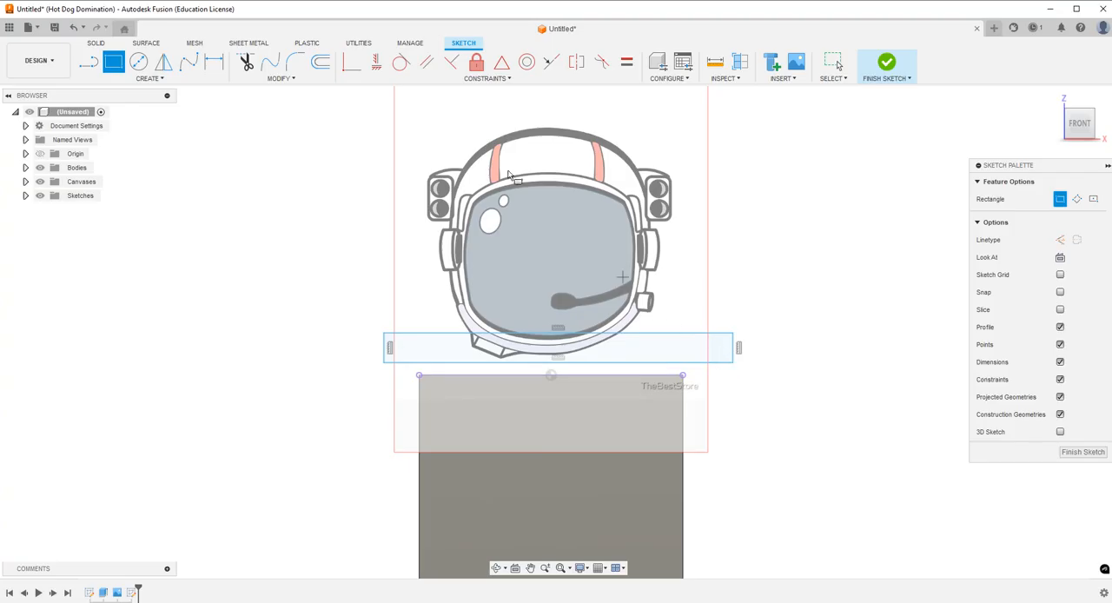
key("Escape")
Apply a Midpoint constraint between the rectangle's lower line and the projected bookmark edge, and inspect the alignment at an angle.
left_click(502, 62)
left_click(606, 371)
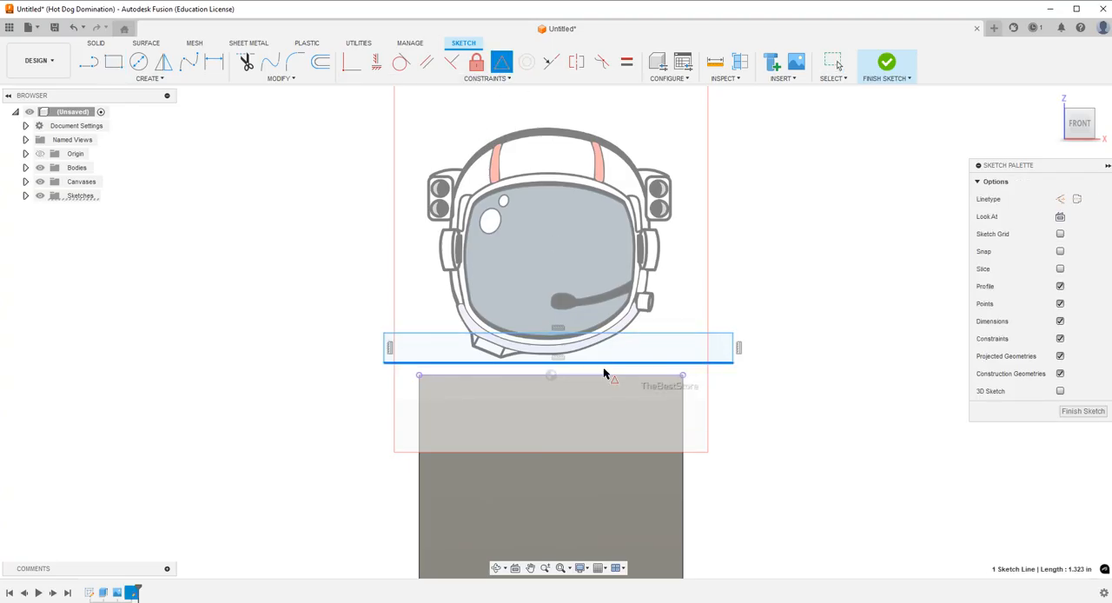
left_click(596, 376)
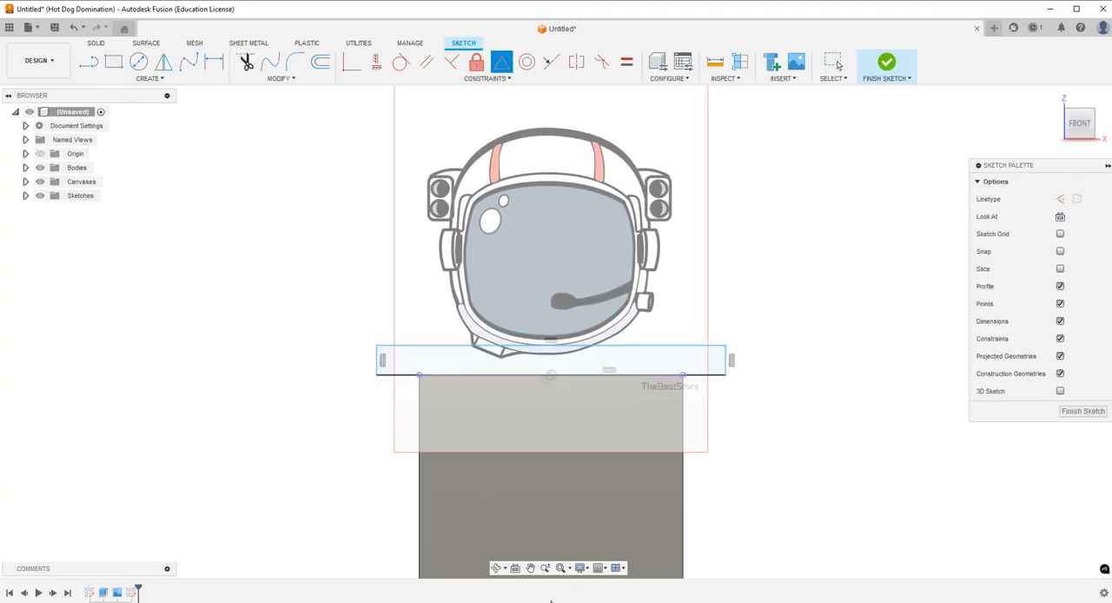
key("Escape")
left_click(497, 567)
mouse_move(518, 402)
left_mouse_down()
mouse_move(493, 398)
mouse_move(504, 346)
left_mouse_up()
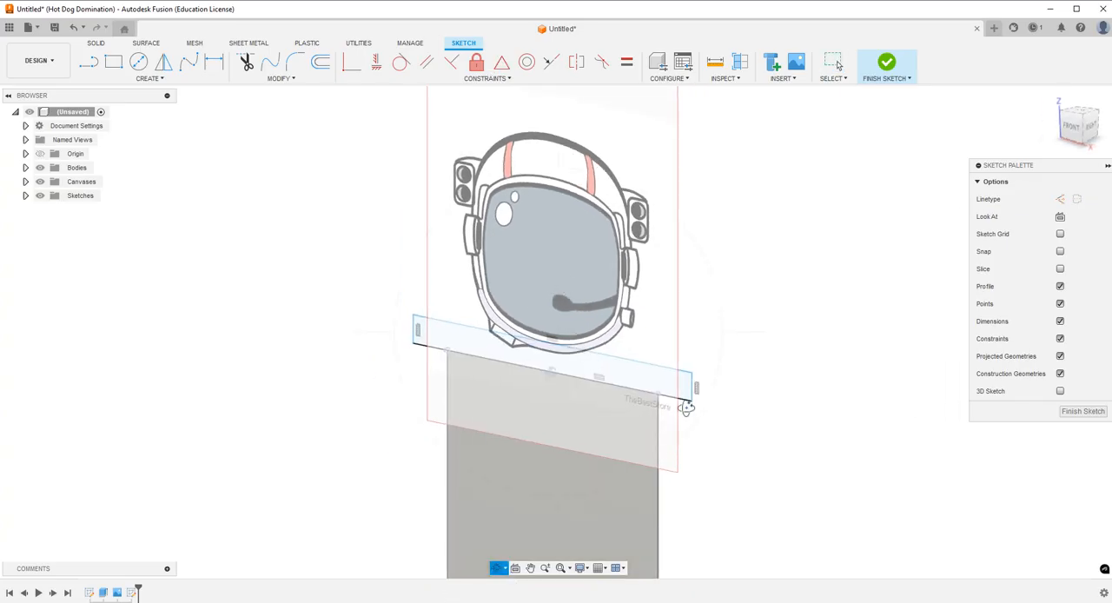
key("Escape")
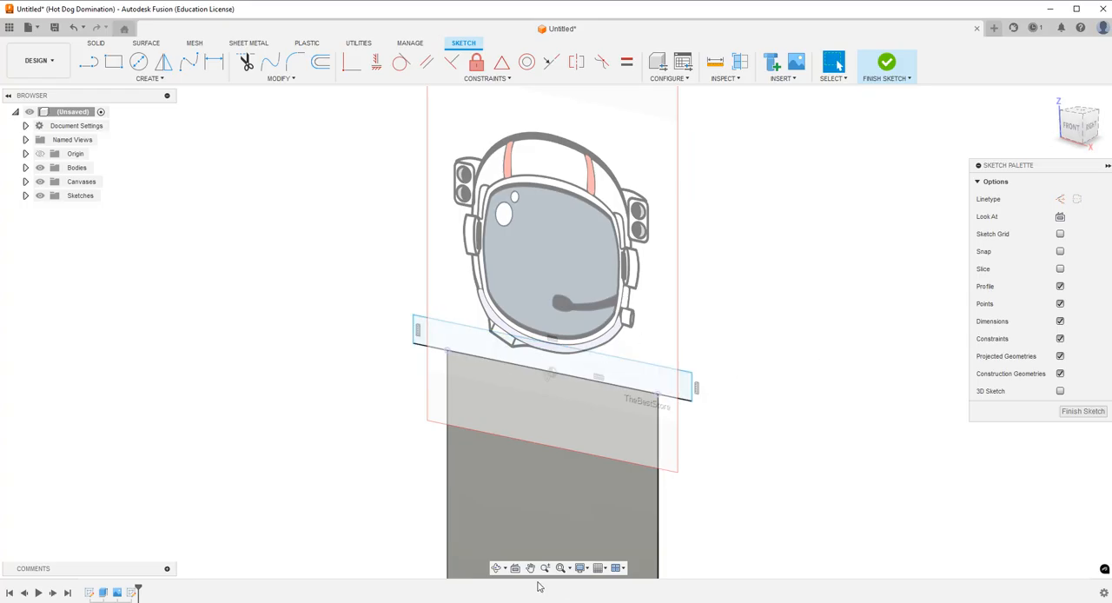
Dimension the horizontal overhang between the rectangle's lower right corner and the bookmark's corner as 0.125 in.
left_click(497, 568)
left_click_drag(554, 469, 619, 452)
left_click(1076, 124)
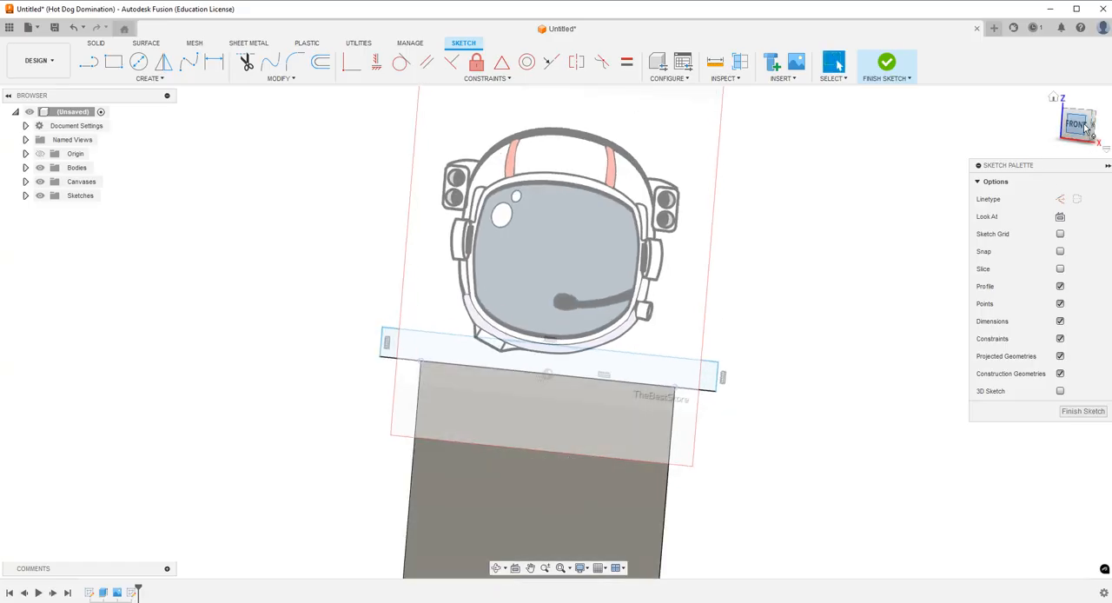
left_click(214, 62)
left_click(725, 375)
left_click(684, 375)
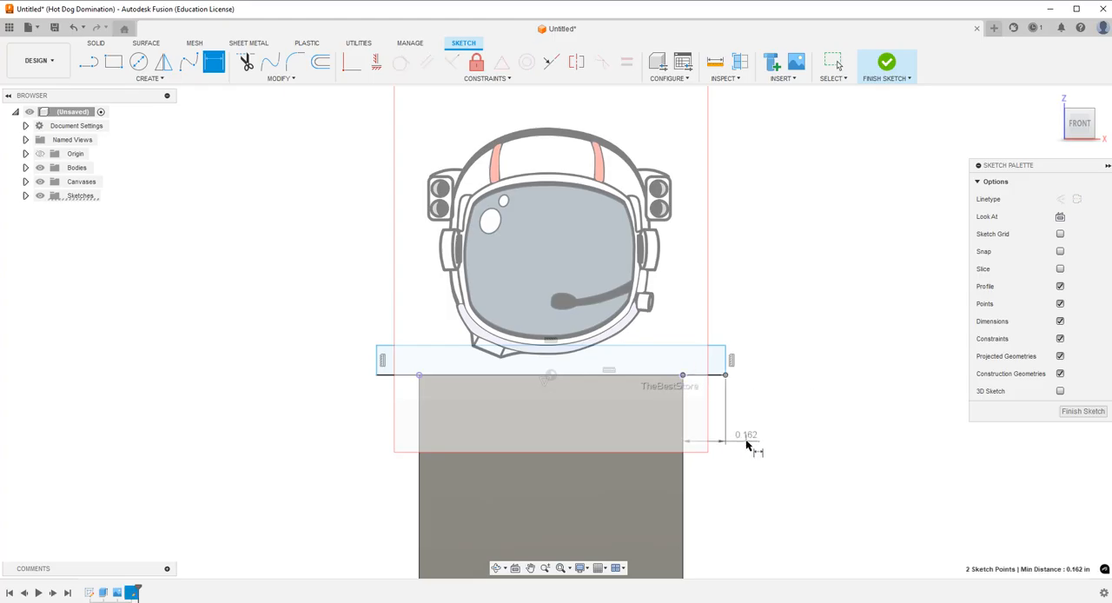
left_click(749, 443)
type(".125")
key("Return")
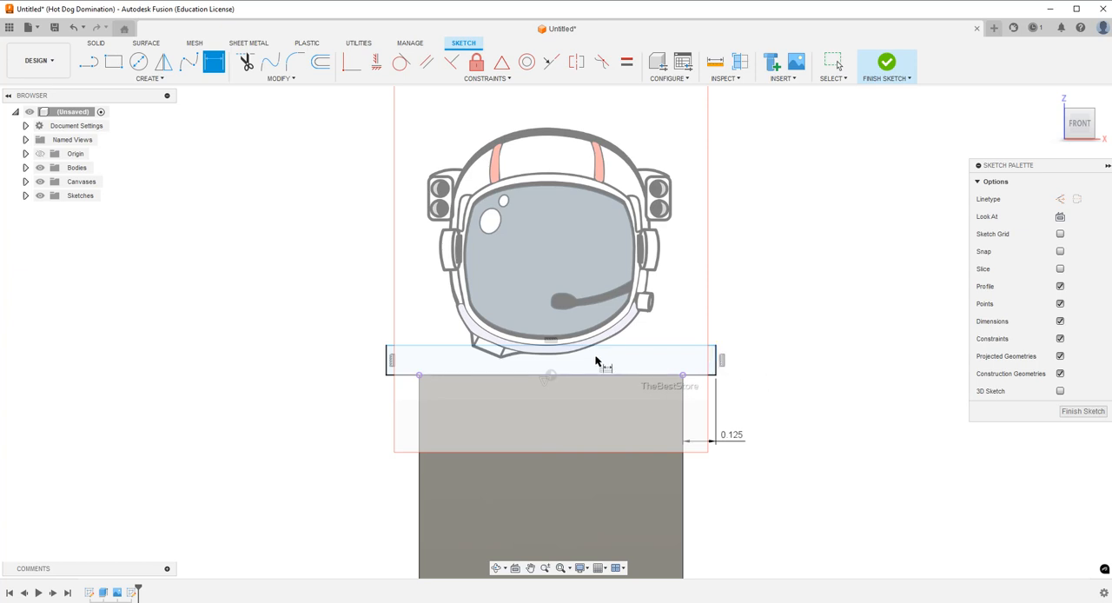
Dimension the rectangle's height as 0.115 in.
left_click(722, 363)
left_click(786, 361)
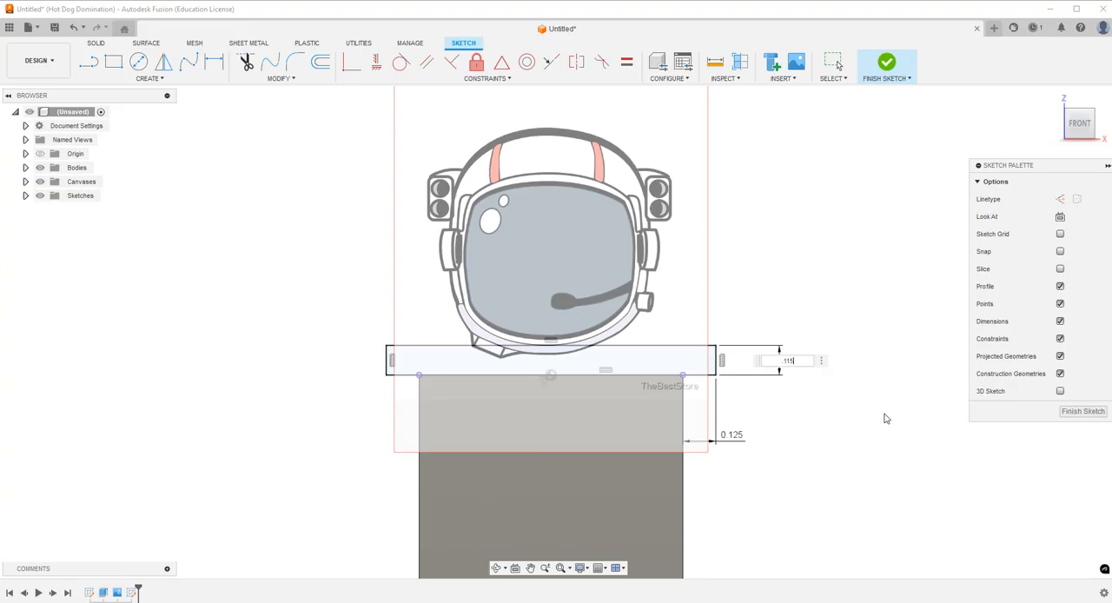
key("Return")
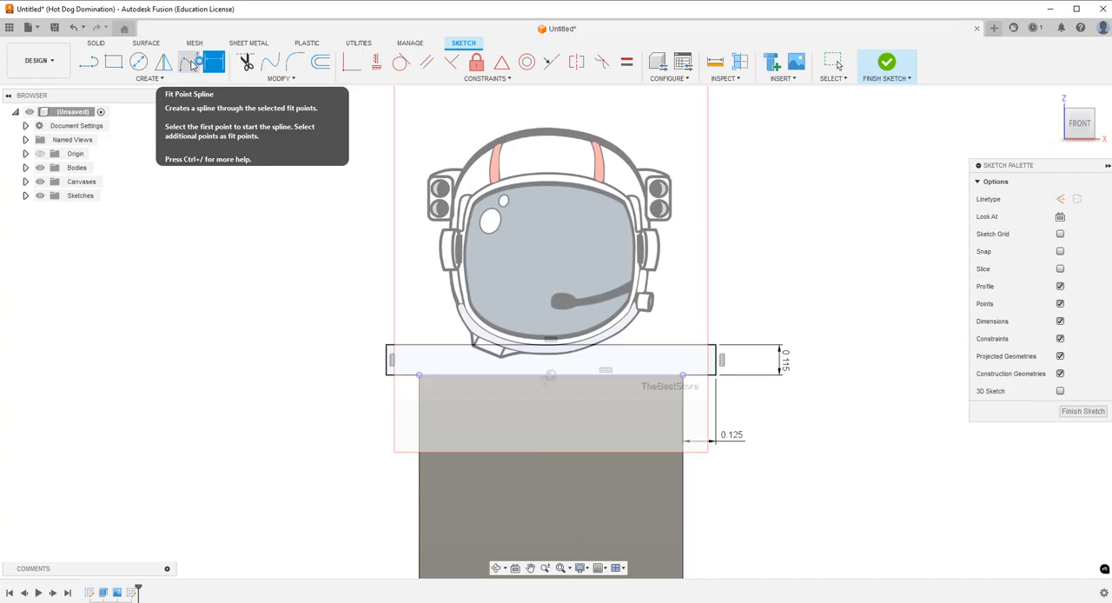
Draw a line about 0.043 in long from the rectangle's upper edge along the outer side of the helmet's lower left bracket.
left_click(191, 65)
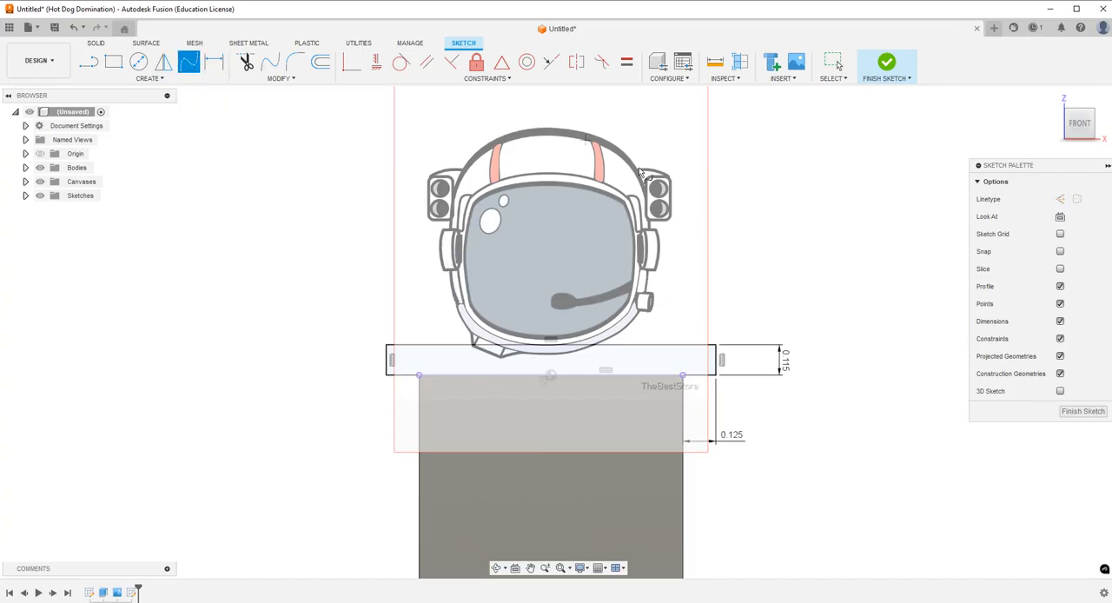
scroll(469, 330, "up", 8)
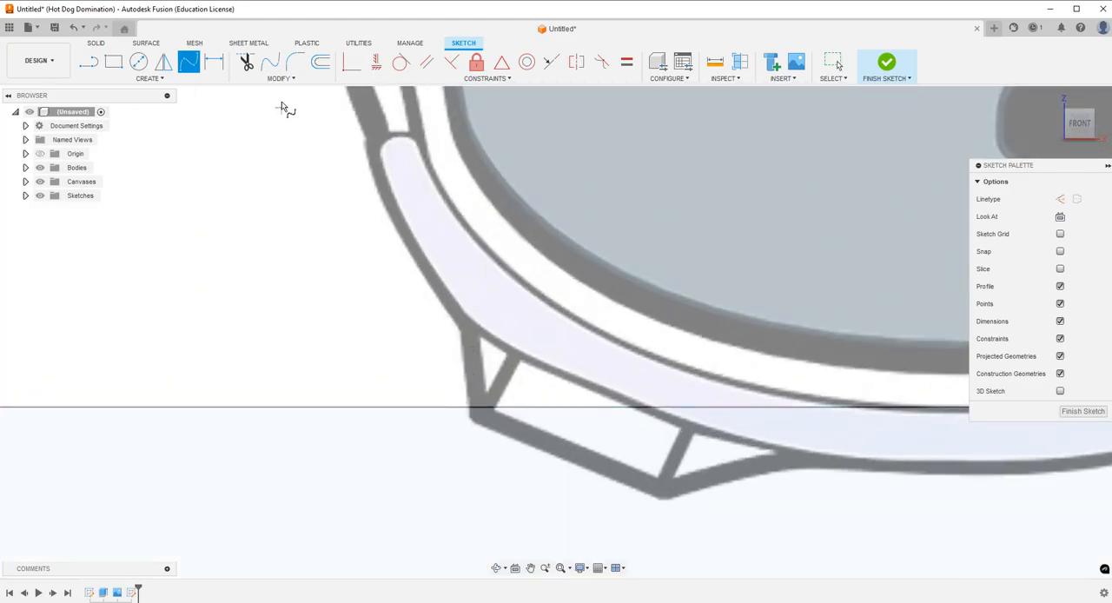
left_click(90, 62)
left_click(470, 409)
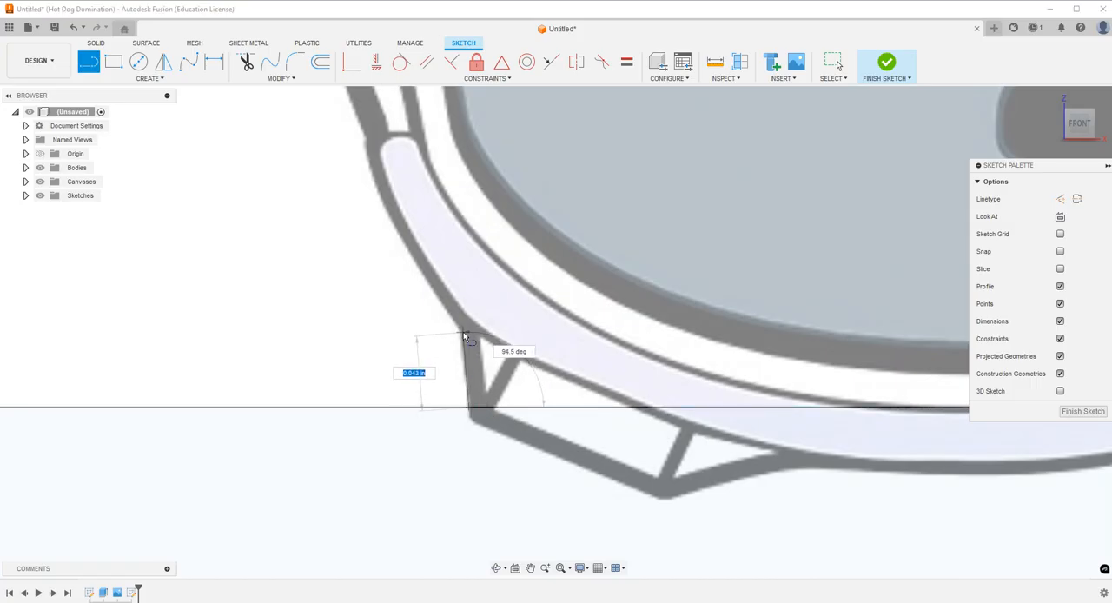
left_click(463, 332)
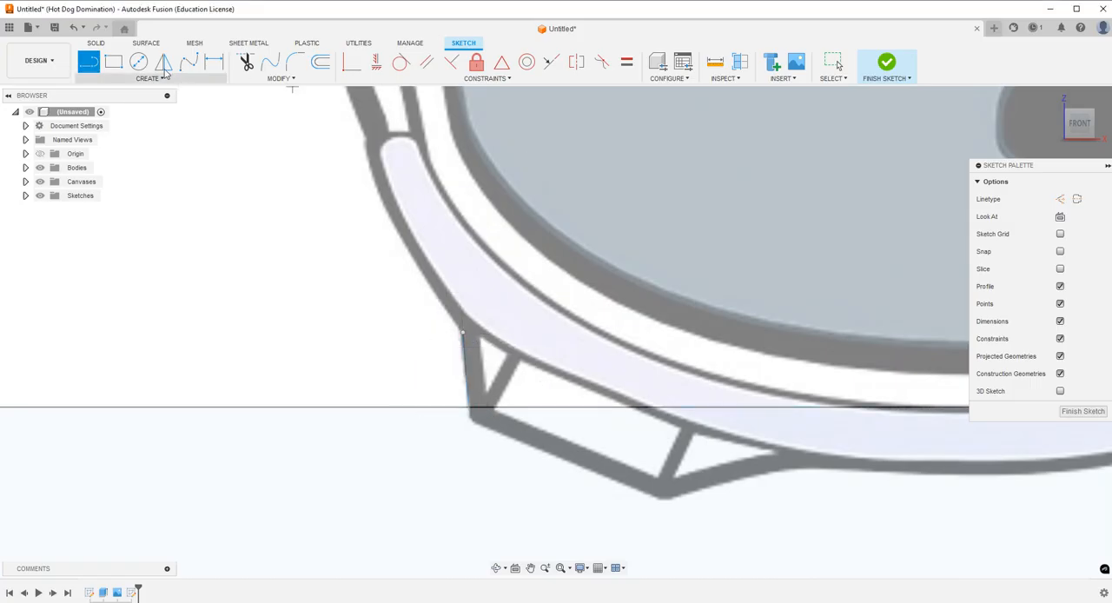
Trace the helmet's lower left outline with a fit point spline from the bracket line up to the underside of the left earpiece.
left_click(189, 62)
scroll(484, 449, "down", 3)
left_click(465, 368)
left_click(429, 319)
left_click(390, 232)
left_click(364, 143)
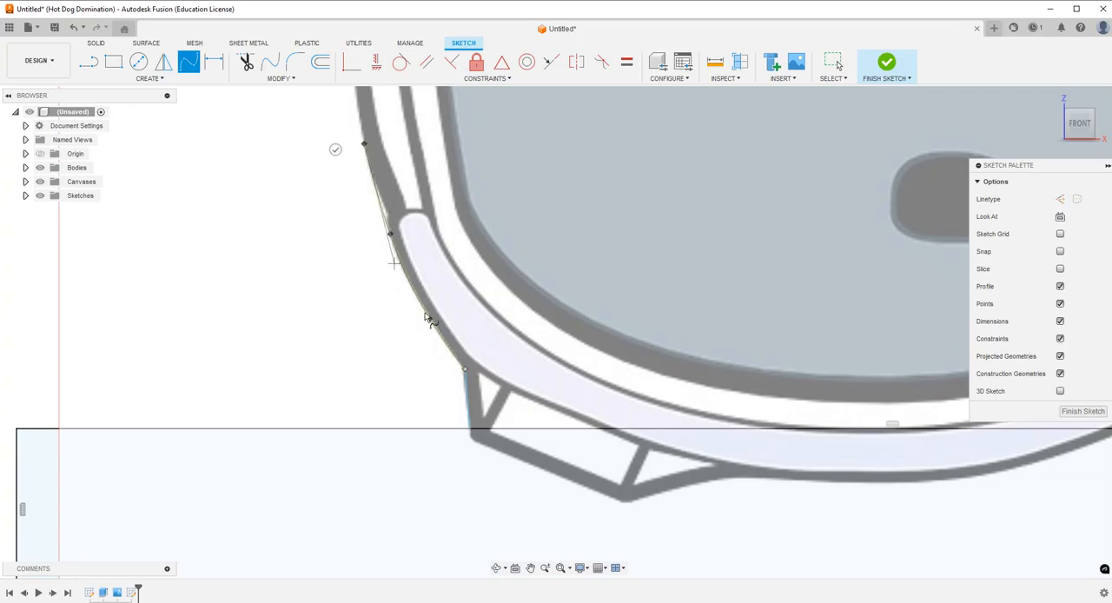
scroll(388, 224, "down", 3)
scroll(387, 230, "up", 6)
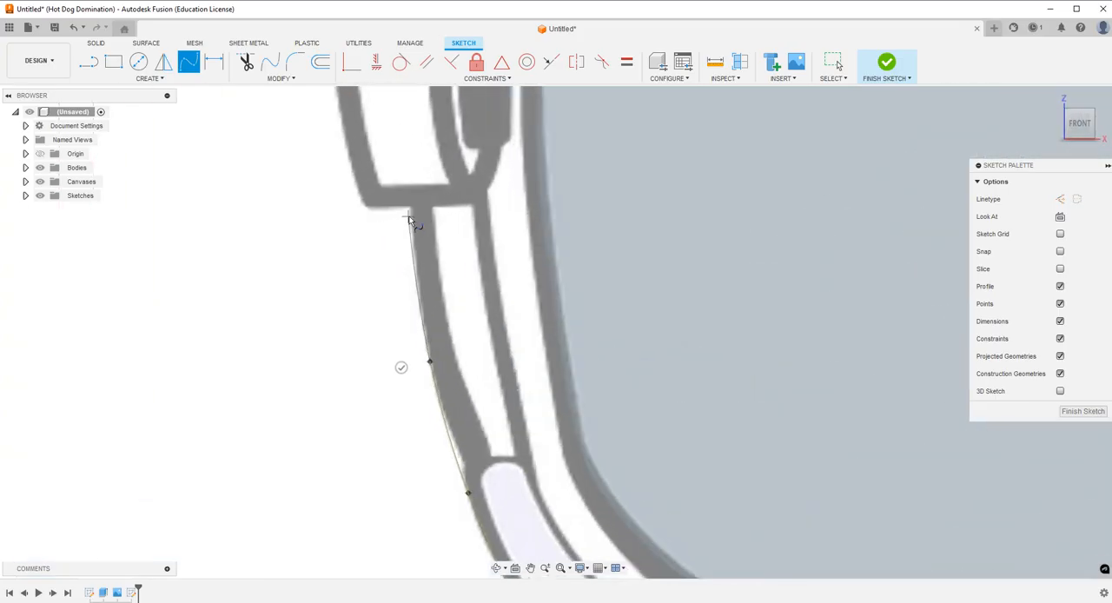
left_click(412, 207)
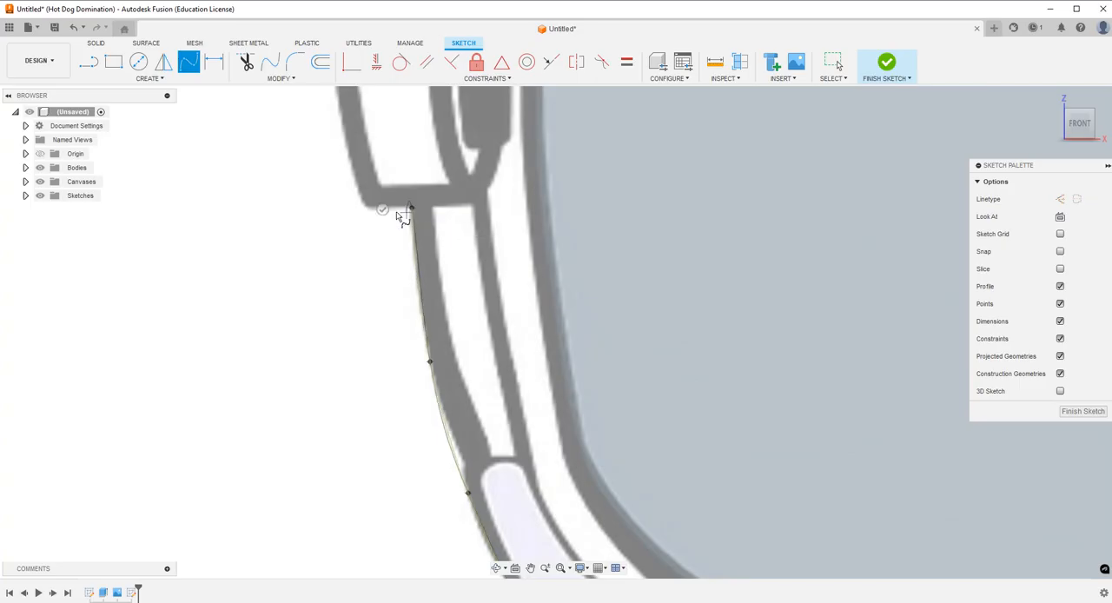
left_click(383, 210)
Draw short parallel horizontal lines along the lower and upper edges of the left earpiece.
left_click(88, 64)
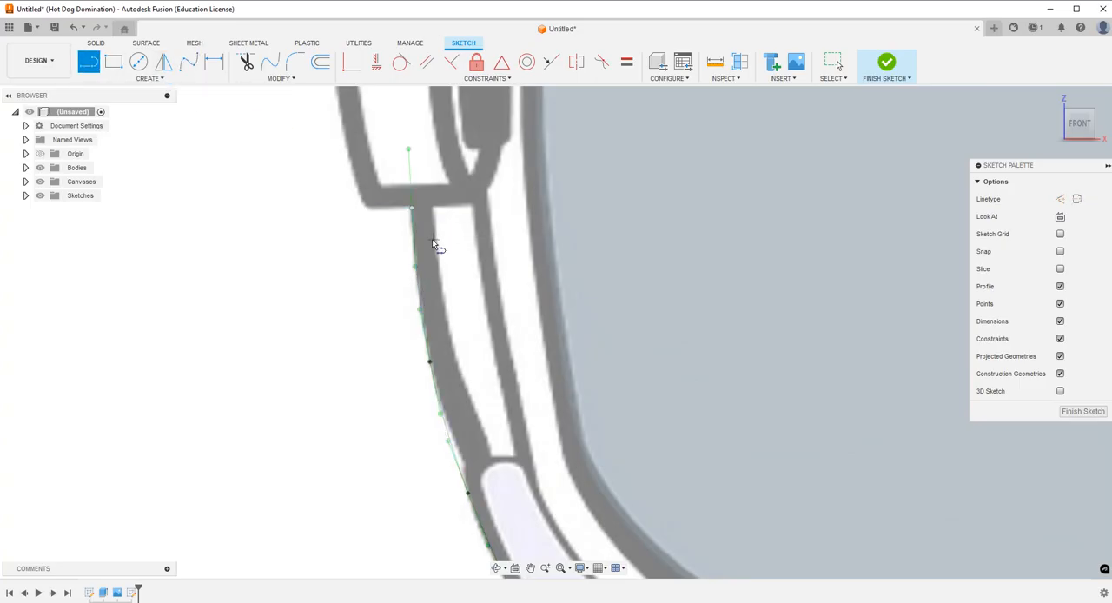
left_click(412, 207)
left_click(368, 238)
scroll(477, 400, "down", 3)
scroll(453, 321, "up", 1)
scroll(448, 338, "down", 1)
scroll(425, 186, "up", 2)
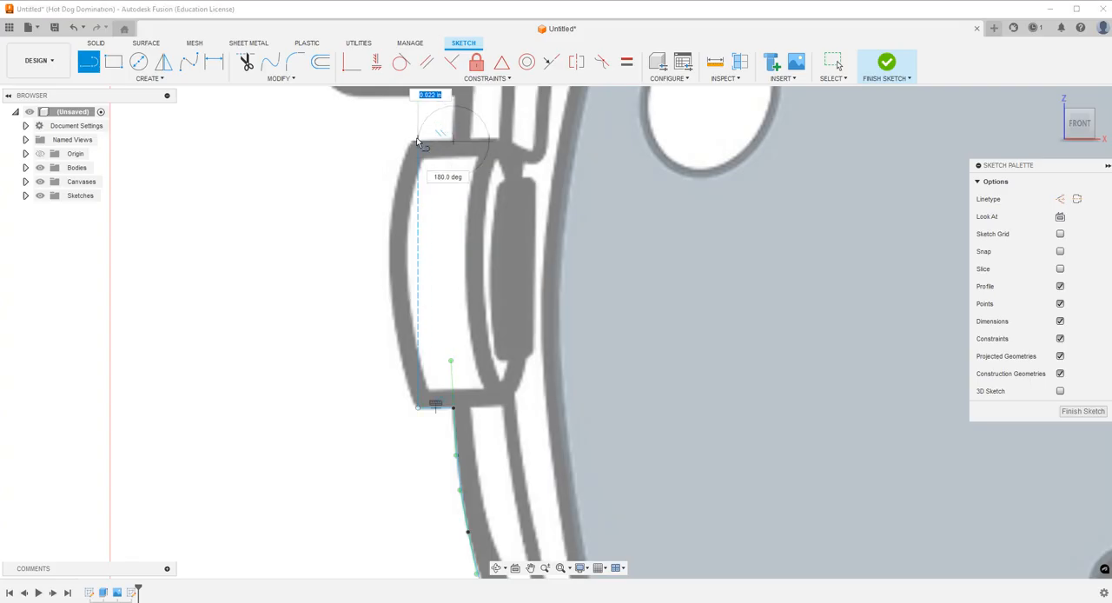
key("Escape")
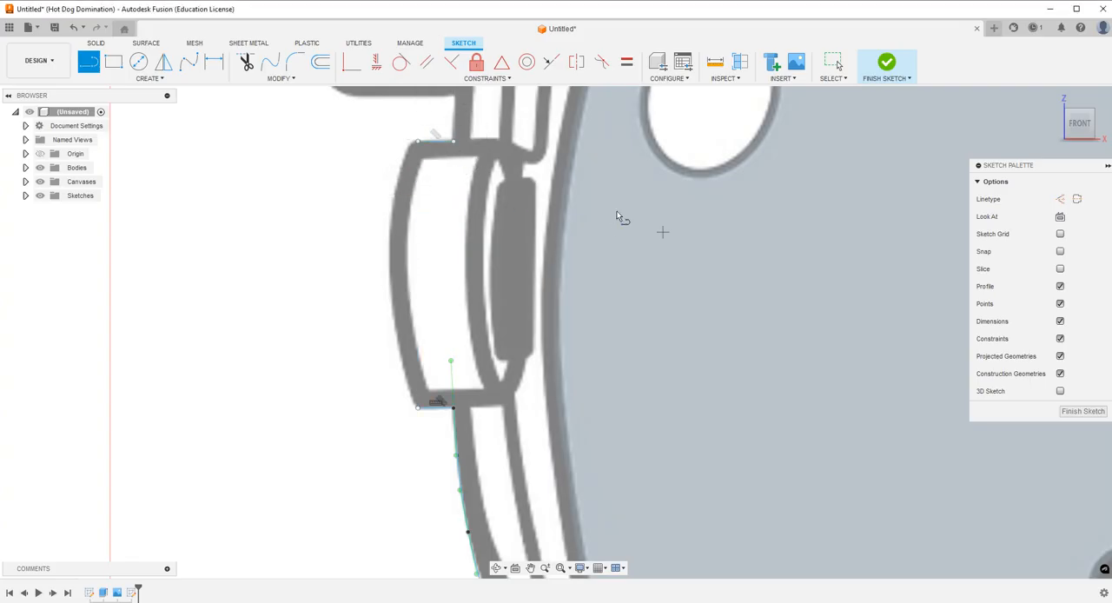
Trace the left earpiece's curved outer side with a fit point spline joining the ends of its two short lines.
left_click(196, 65)
left_click(401, 358)
left_click(389, 257)
left_click(402, 166)
left_click(415, 141)
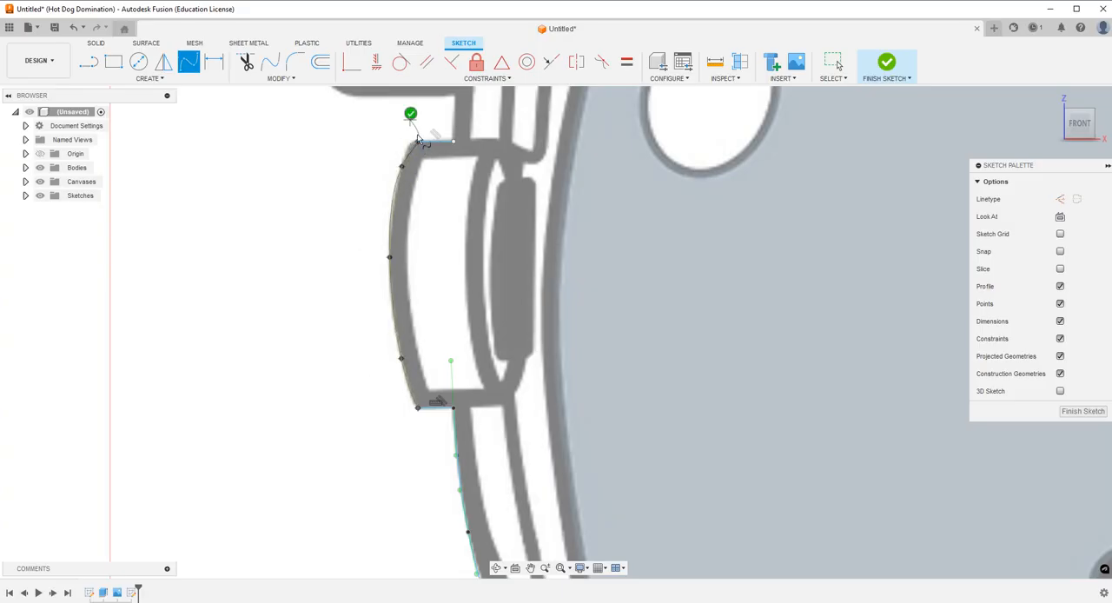
left_click(410, 113)
Draw a vertical line from the left earpiece's upper edge to the underside of the left lamp housing.
scroll(468, 352, "down", 4)
scroll(454, 126, "up", 5)
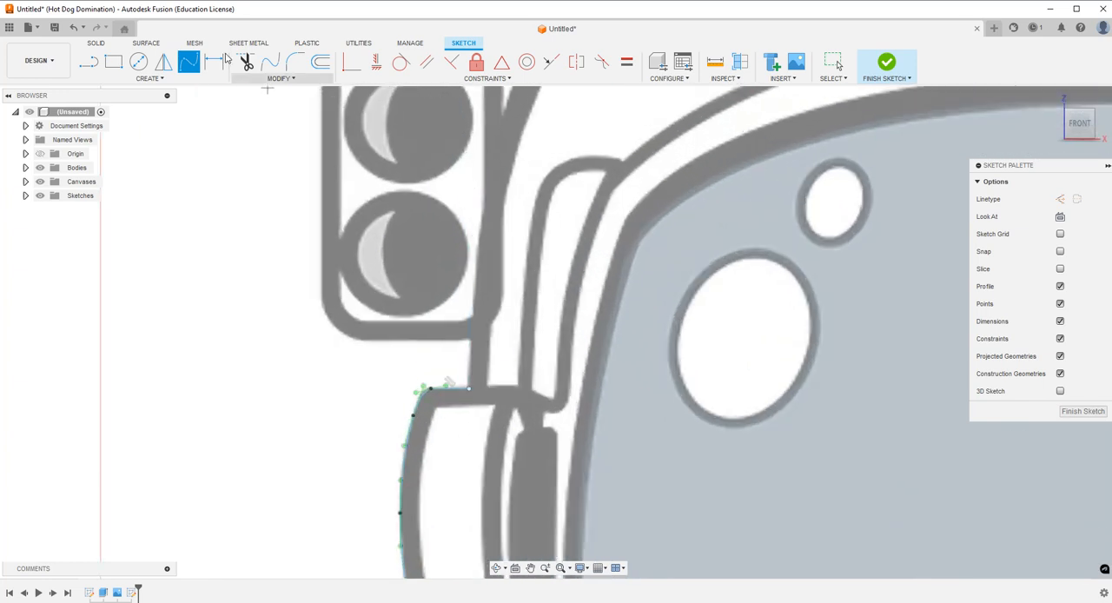
left_click(89, 61)
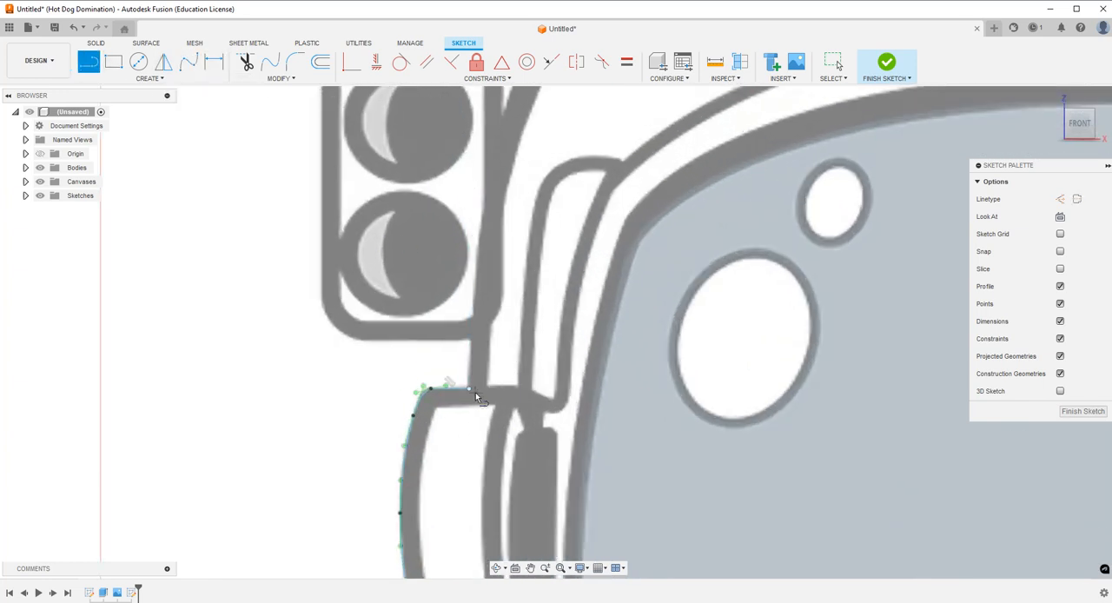
left_click(473, 390)
left_click(469, 340)
left_click(440, 340)
Draw perpendicular lines along the underside and the outer side of the left lamp housing.
left_click(189, 61)
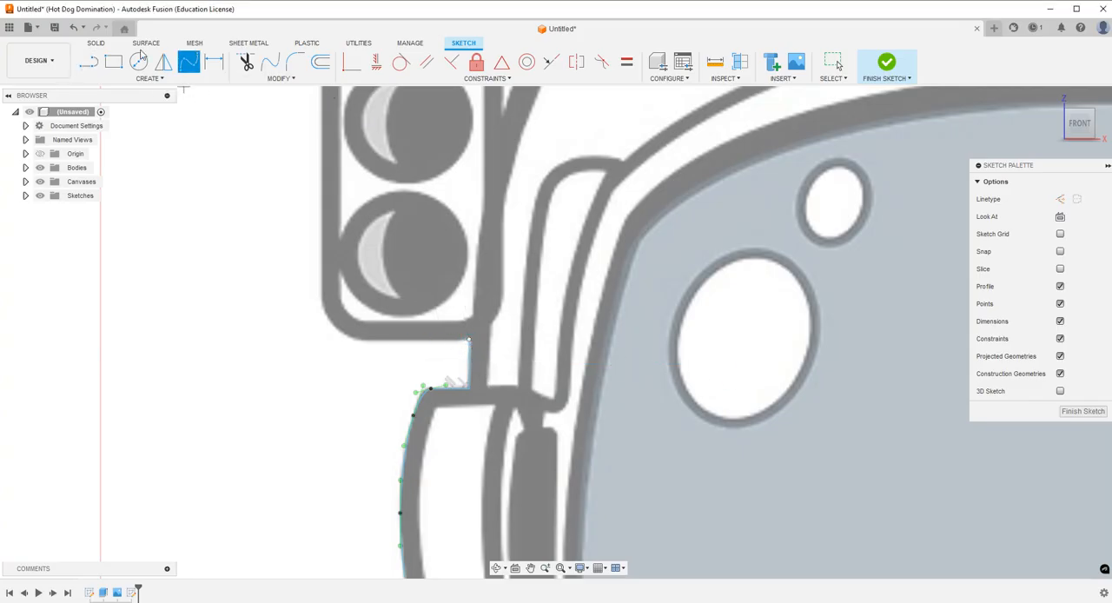
left_click(89, 61)
scroll(480, 428, "down", 3)
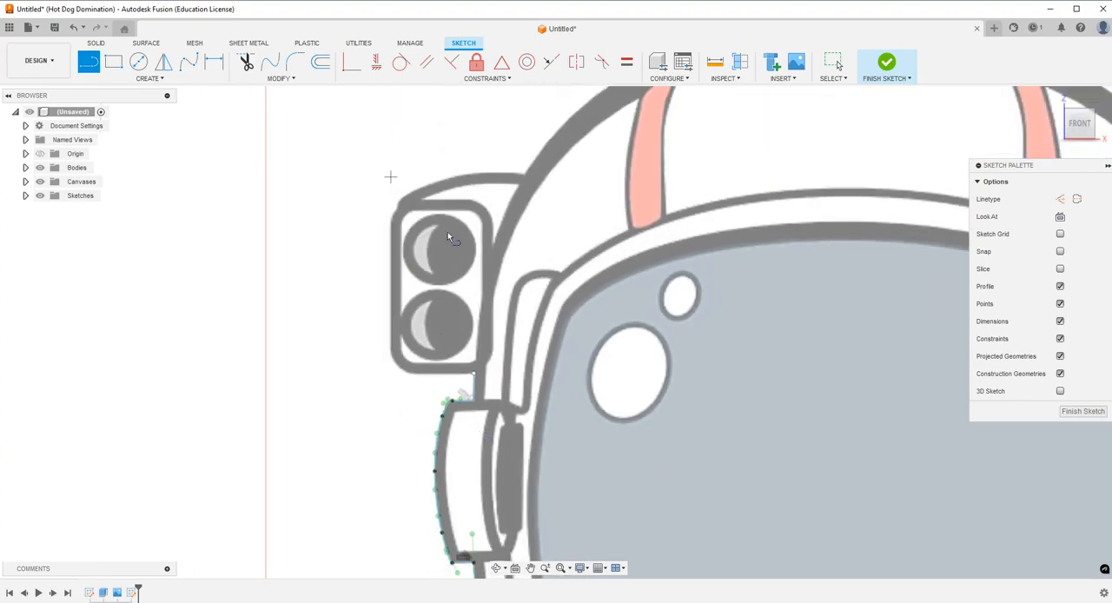
scroll(477, 384, "up", 2)
left_click(478, 369)
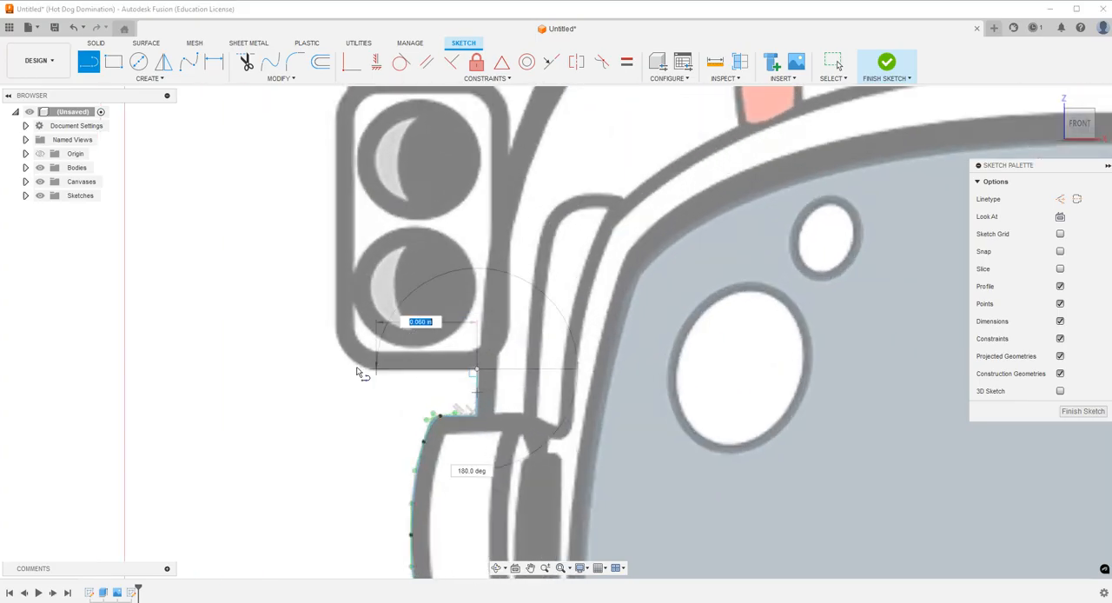
left_click(338, 369)
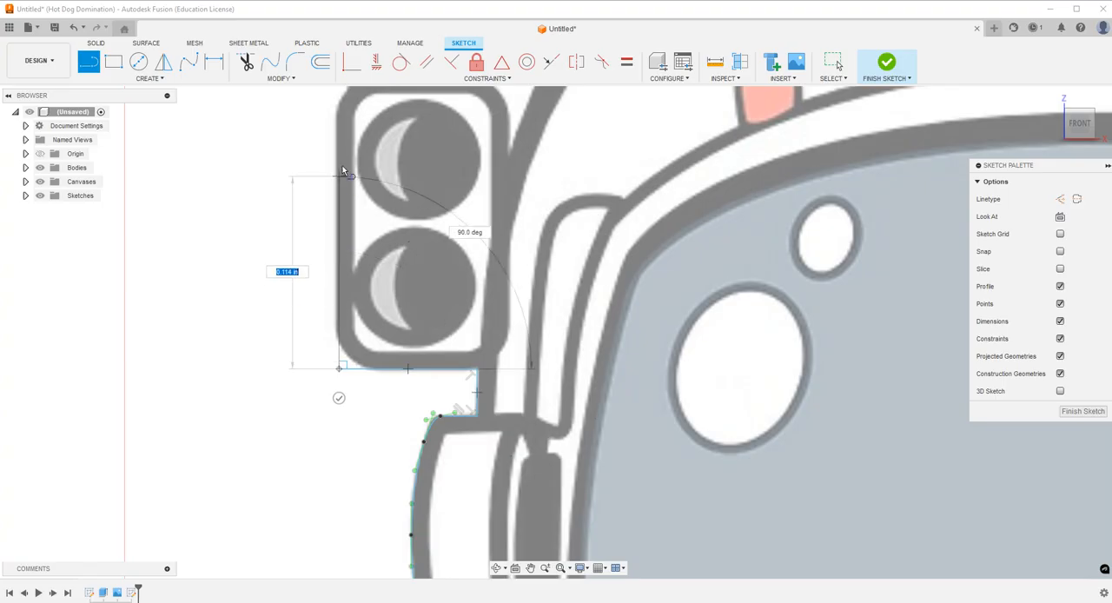
scroll(341, 171, "down", 2)
left_click(338, 138)
left_click(310, 139)
Round the left lamp housing's lower outer corner with a 0.02 in sketch fillet.
left_click(294, 62)
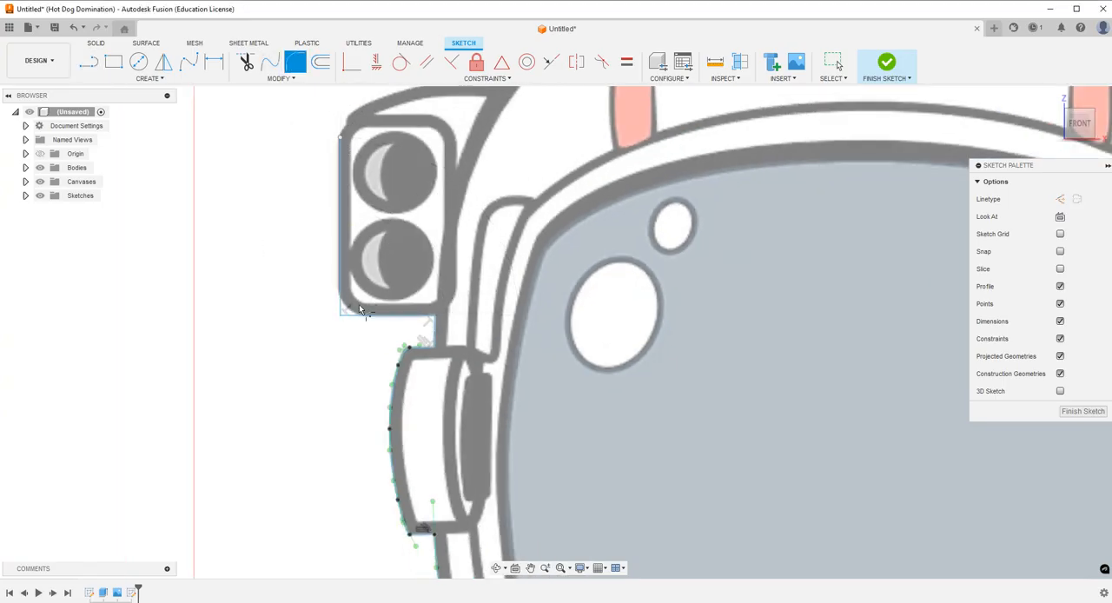
left_click(340, 313)
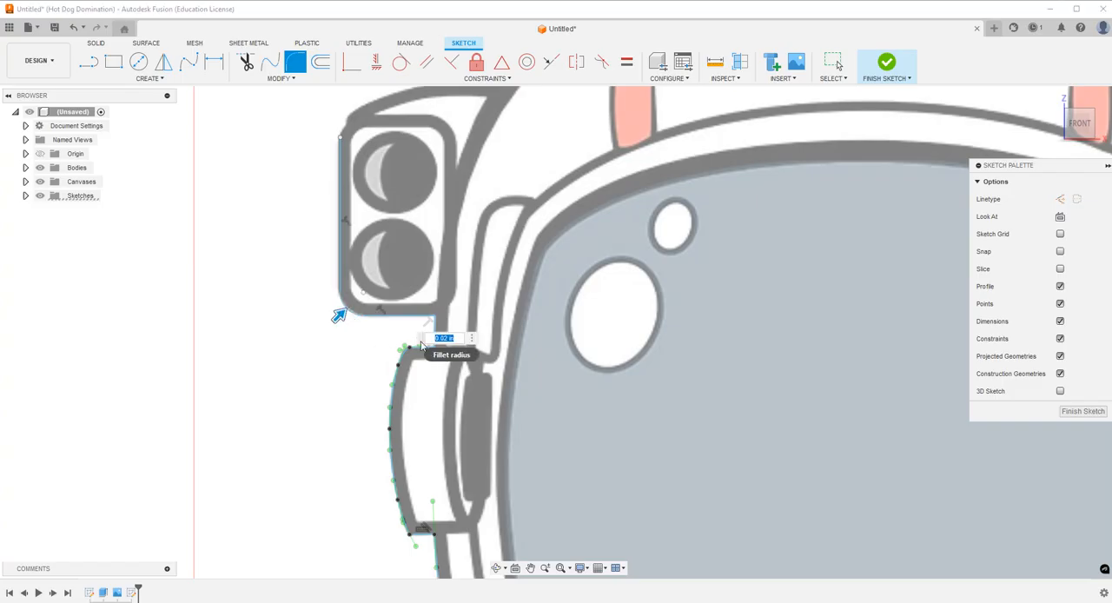
scroll(361, 358, "down", 3)
scroll(351, 198, "up", 7)
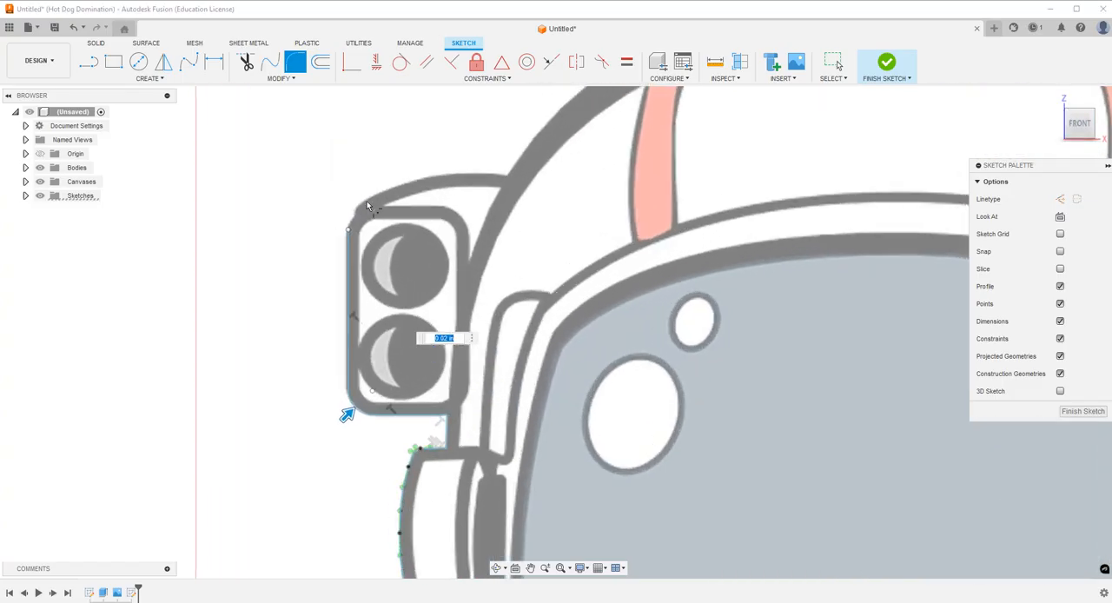
Trace the curved top of the left lamp housing with a fit point spline ending at the helmet dome.
left_click(189, 61)
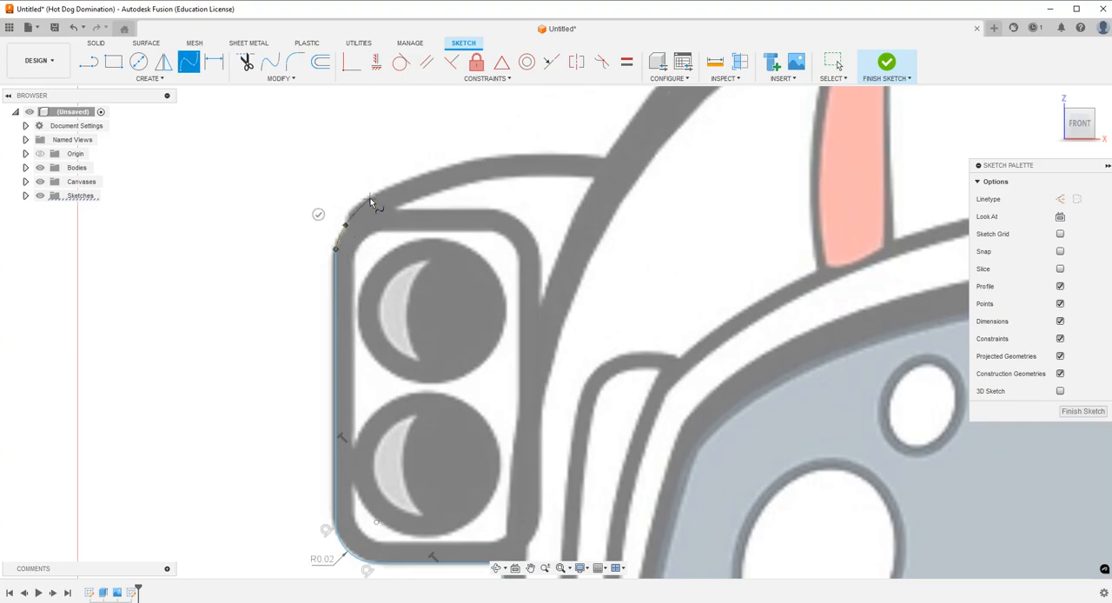
left_click(478, 159)
left_click(607, 157)
left_click(603, 131)
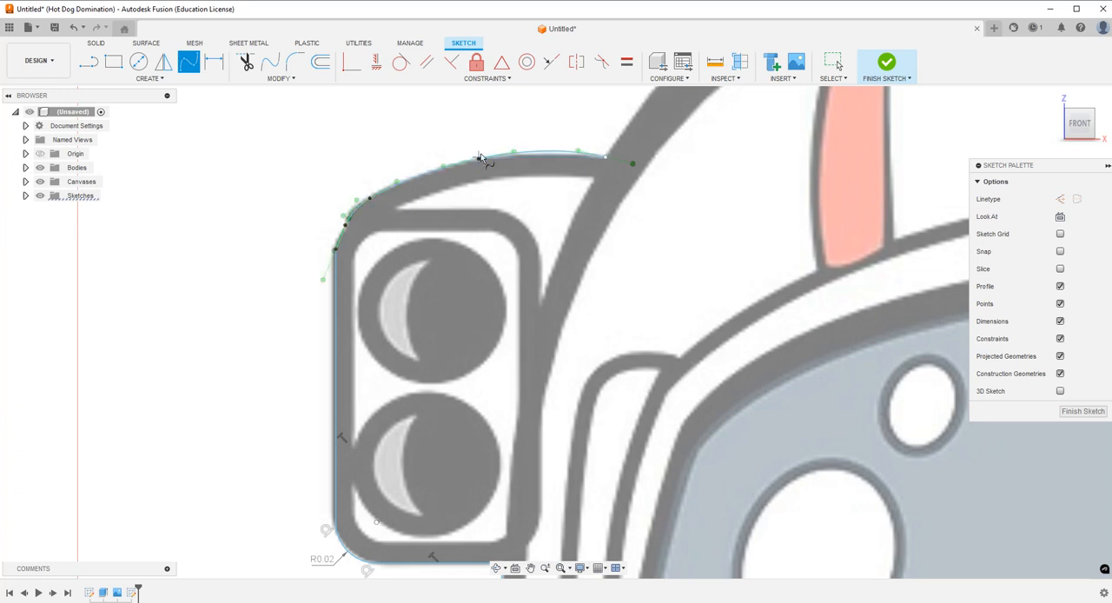
key("Escape")
Reposition the fit point near the middle of the left lamp housing's top spline to match the reference outline.
left_click(483, 156)
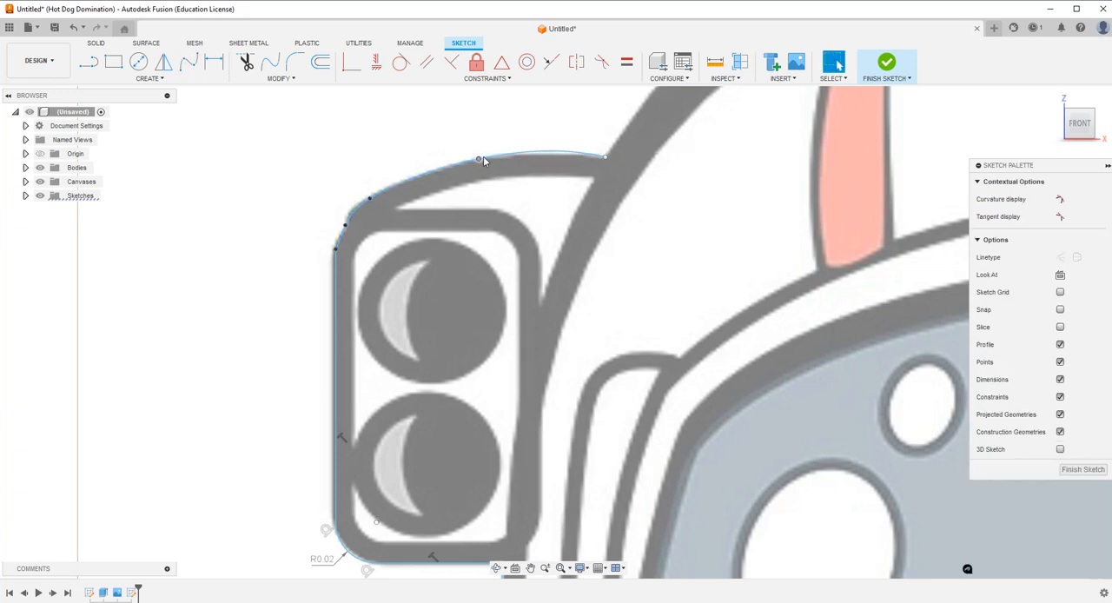
left_click_drag(456, 162, 451, 164)
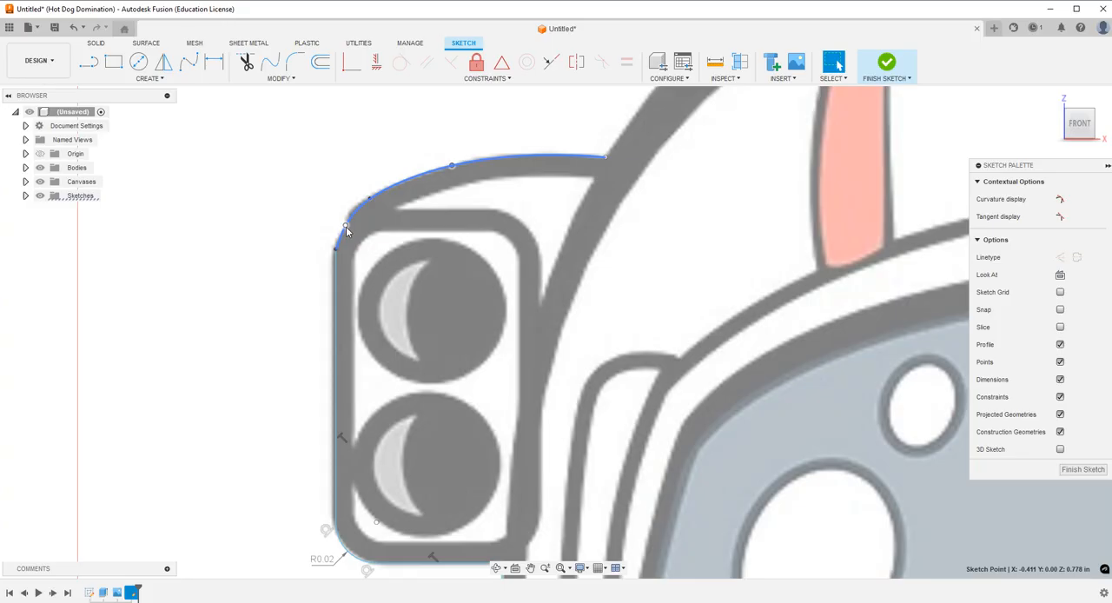
left_click(363, 307)
Trace the helmet dome's outer edge with a fit point spline from the left lamp housing across to the right one.
scroll(329, 395, "down", 5)
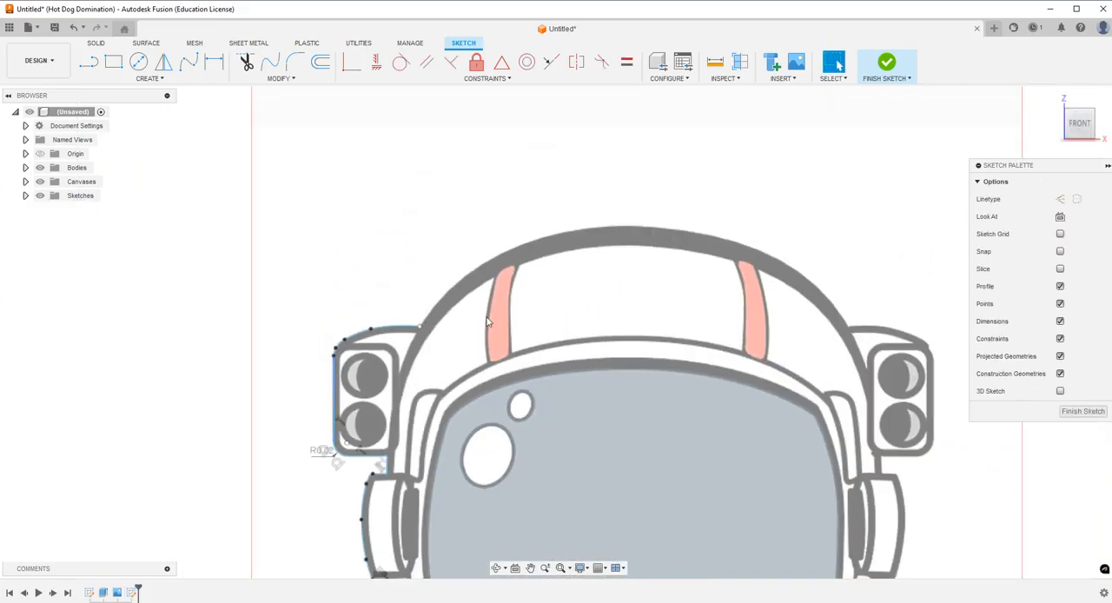
scroll(621, 292, "up", 2)
left_click(188, 59)
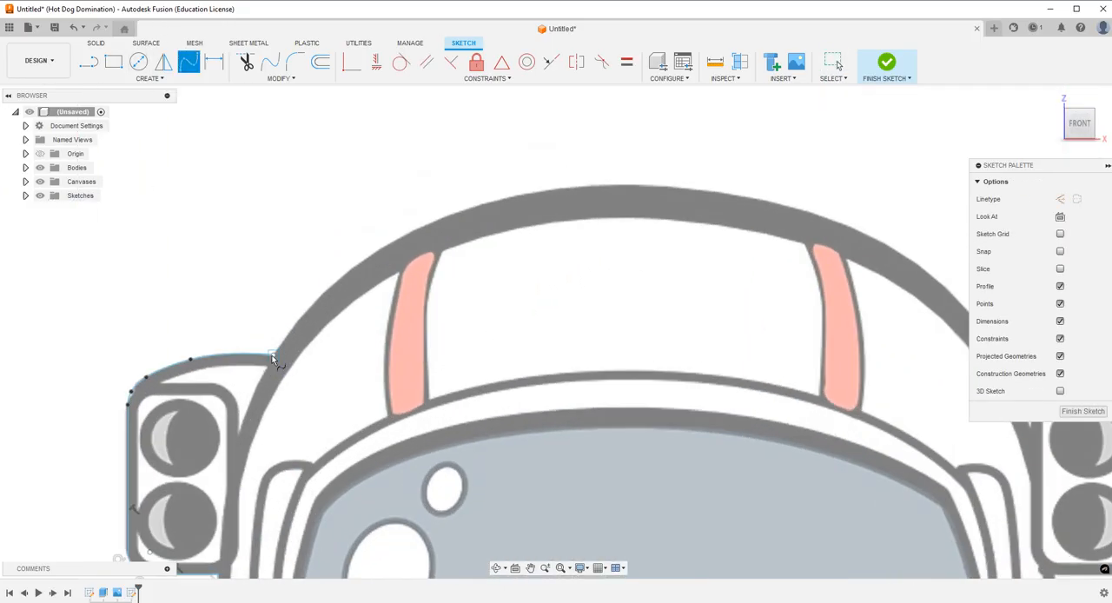
left_click(327, 289)
left_click(442, 218)
left_click(612, 184)
left_click(794, 205)
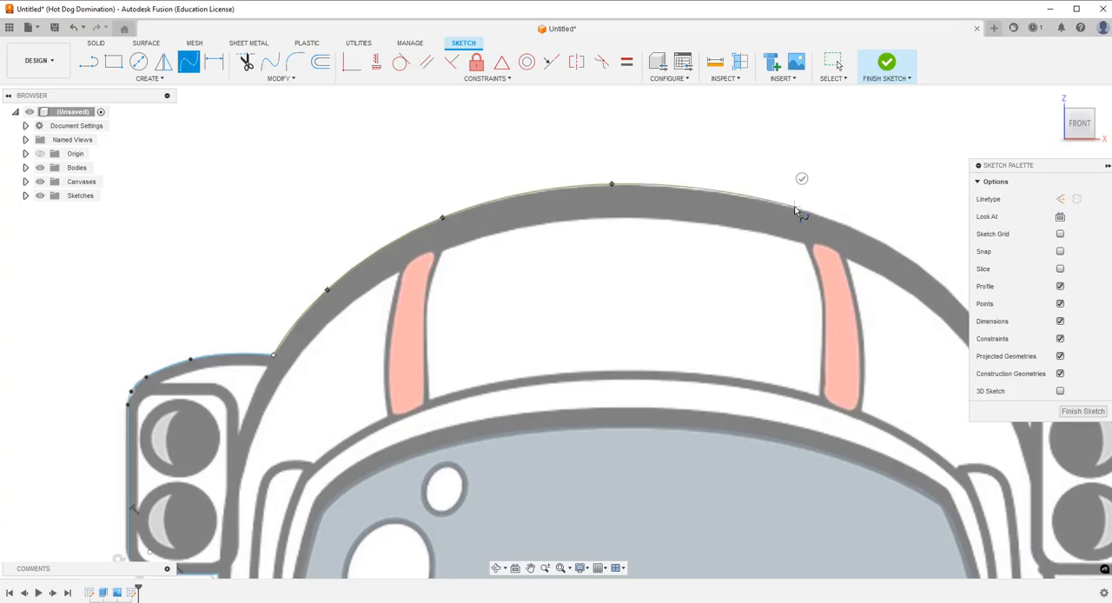
scroll(273, 298, "down", 3)
scroll(738, 300, "up", 2)
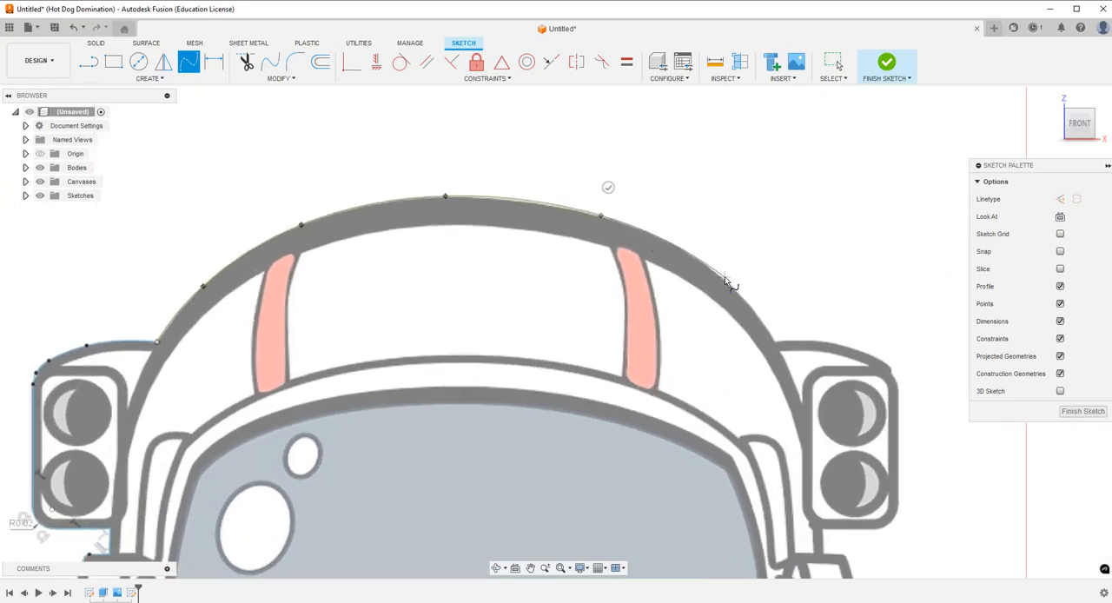
left_click(717, 274)
left_click(775, 341)
left_click(799, 327)
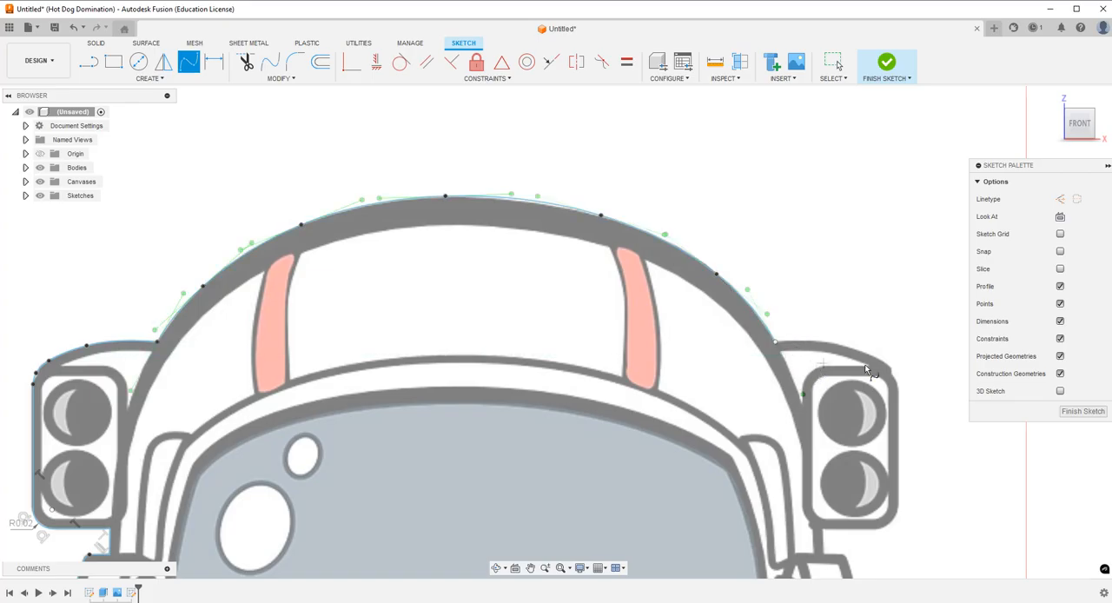
Trace the curved top of the right lamp housing with a fit point spline from the helmet dome to the housing's outer side.
scroll(955, 417, "up", 3)
scroll(988, 509, "down", 4)
scroll(978, 526, "up", 5)
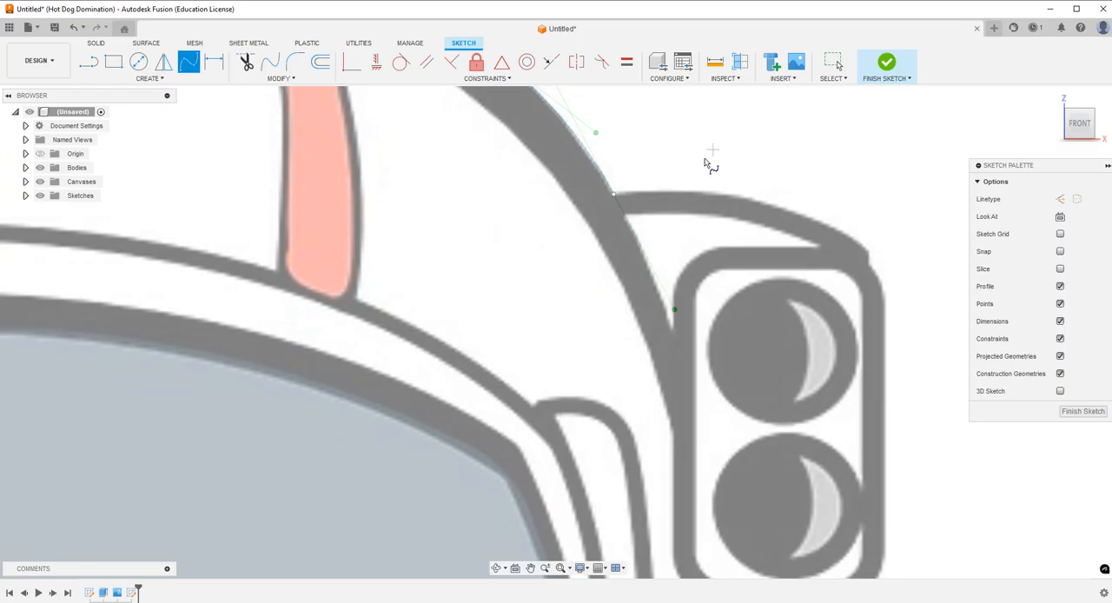
left_click(614, 194)
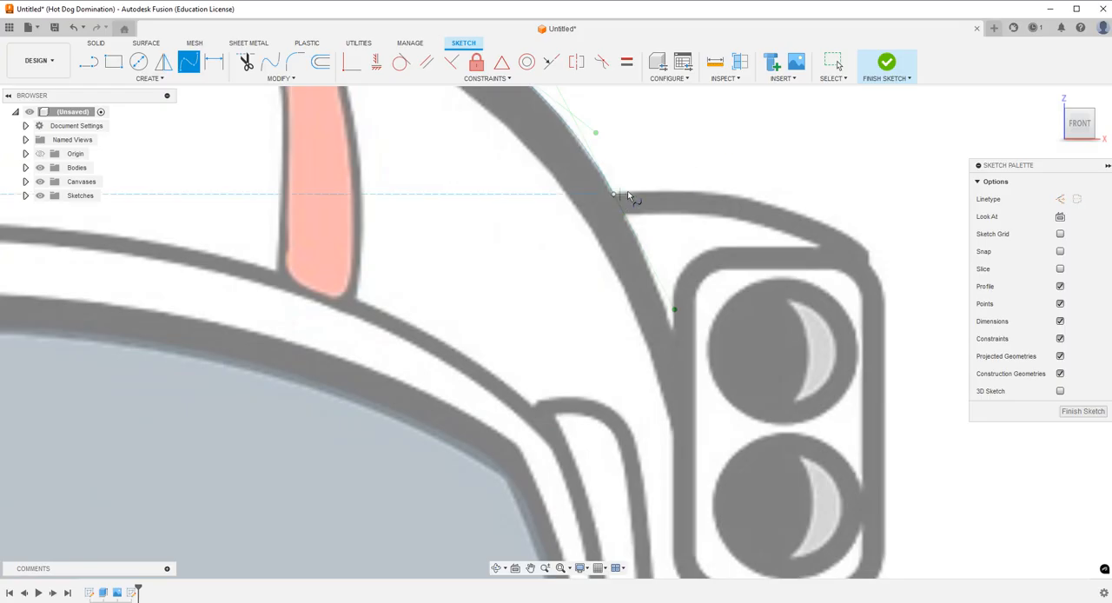
left_click(688, 188)
left_click(784, 207)
left_click(866, 248)
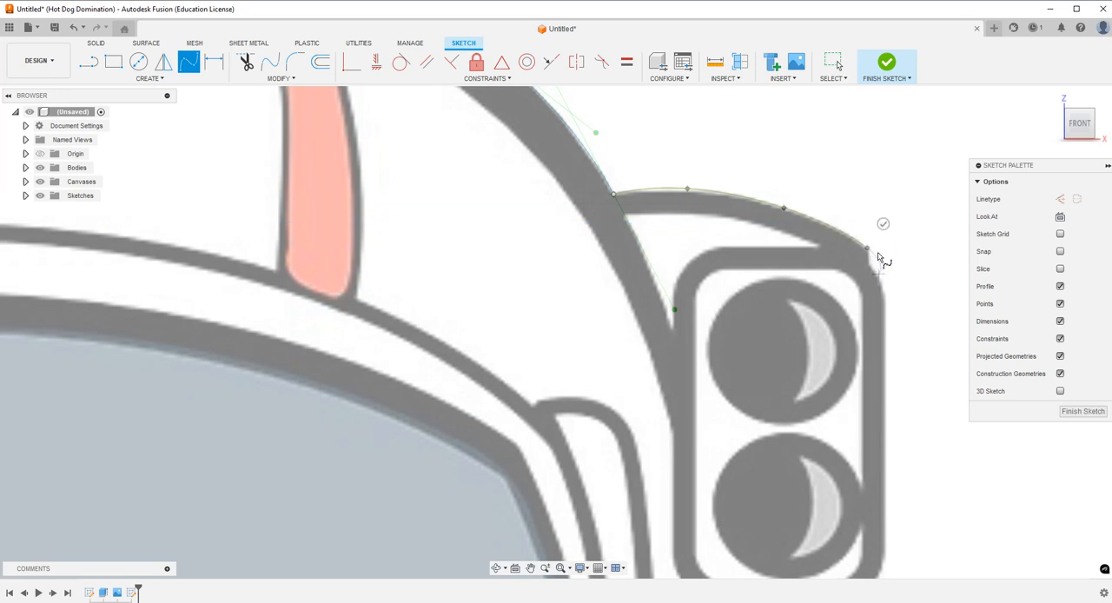
left_click(883, 293)
left_click(910, 298)
key("Escape")
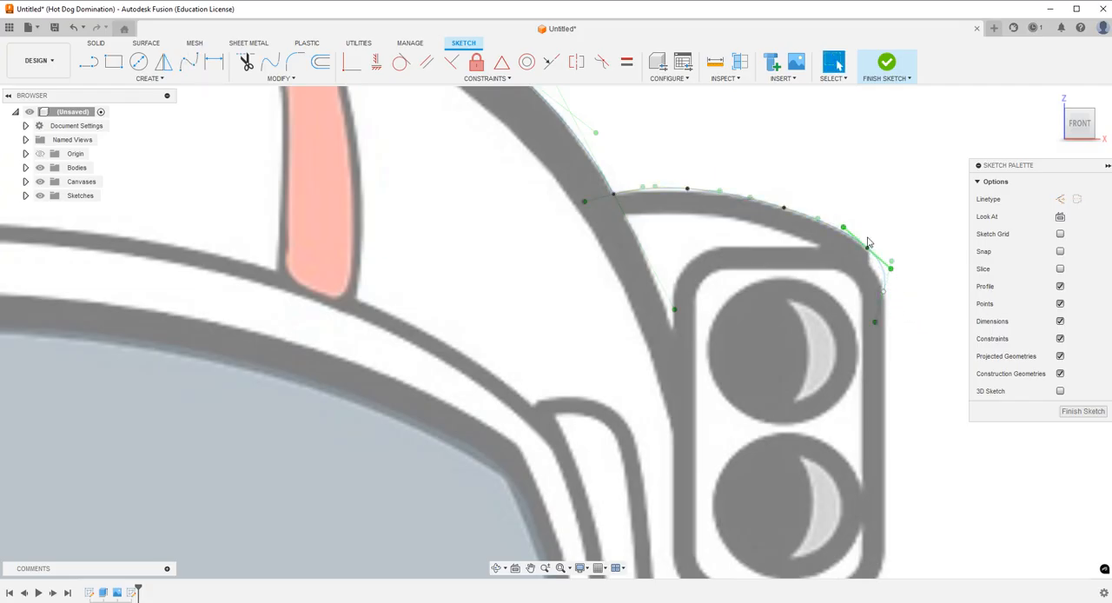
Reposition the fit point at the right lamp housing's upper outer corner to round the spline around the reference outline.
left_click(867, 248)
left_click_drag(867, 249, 857, 242)
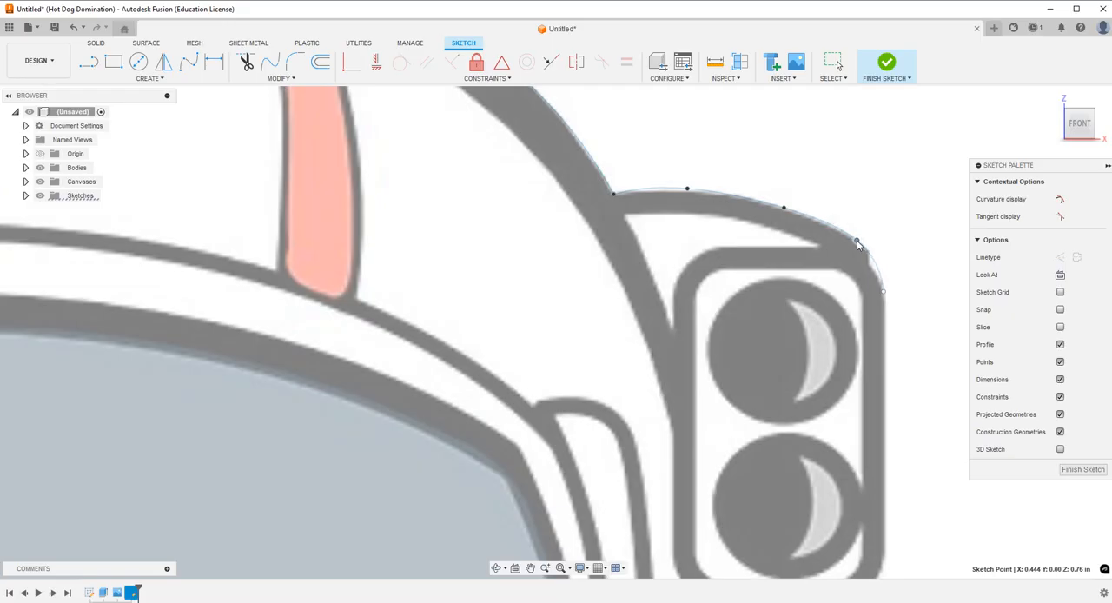
left_click(938, 304)
left_click(189, 61)
scroll(782, 212, "down", 2)
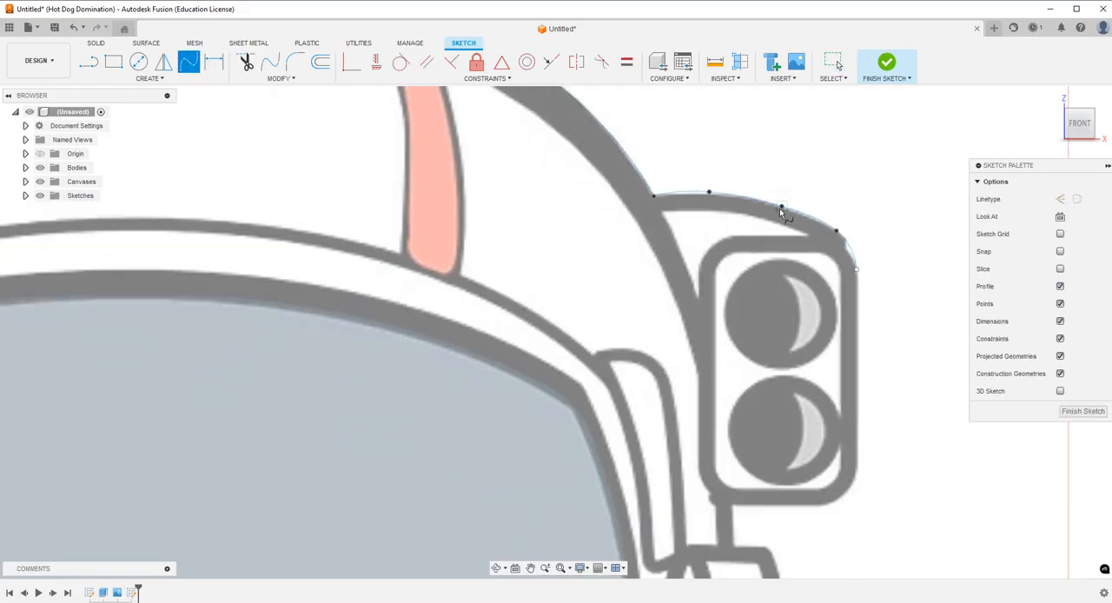
scroll(839, 303, "up", 2)
left_click(837, 229)
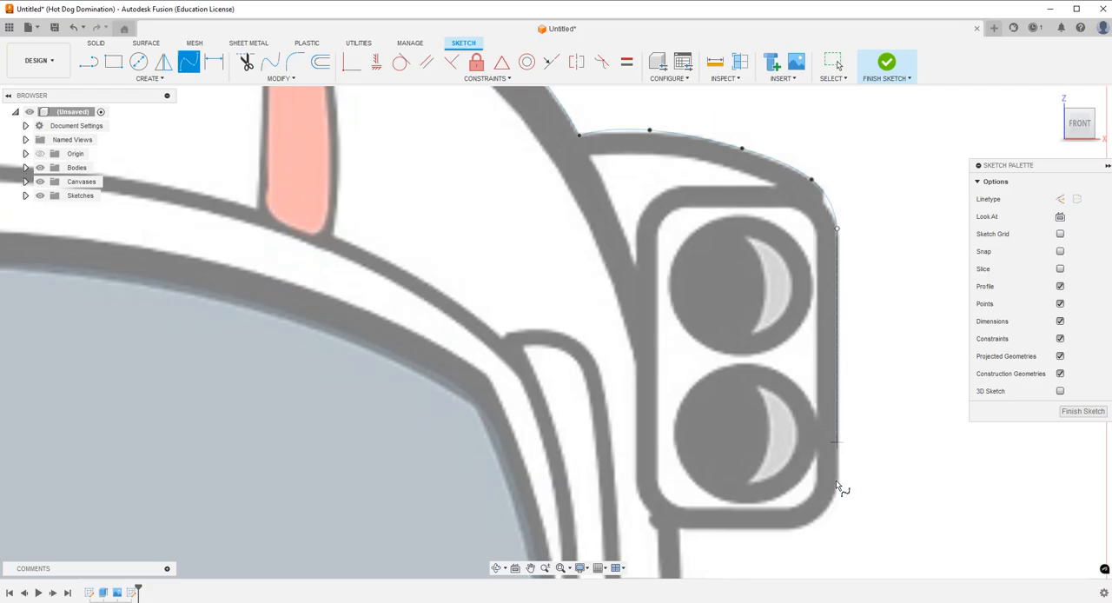
left_click(836, 526)
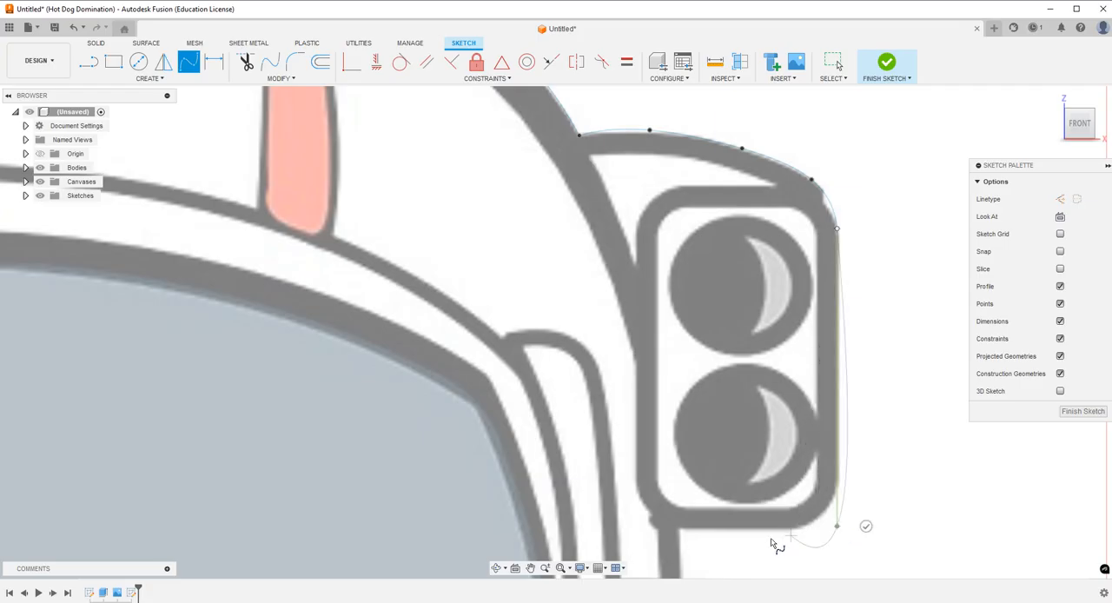
left_click(867, 526)
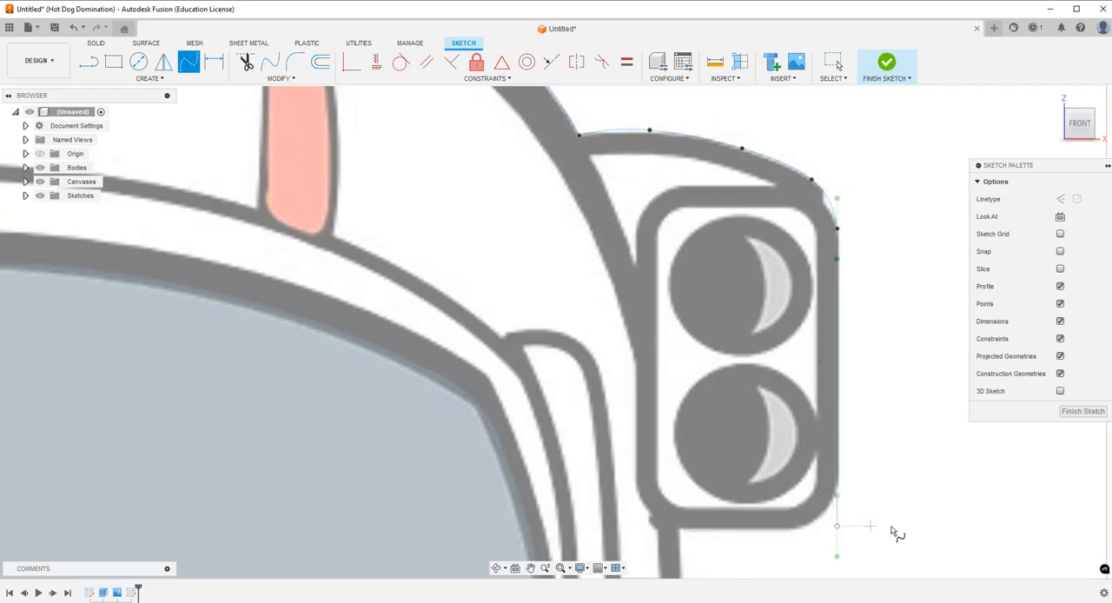
key("Escape")
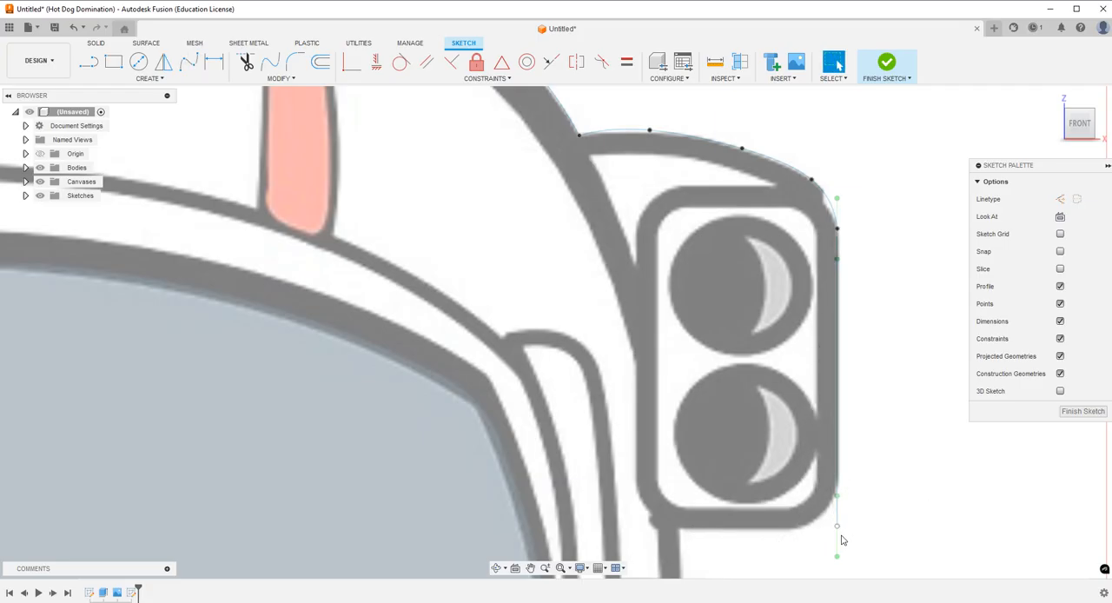
left_click(88, 64)
key("Escape")
left_click(837, 441)
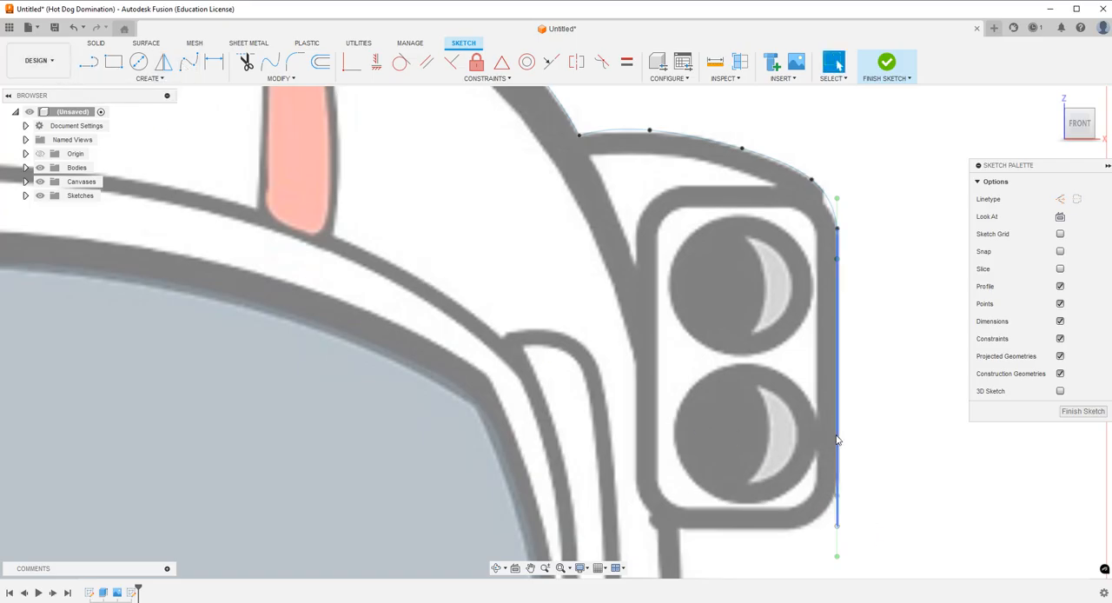
key("Delete")
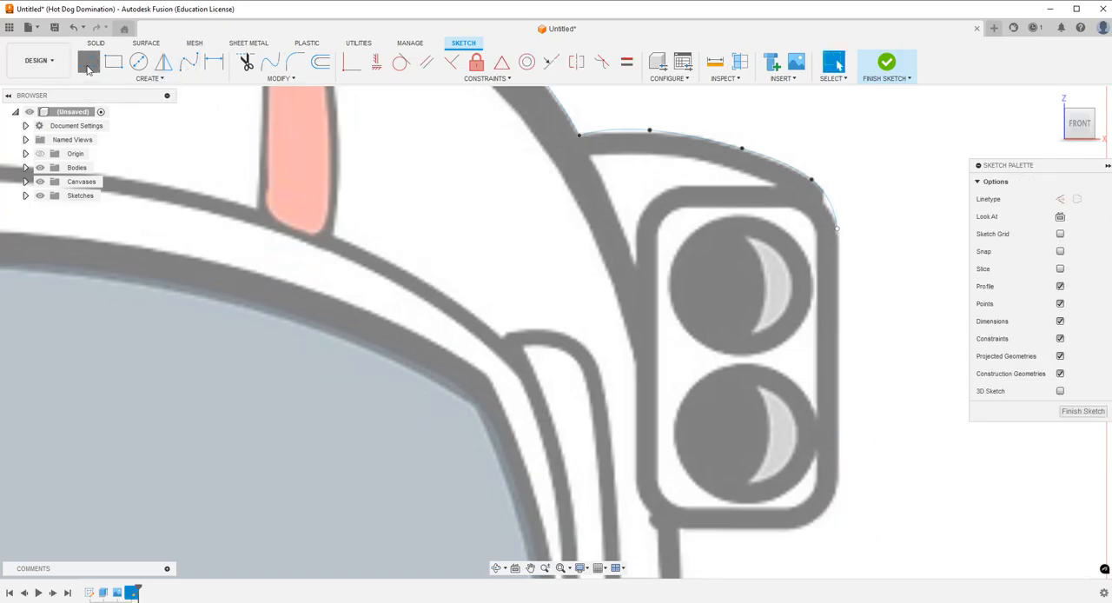
Draw connected vertical and horizontal lines along the right lamp housing's outer side and bottom edge.
left_click(88, 64)
left_click(837, 229)
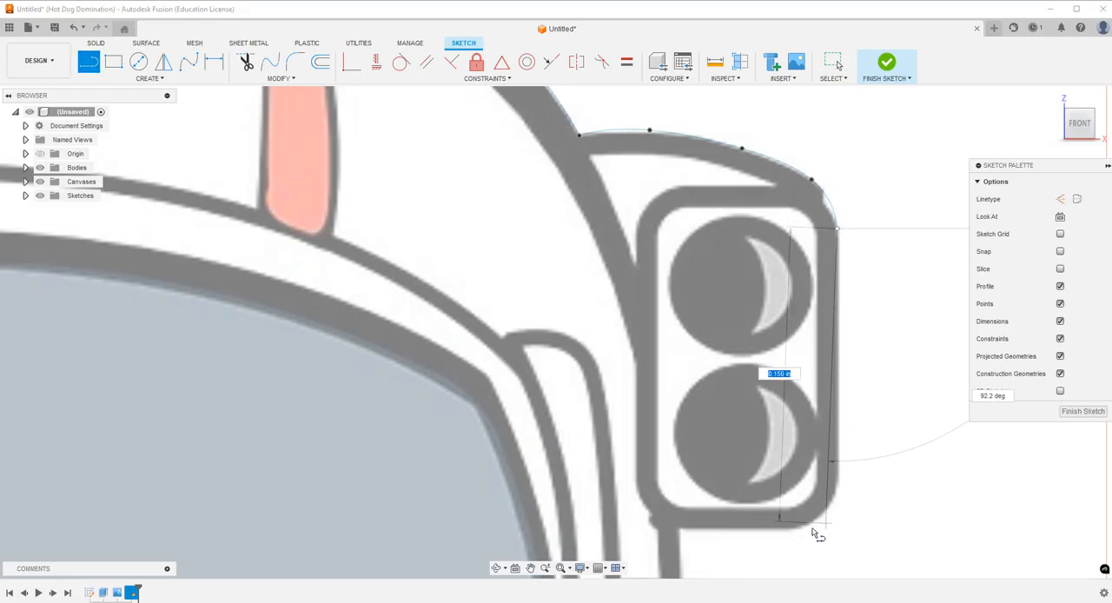
left_click(838, 529)
left_click(678, 530)
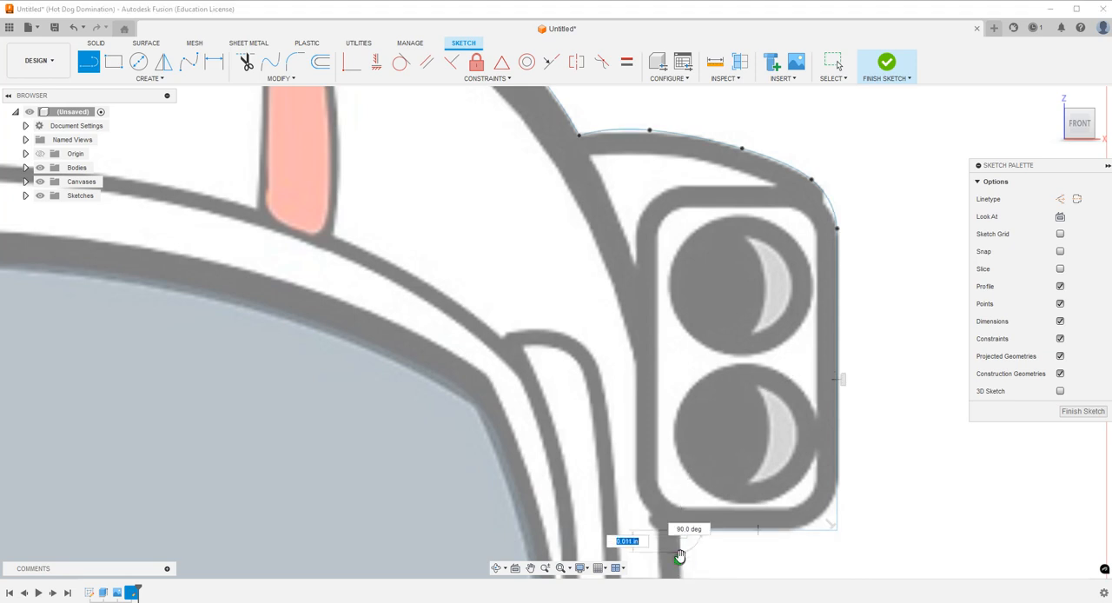
key("Escape")
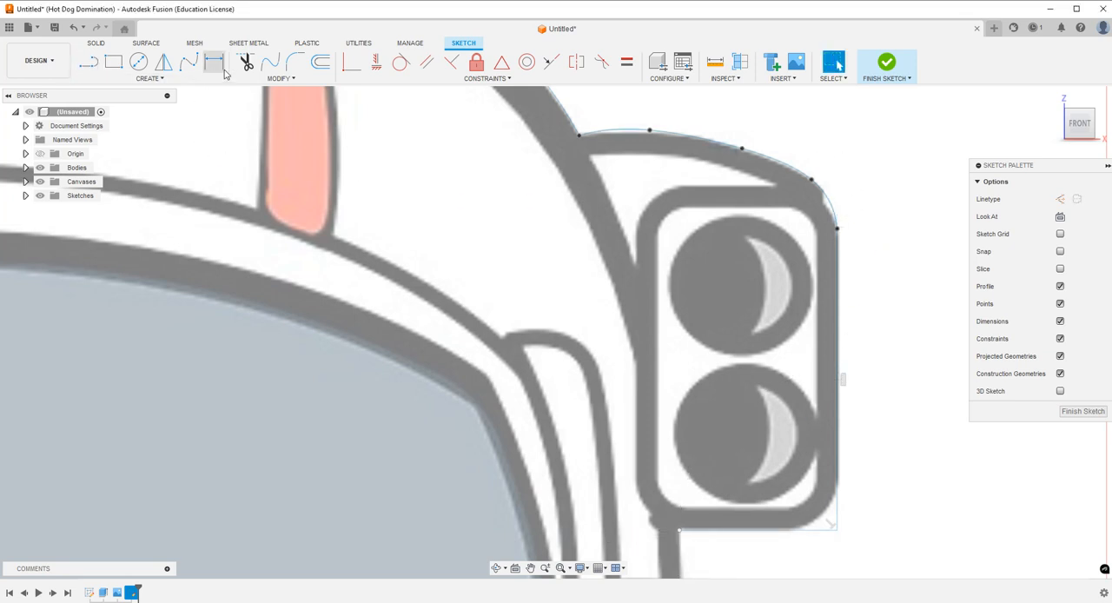
Apply a vertical constraint to the tangent handle where the right lamp housing's top spline meets the side line.
left_click(401, 62)
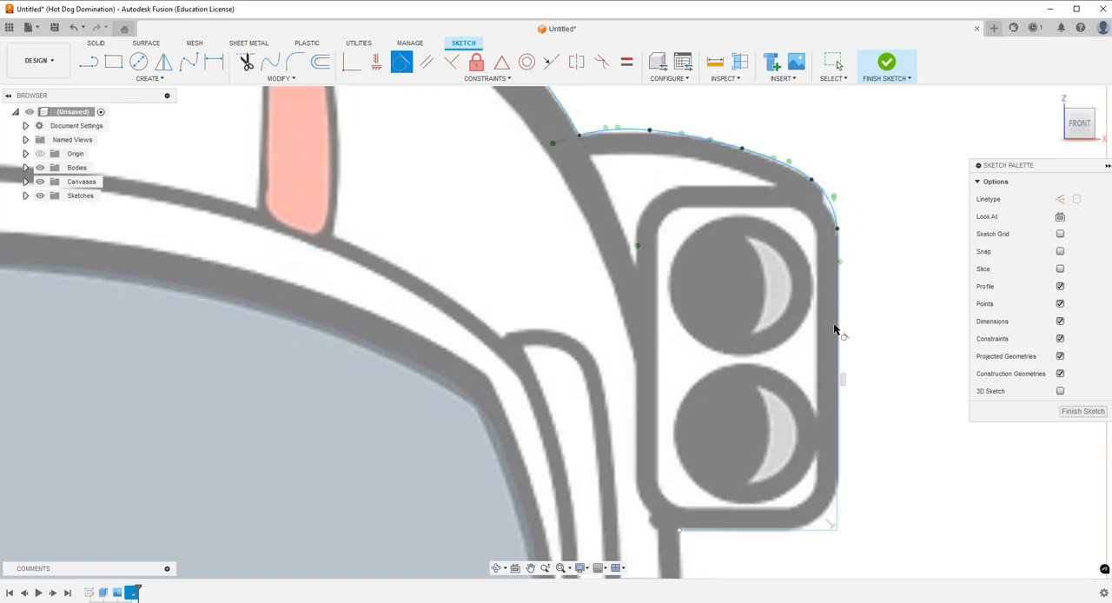
key("Escape")
left_click(377, 61)
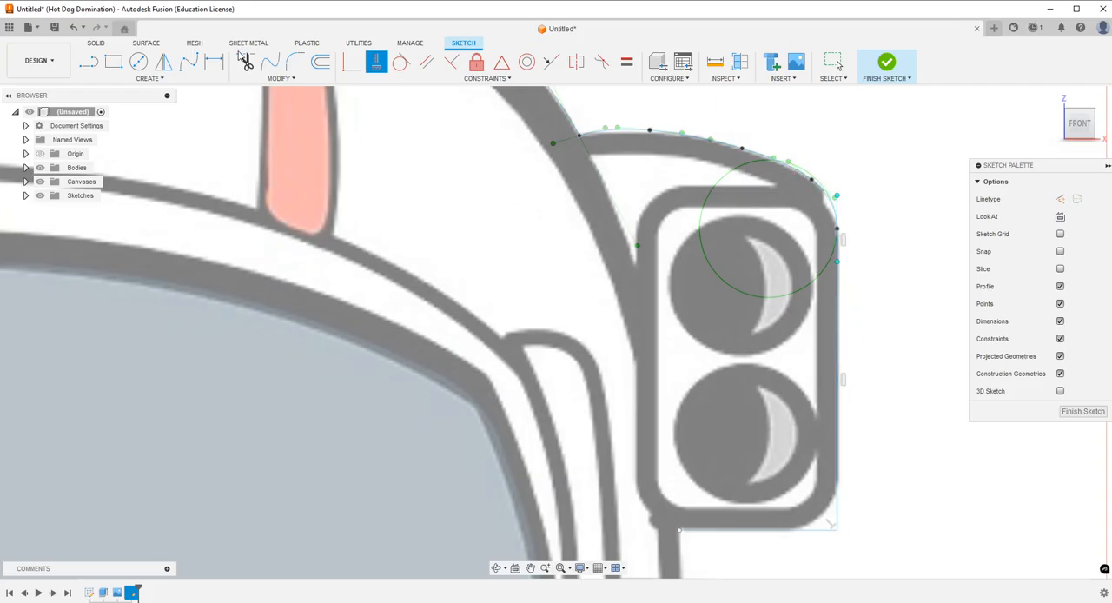
Round the right lamp housing's lower outer corner with a 0.02 in sketch fillet.
left_click(295, 61)
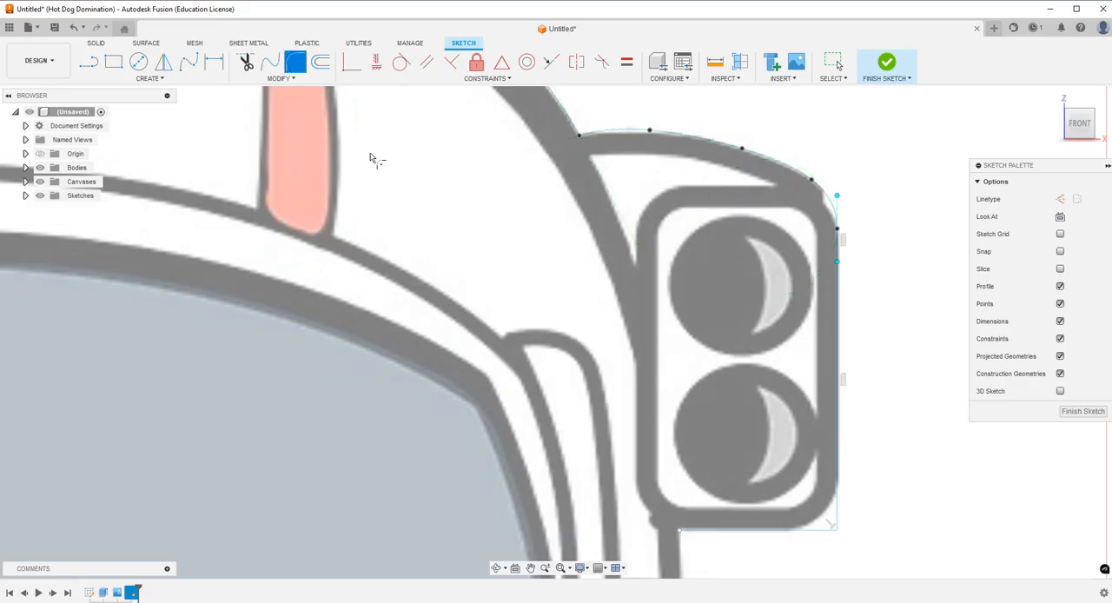
left_click(837, 533)
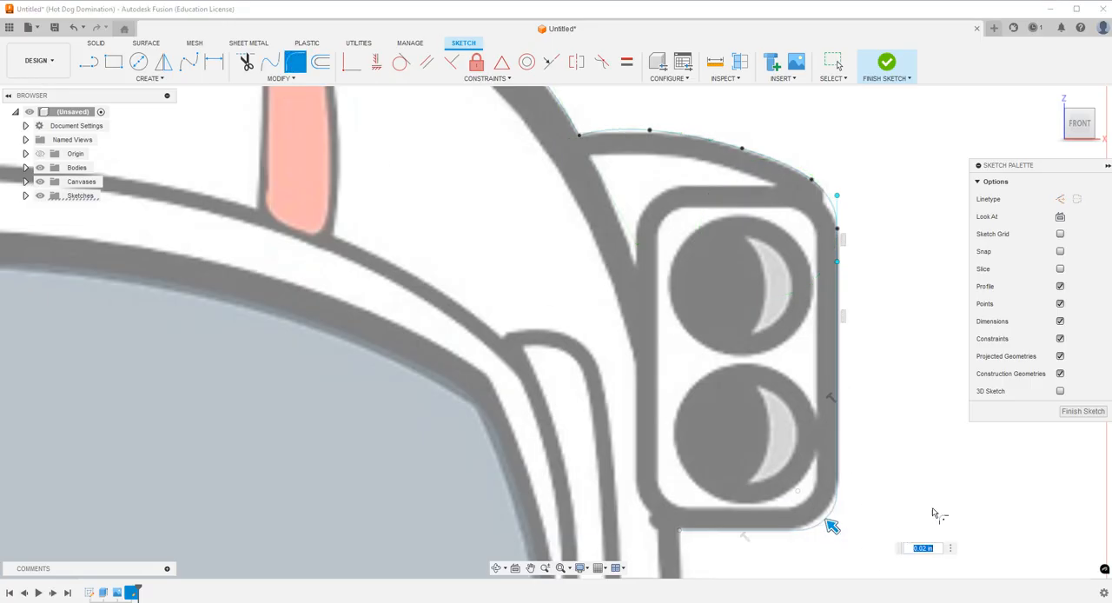
key("Return")
Draw connected lines down from the right lamp housing and outward along the right earpiece's top edge.
scroll(782, 376, "down", 4)
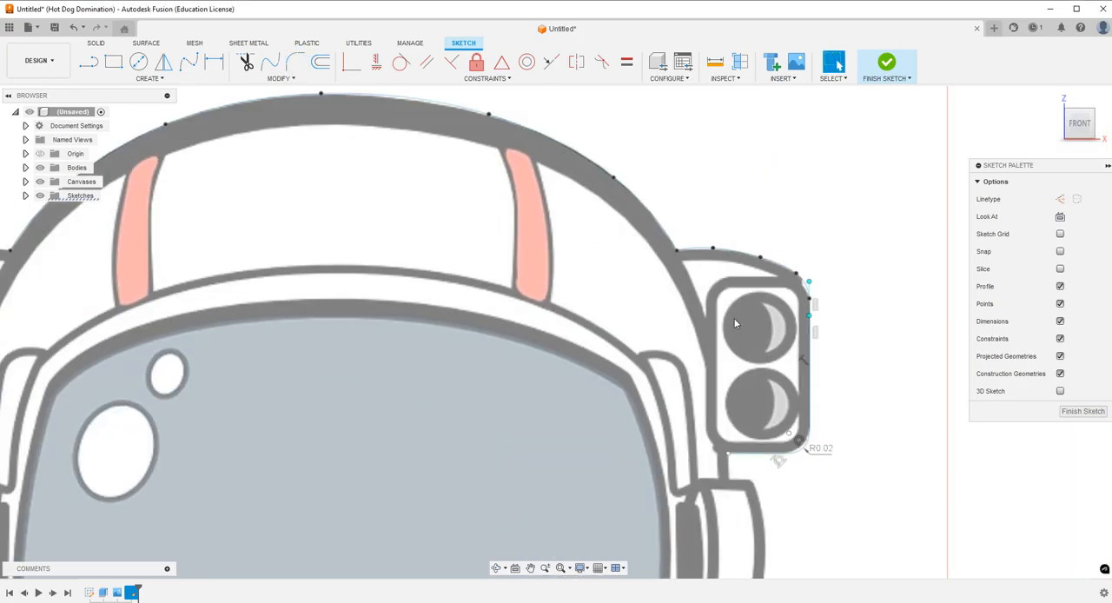
scroll(799, 460, "up", 6)
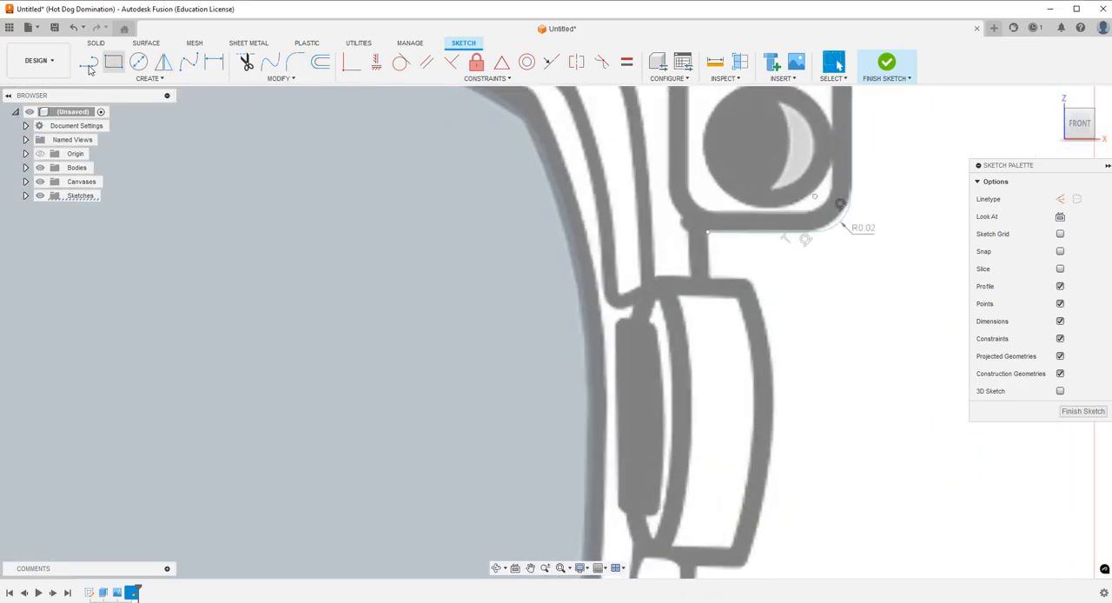
key("l")
left_click(708, 234)
left_click(707, 276)
left_click(745, 279)
key("Escape")
Draw a horizontal line along the bottom edge of the right earpiece.
key("l")
scroll(982, 435, "down", 3)
scroll(898, 436, "up", 4)
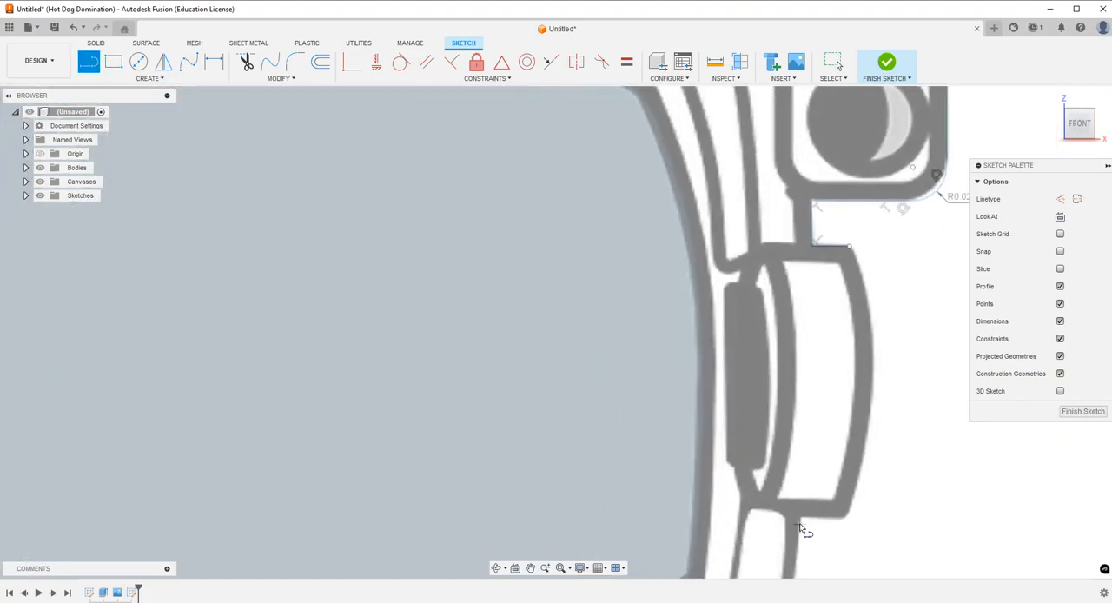
left_click(799, 515)
left_click(843, 515)
left_click(844, 489)
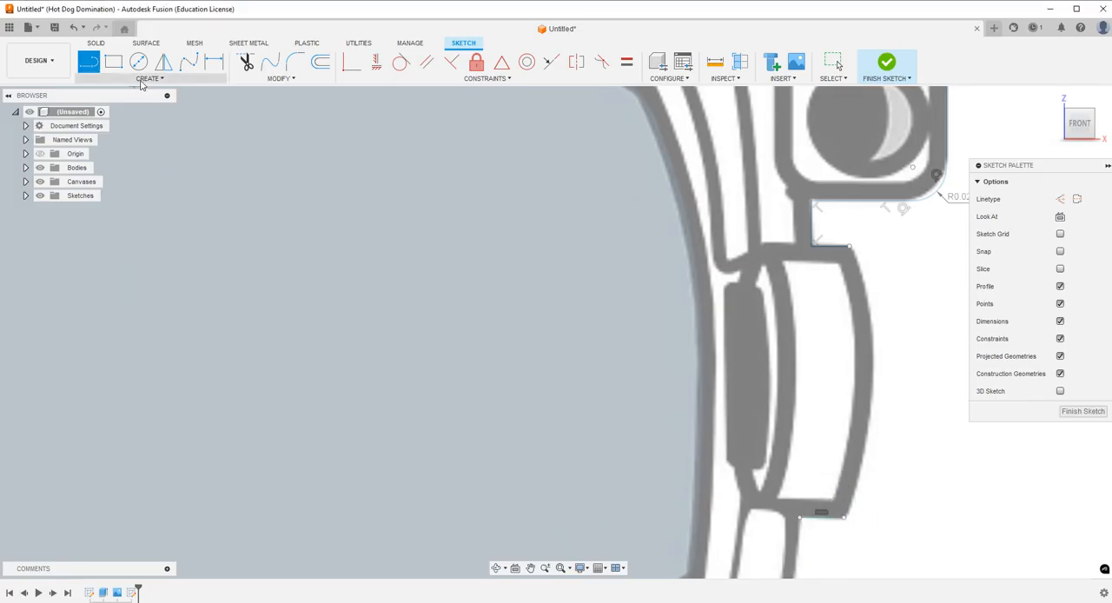
Trace the right earpiece's curved outer edge with a fit point spline joining its top and bottom lines.
left_click(188, 61)
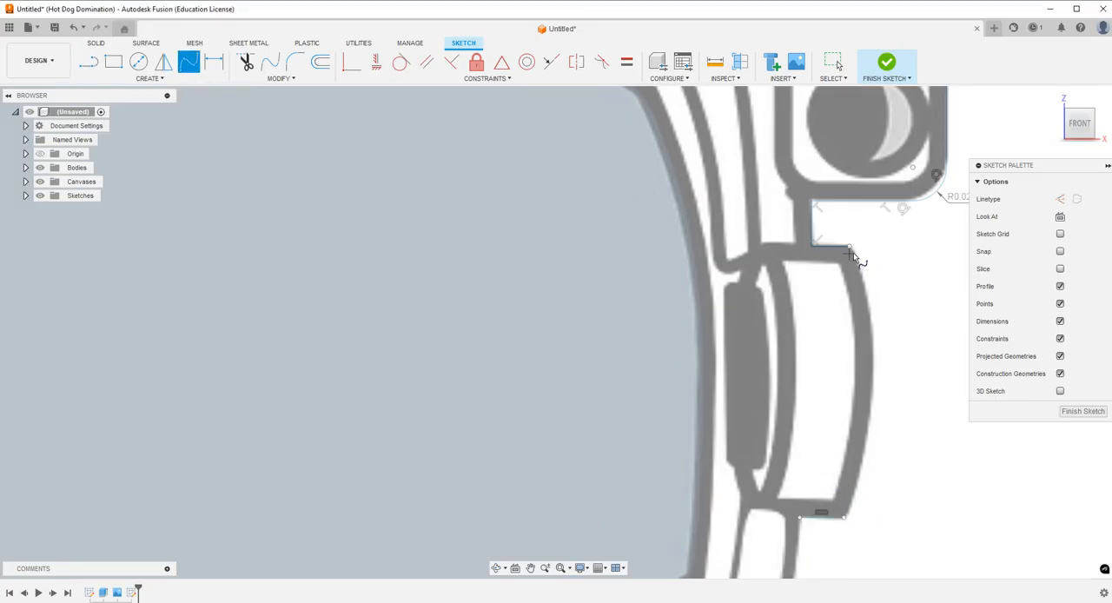
left_click(867, 297)
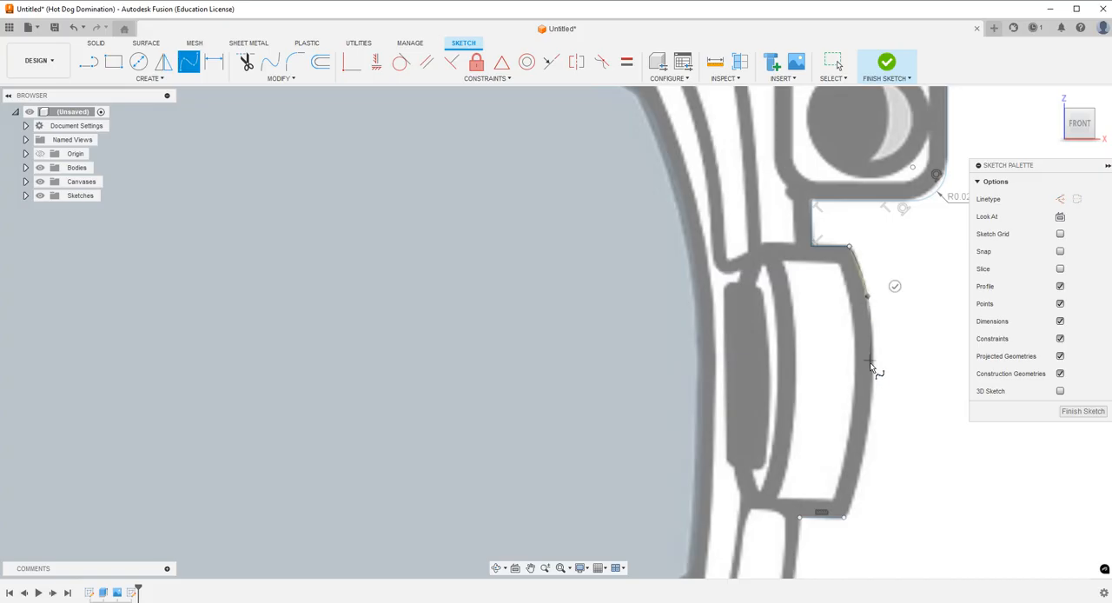
left_click(862, 458)
left_click(869, 531)
Trace the helmet's outer edge below the right earpiece with a fit point spline down to the microphone knob.
scroll(804, 306, "down", 4)
scroll(799, 472, "up", 4)
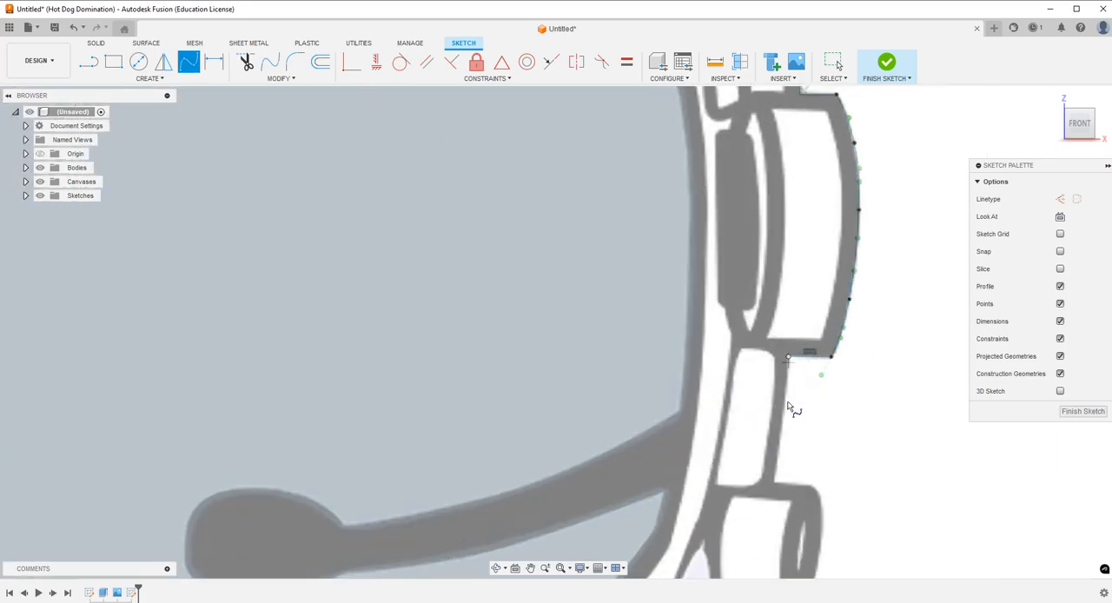
left_click(781, 424)
left_click(774, 482)
left_click(804, 487)
Draw separate lines along the top and bottom edges of the microphone knob.
scroll(803, 487, "down", 3)
scroll(720, 380, "up", 3)
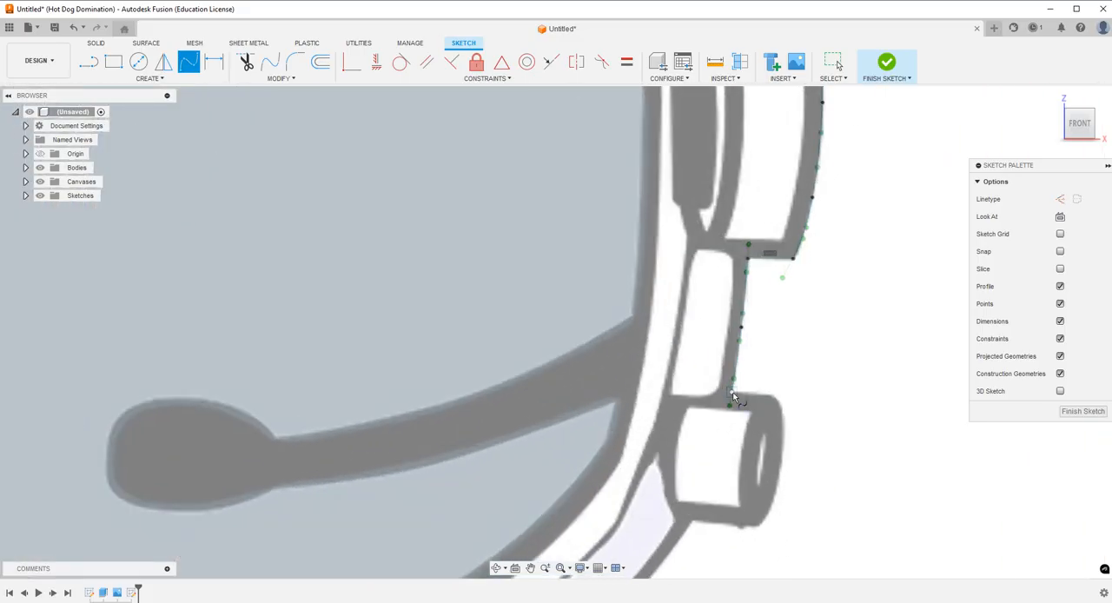
left_click(89, 61)
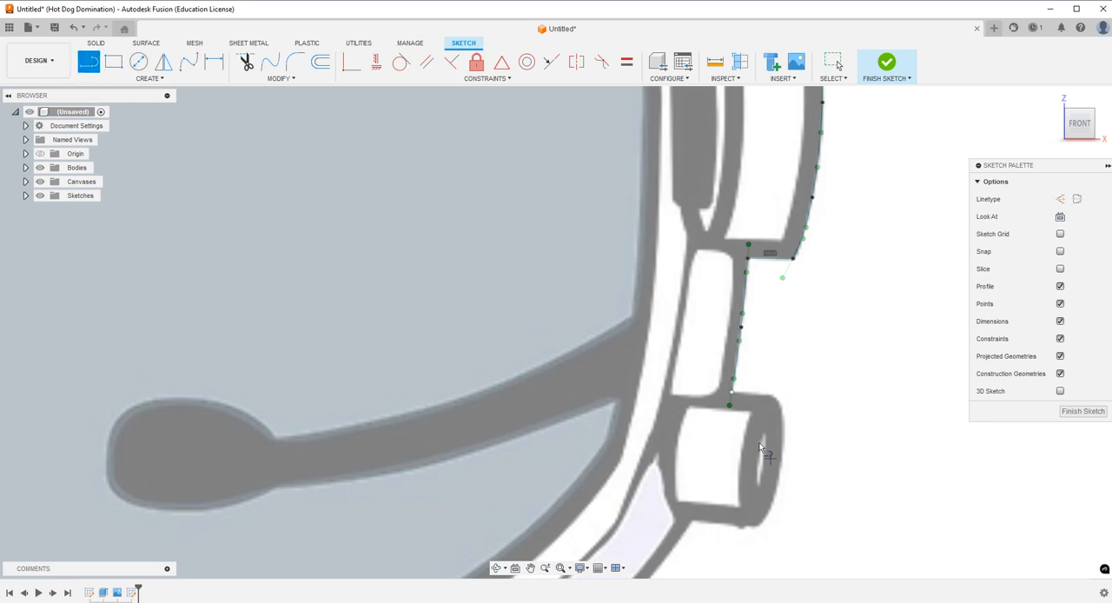
left_click(751, 389)
left_click(769, 364)
left_click(696, 525)
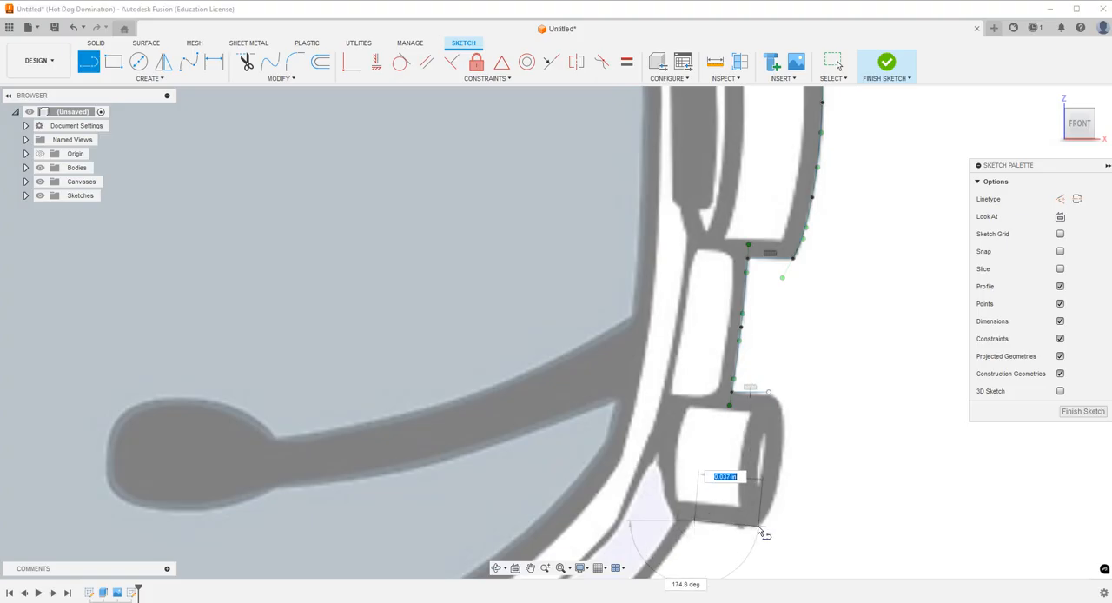
left_click(758, 526)
left_click(759, 495)
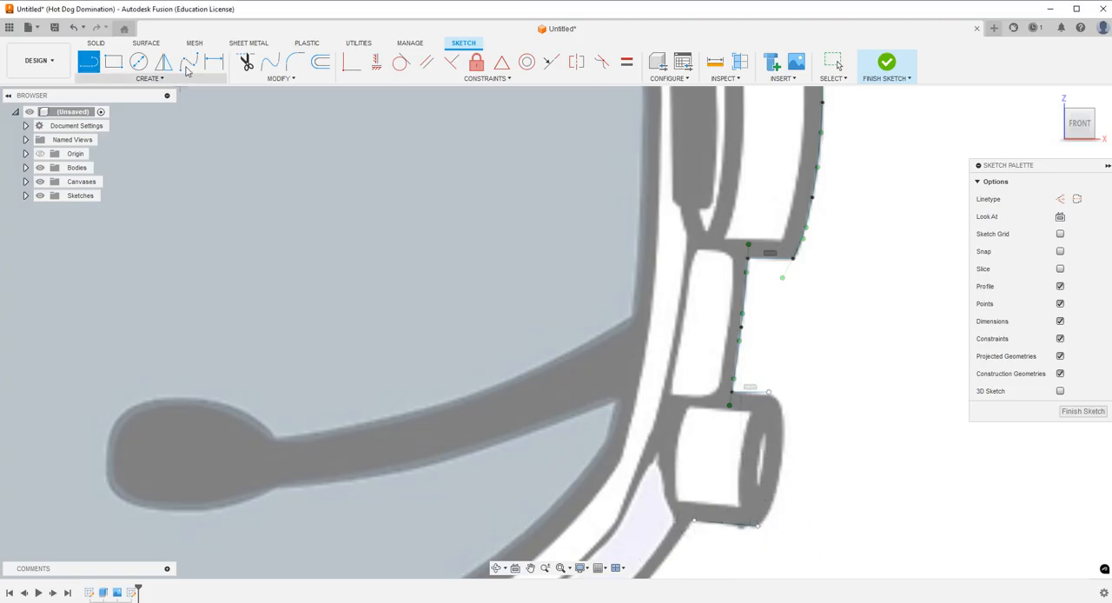
Trace the microphone knob's rounded outer edge with a fit point spline connecting its top and bottom lines.
left_click(188, 65)
left_click(781, 409)
left_click(780, 469)
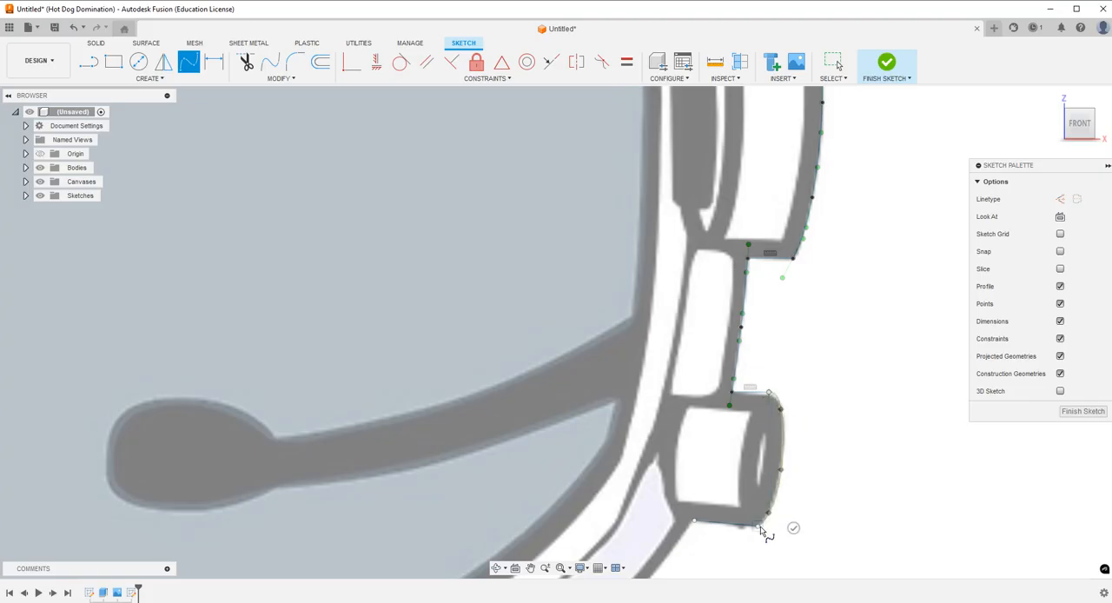
left_click(769, 553)
Trace the helmet's lower right curve with a fit point spline from the microphone knob into the base rectangle.
scroll(809, 385, "down", 4)
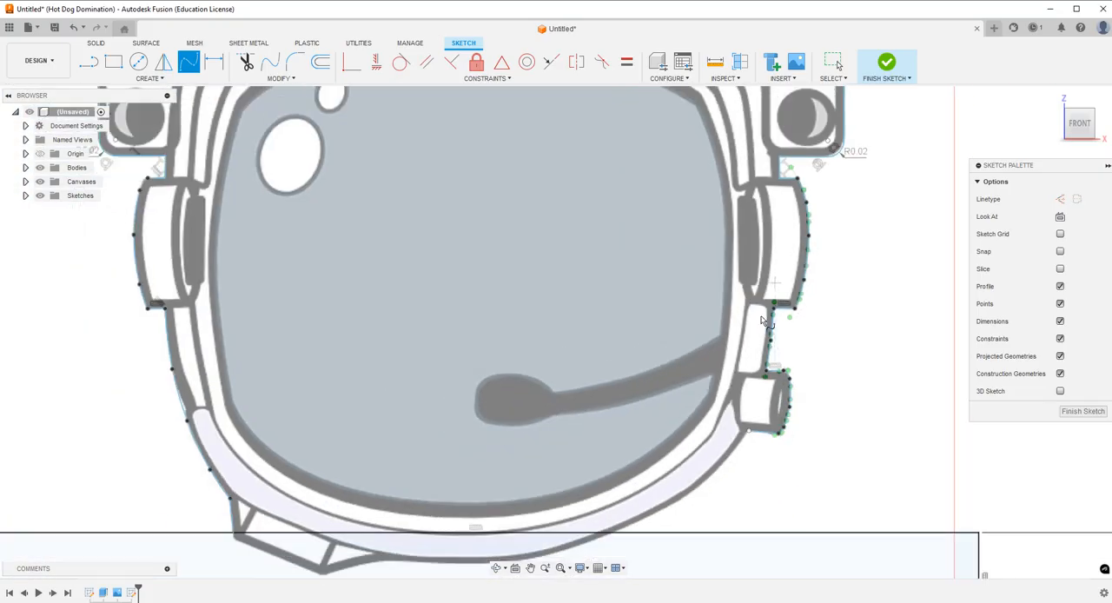
scroll(730, 412, "up", 2)
left_click(813, 313)
left_click(768, 366)
left_click(693, 419)
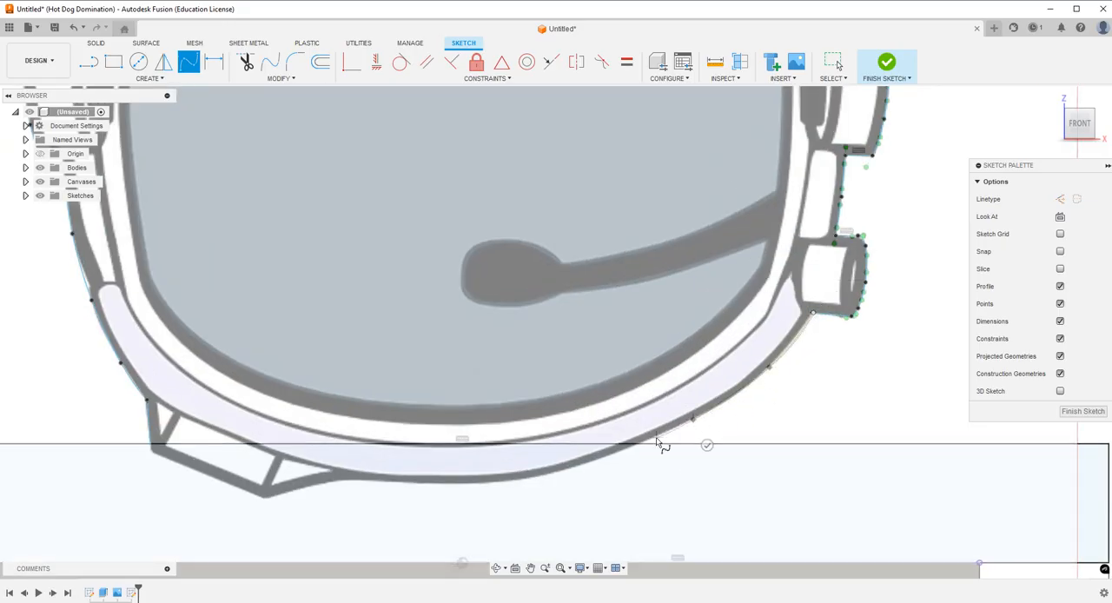
left_click(649, 471)
scroll(799, 486, "down", 3)
key("Escape")
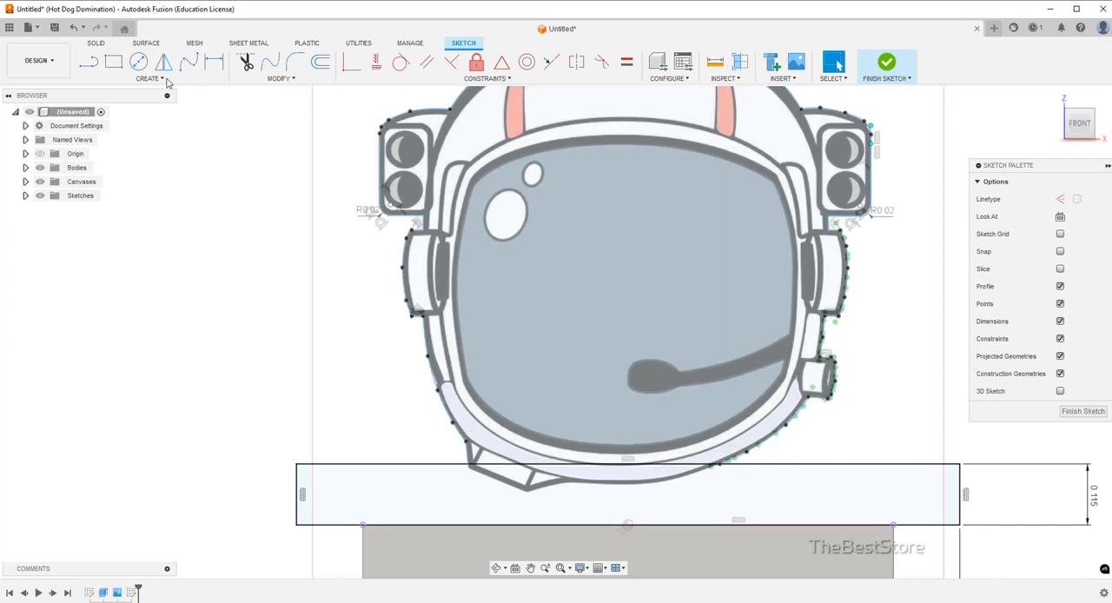
Trace the top edge of the helmet's visor opening with a fit point spline from its upper left to upper right corner.
left_click(189, 62)
scroll(504, 179, "up", 5)
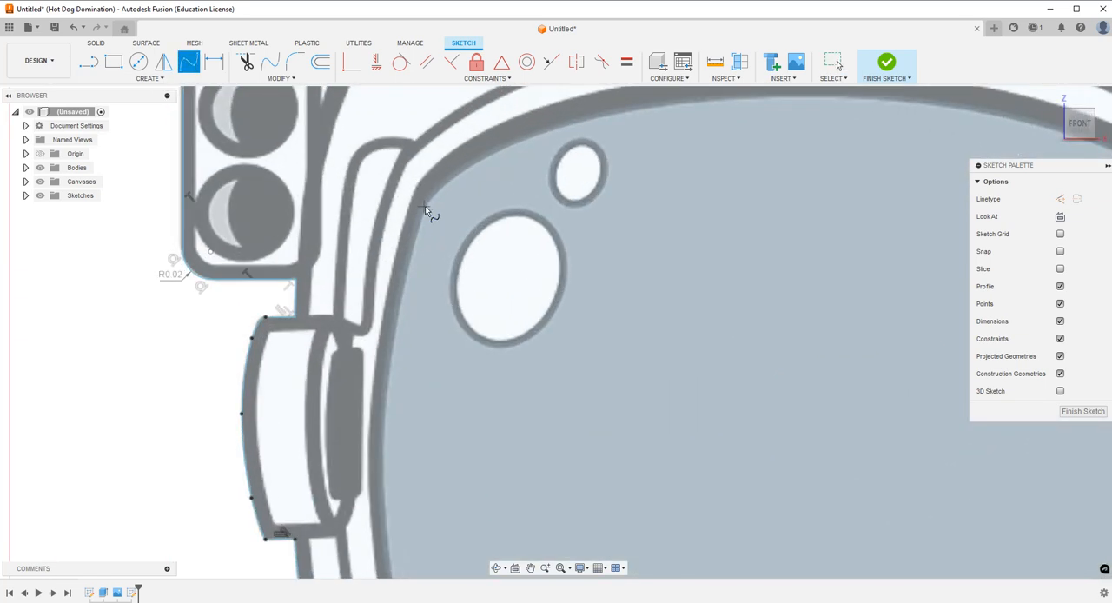
left_click(488, 154)
left_click(596, 119)
left_click(776, 97)
scroll(517, 165, "down", 3)
left_click(774, 130)
left_click(898, 177)
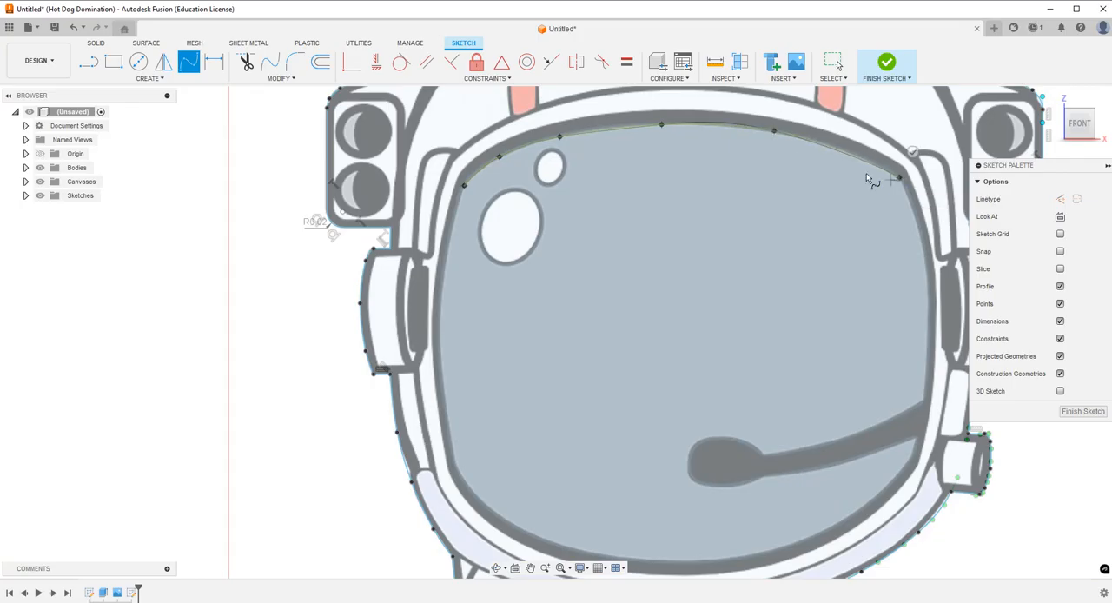
key("Escape")
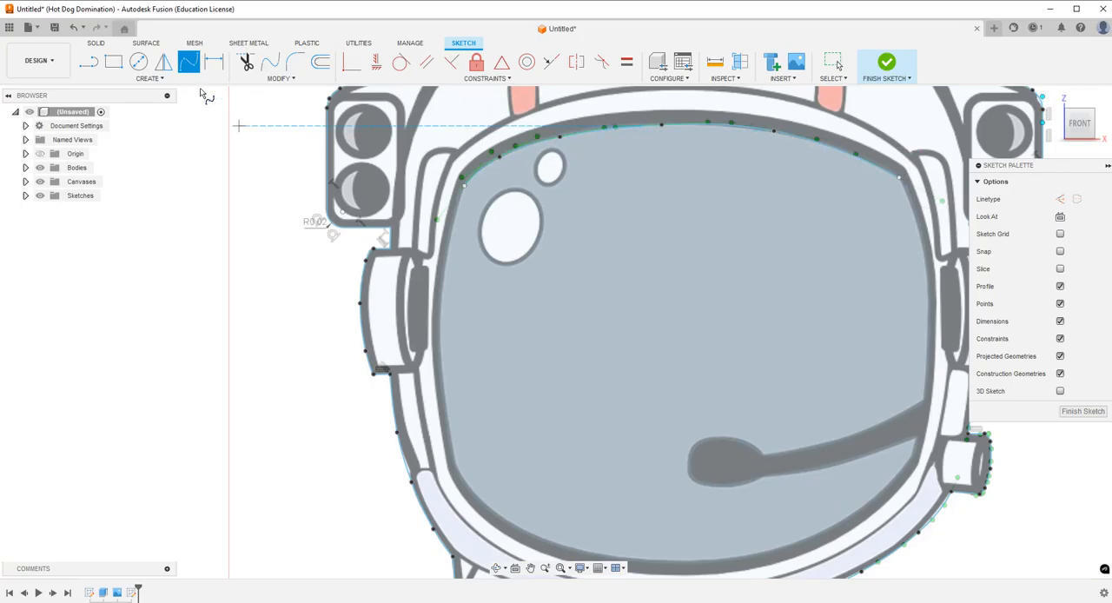
Trace the visor's right edge with a fit point spline from the top spline's end down past the microphone boom.
left_click(900, 177)
left_click(919, 235)
left_click(925, 341)
left_click(913, 453)
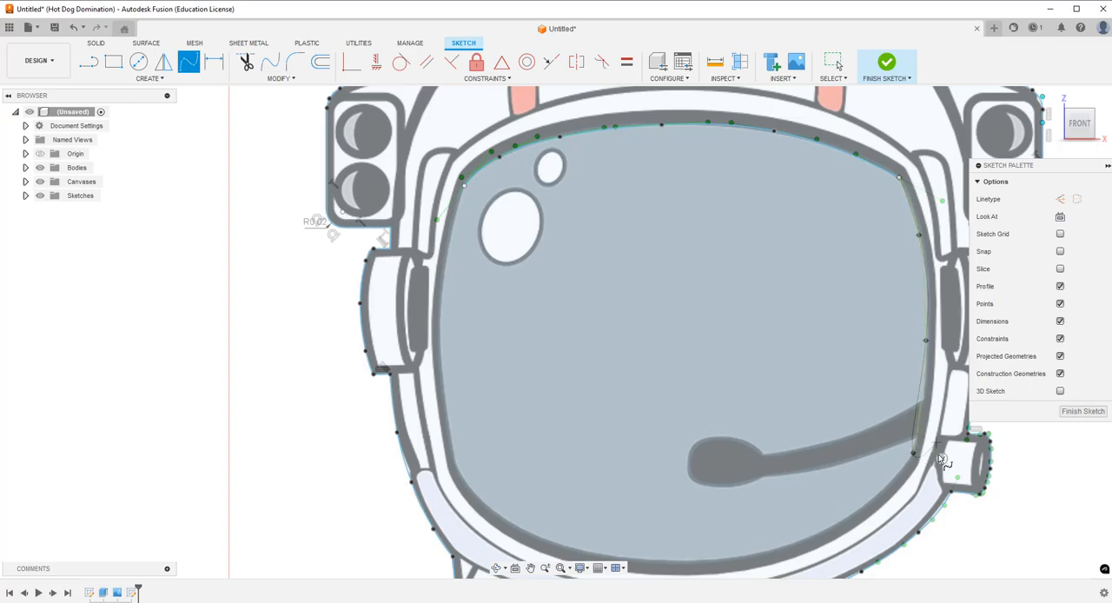
left_click(942, 454)
Trace the visor's curved bottom edge with a fit point spline from the right edge's lower end to the lower left corner.
left_click(188, 62)
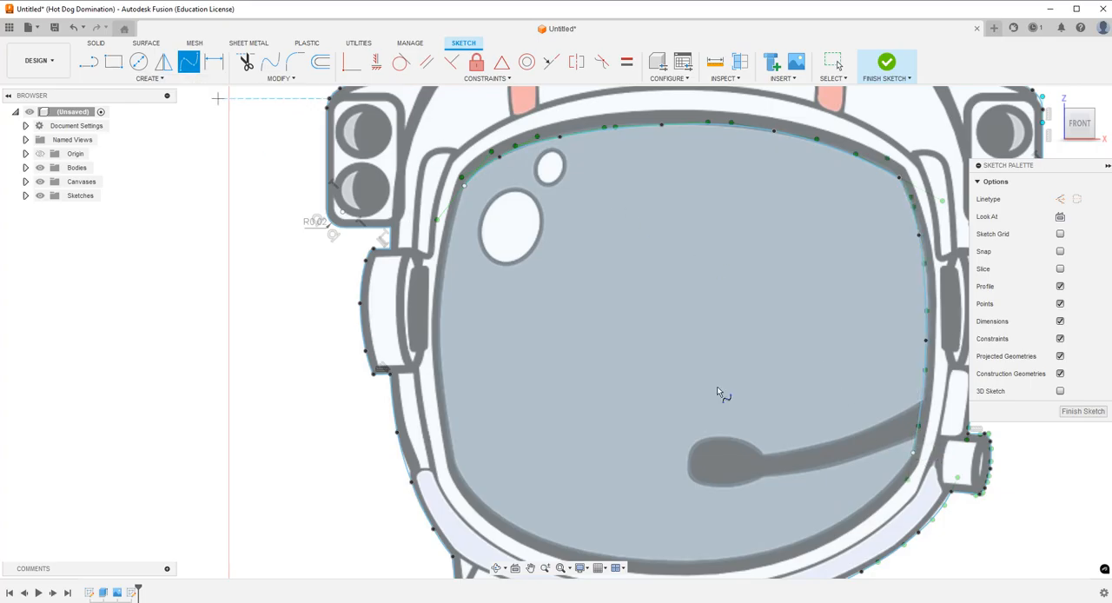
left_click(914, 454)
left_click(859, 508)
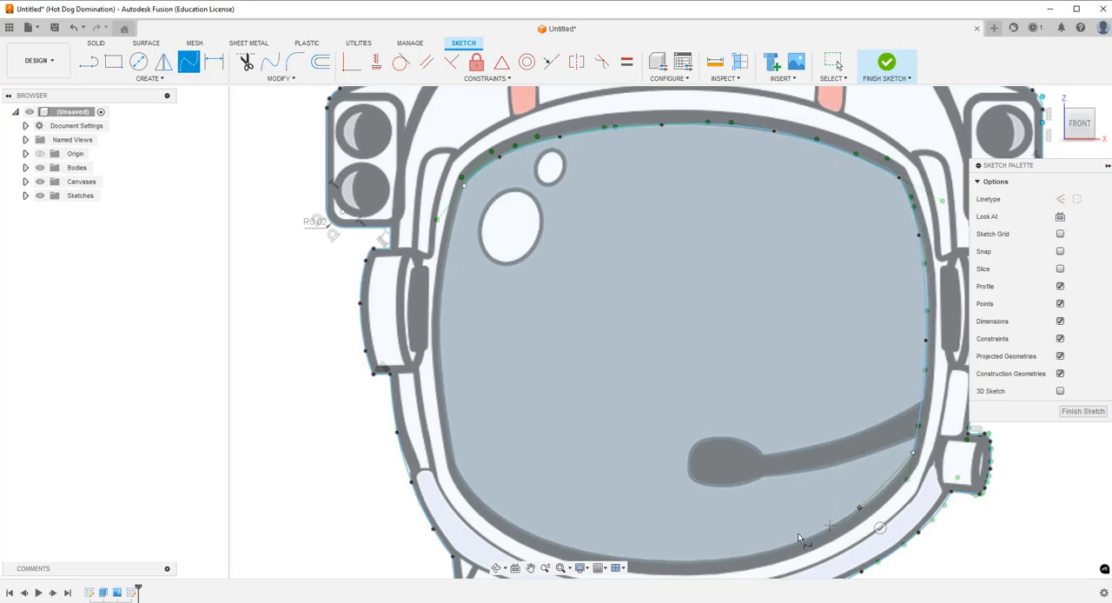
left_click(750, 555)
left_click(480, 496)
left_click(456, 465)
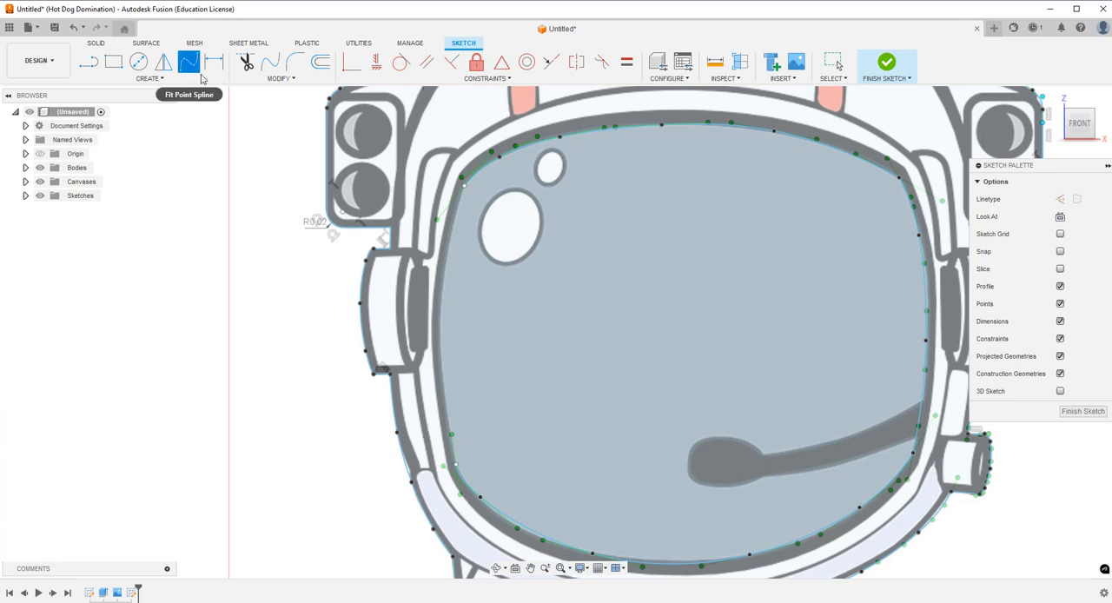
Close the visor outline by tracing its left edge with a fit point spline between the top and bottom splines.
left_click(448, 247)
left_click(444, 393)
left_click(484, 458)
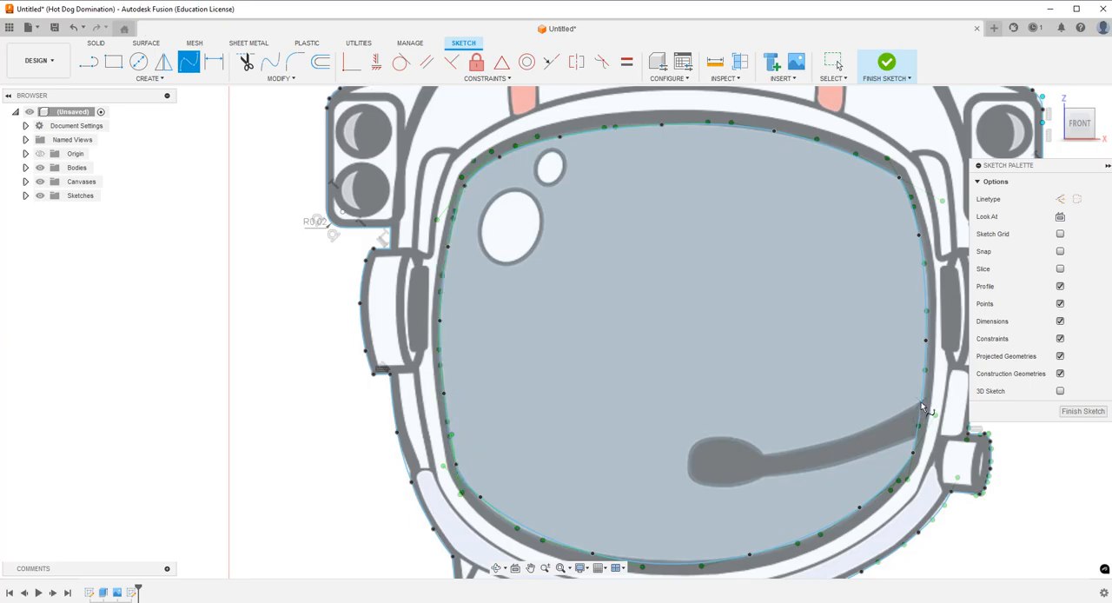
Trace the upper and lower edges of the microphone boom with separate fit point splines from the visor edge to the microphone head.
left_click(870, 427)
left_click(798, 448)
left_click(764, 456)
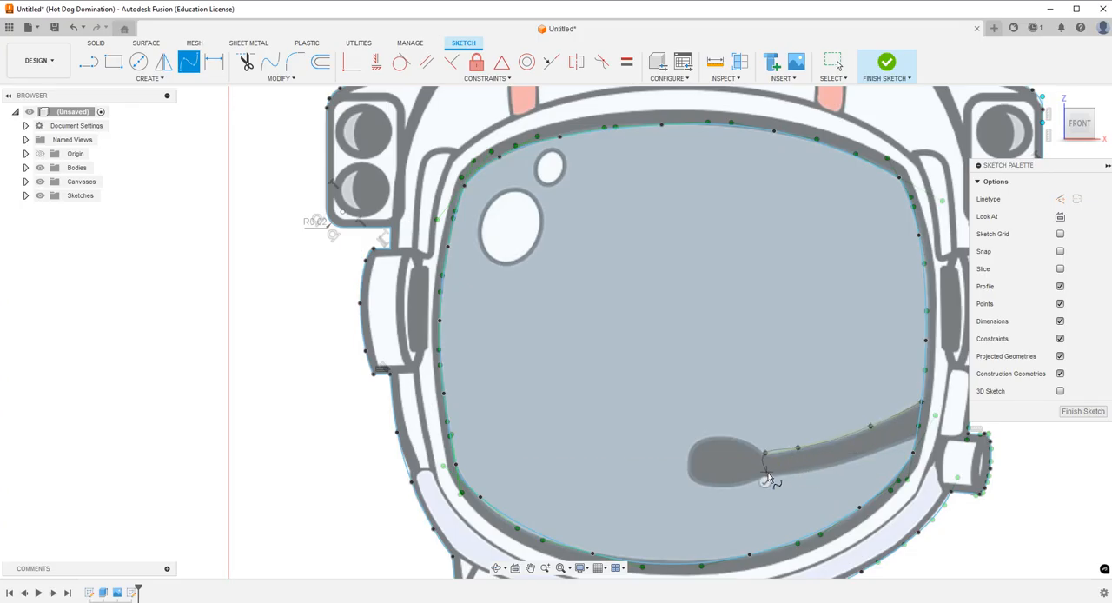
left_click(764, 481)
left_click(798, 474)
left_click(768, 476)
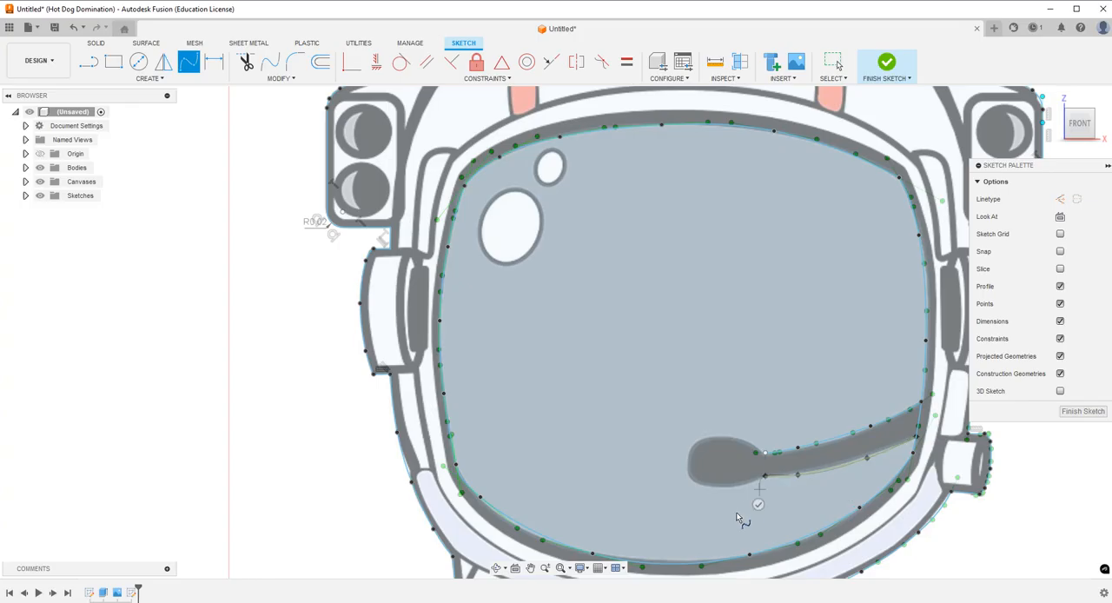
Trace the rounded microphone head with a fit point spline connecting the boom's upper and lower edges.
left_click(765, 454)
scroll(740, 447, "up", 5)
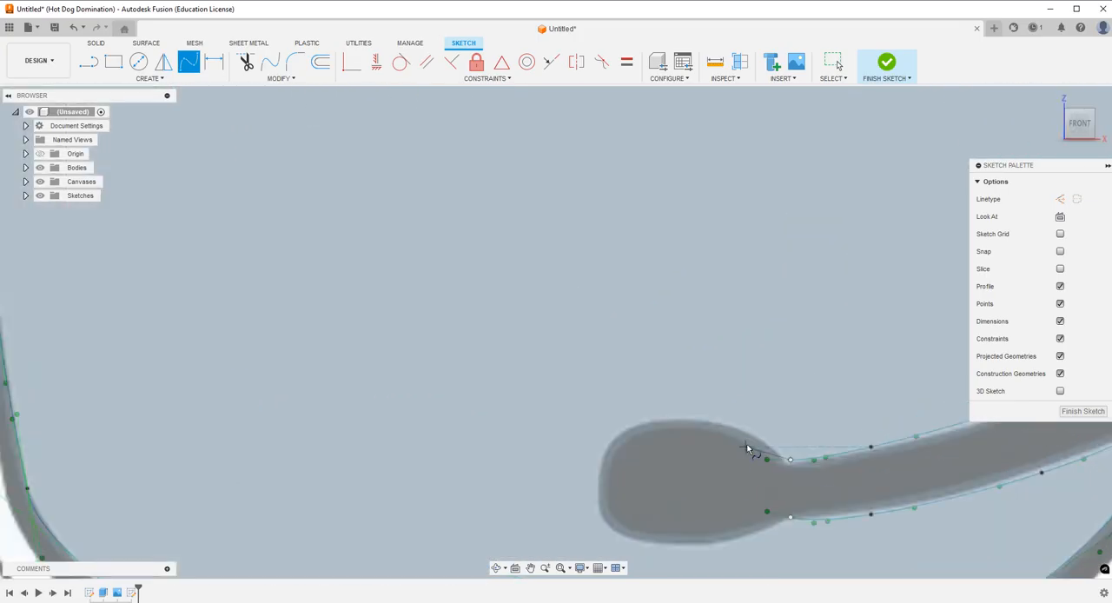
left_click(741, 425)
left_click(652, 421)
left_click(599, 468)
left_click(609, 526)
left_click(717, 543)
left_click(792, 519)
scroll(667, 400, "down", 5)
scroll(667, 411, "down", 8)
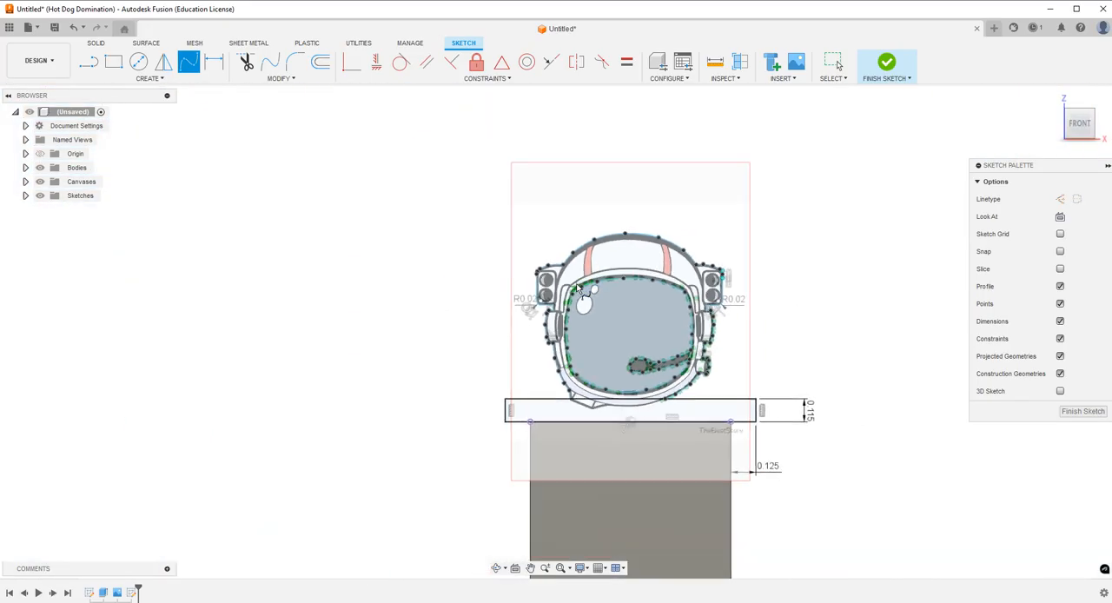
key("Escape")
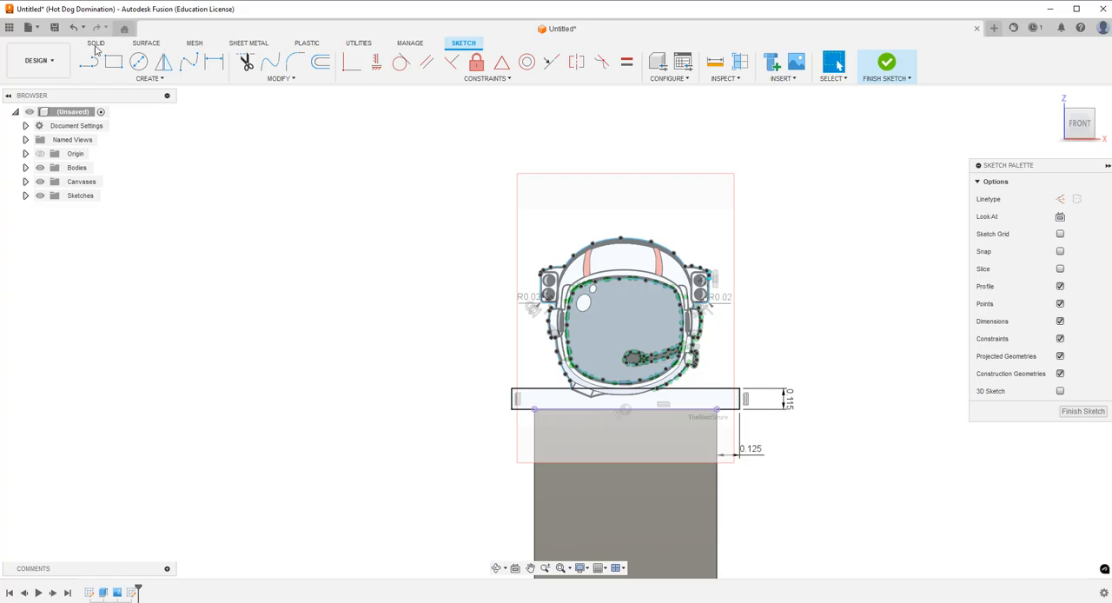
Extrude the helmet ring and base rectangle profiles 0.125 in, joining them to the bookmark body.
left_click(95, 45)
left_click(89, 60)
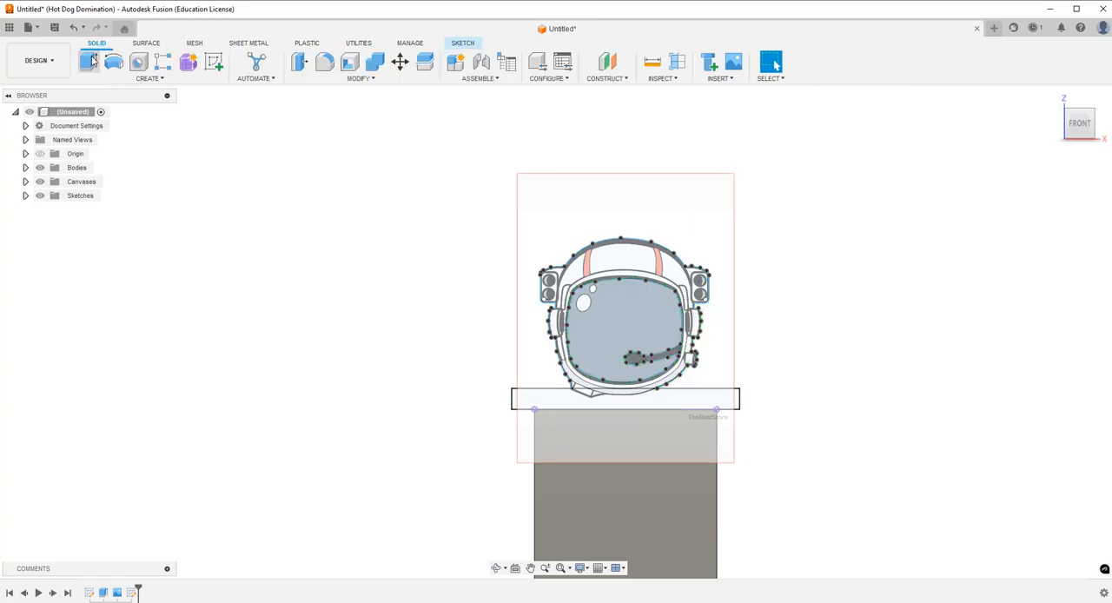
left_click(650, 265)
left_click(656, 401)
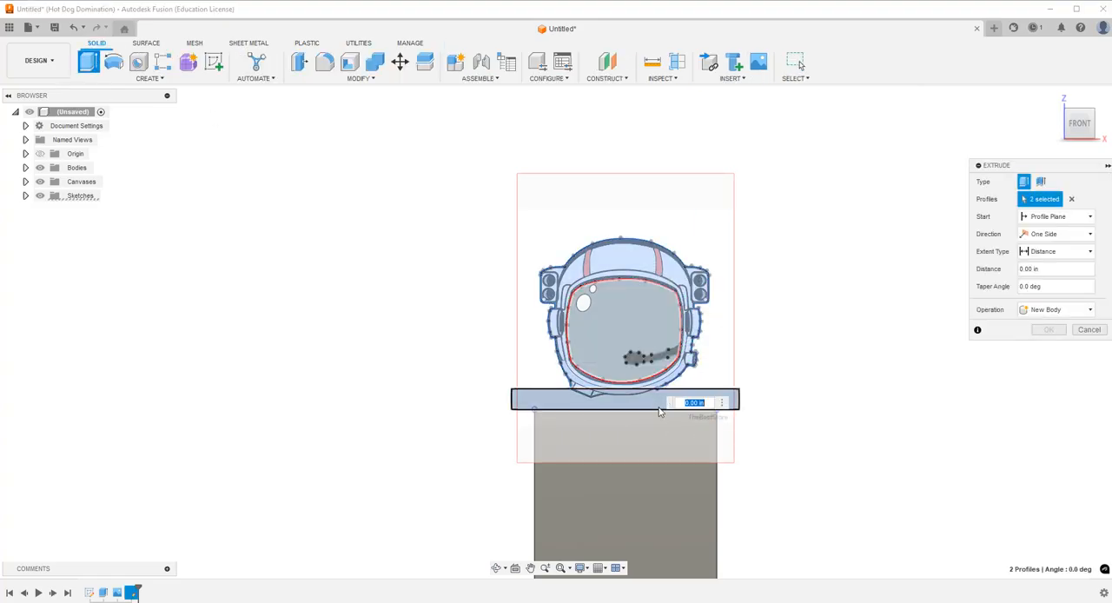
left_click(496, 568)
left_click_drag(676, 374, 631, 380)
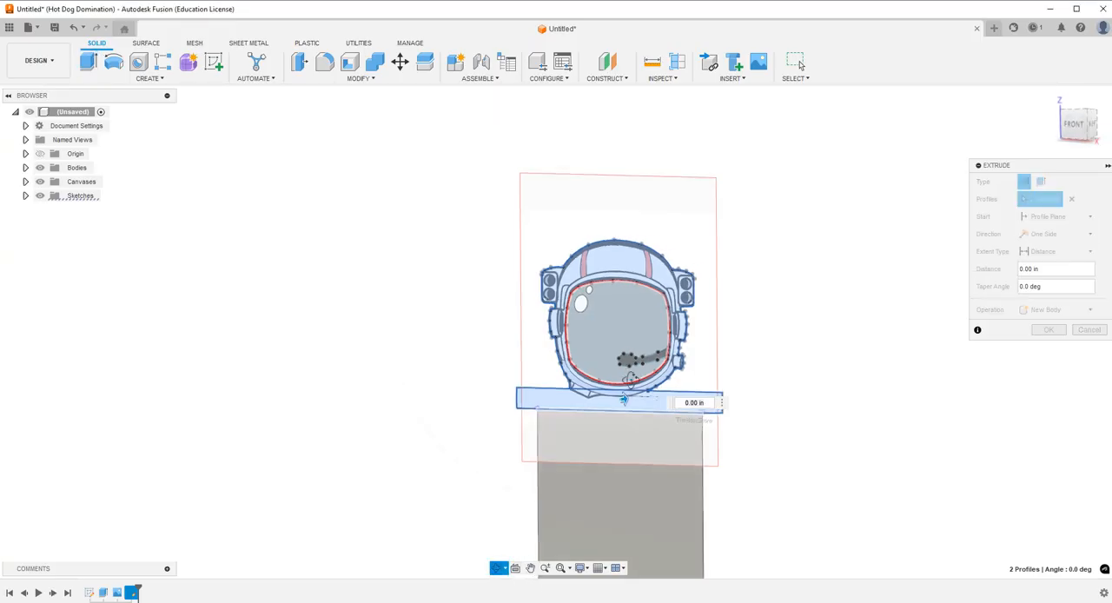
middle_click_drag(631, 380, 621, 391, "shift")
left_click_drag(622, 401, 632, 401)
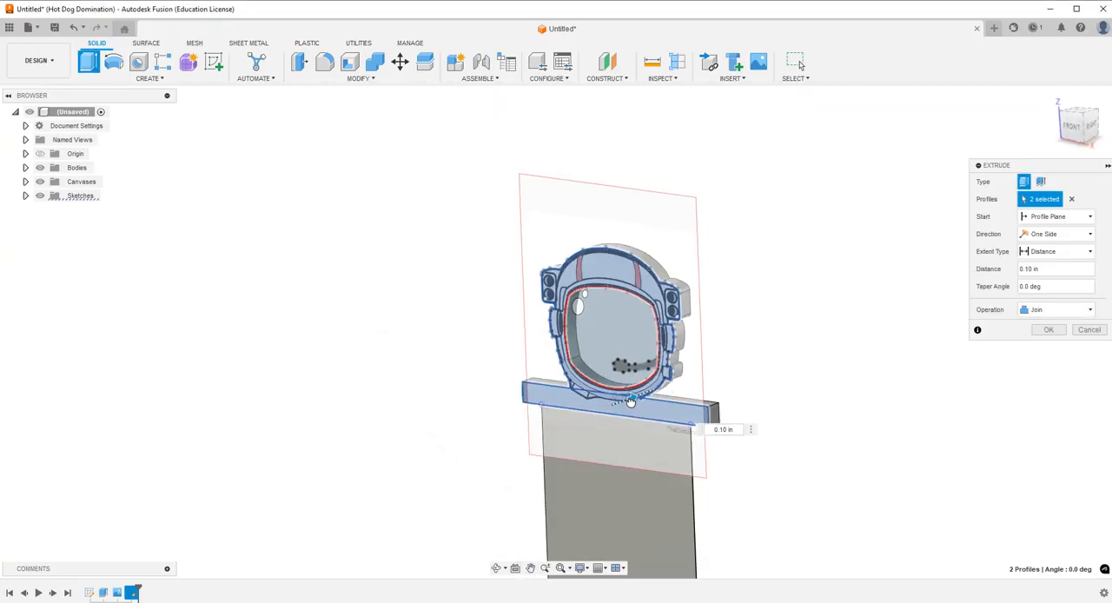
key("BackSpace")
type(".125")
key("Return")
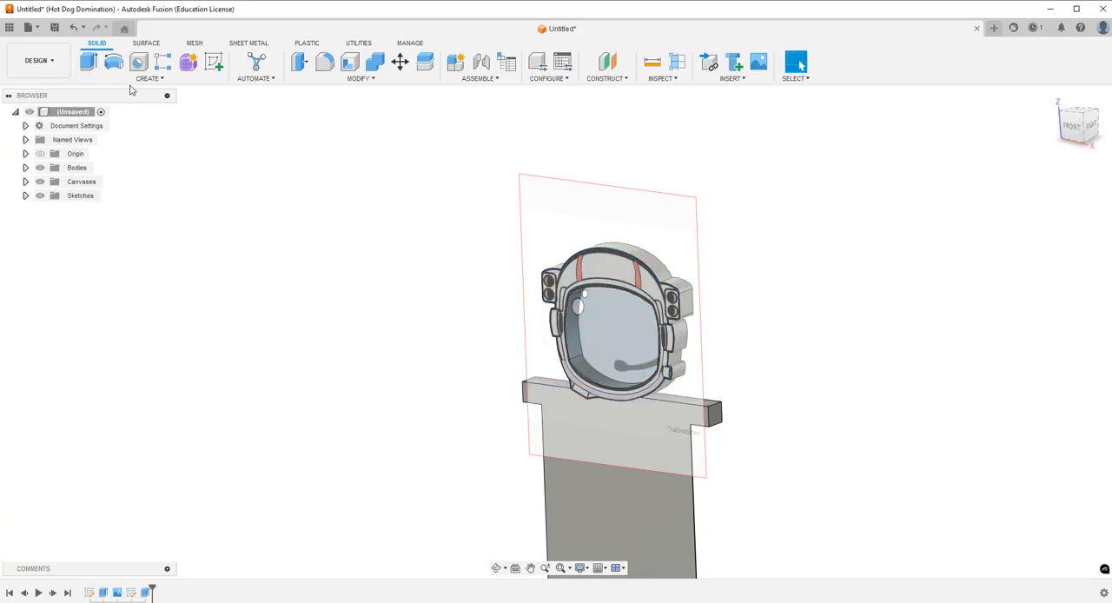
Hide the reference canvas to expose the extruded helmet.
left_click(40, 181)
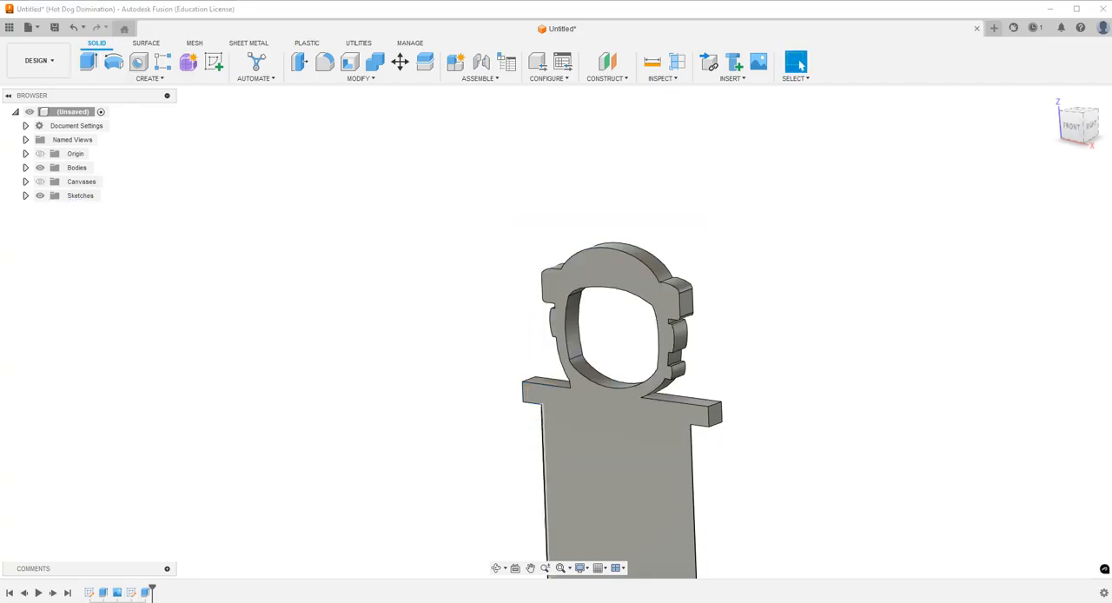
left_click(496, 567)
left_click_drag(577, 441, 611, 414)
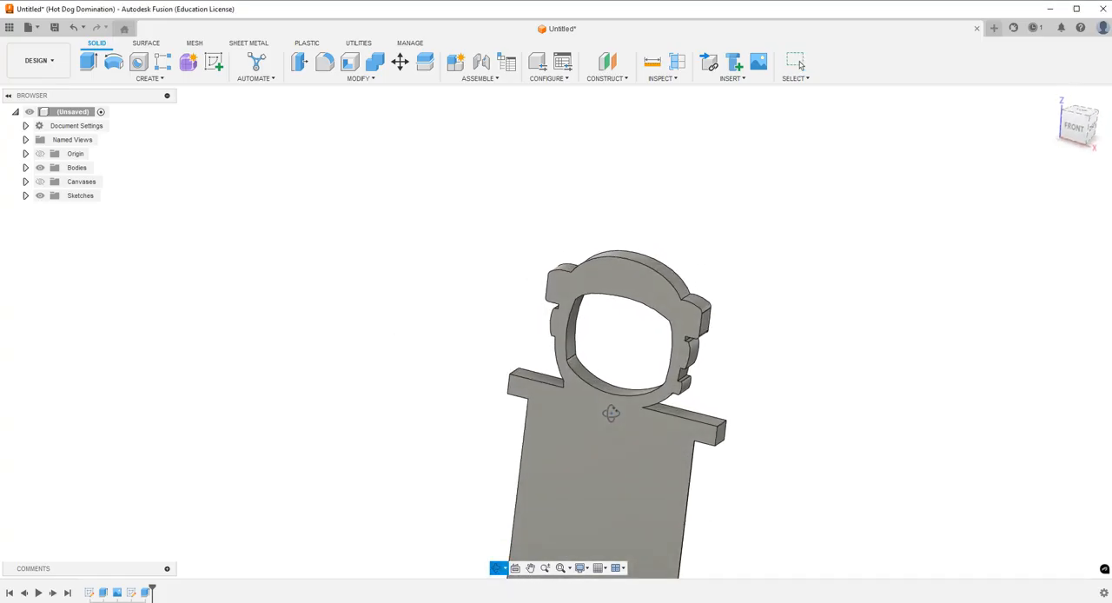
key("Escape")
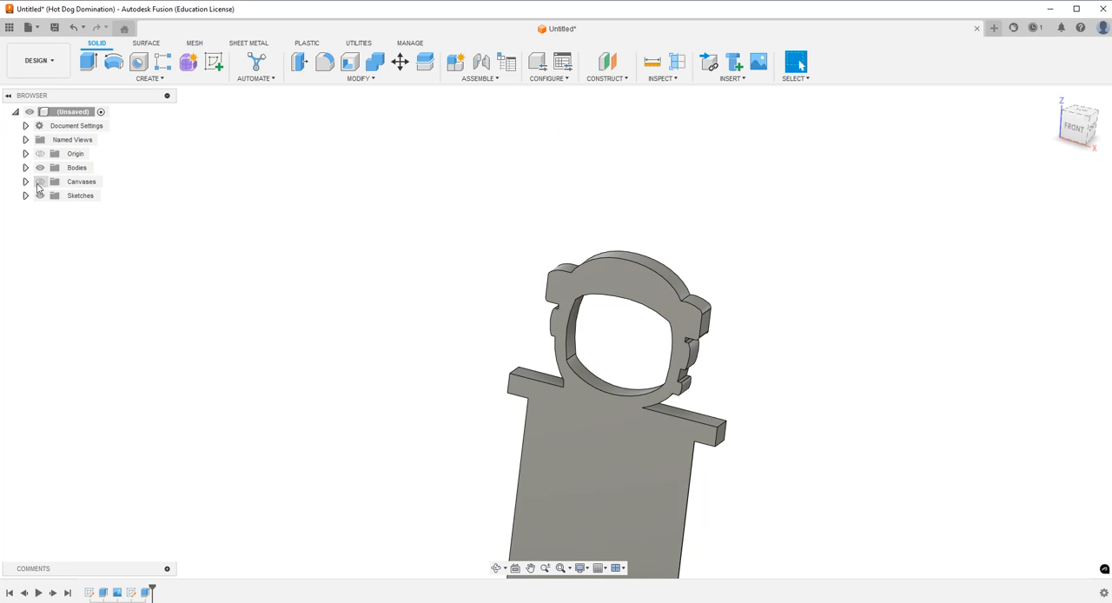
Edit the helmet extrusion to include the microphone and boom profile at the same 0.125 in distance.
double_click(146, 592)
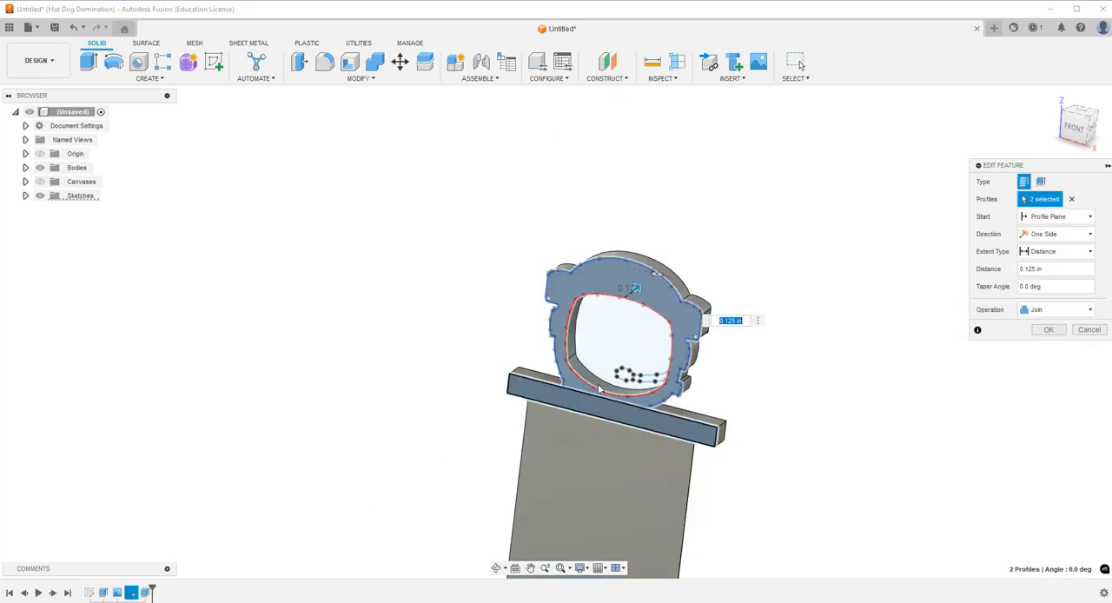
left_click(599, 388)
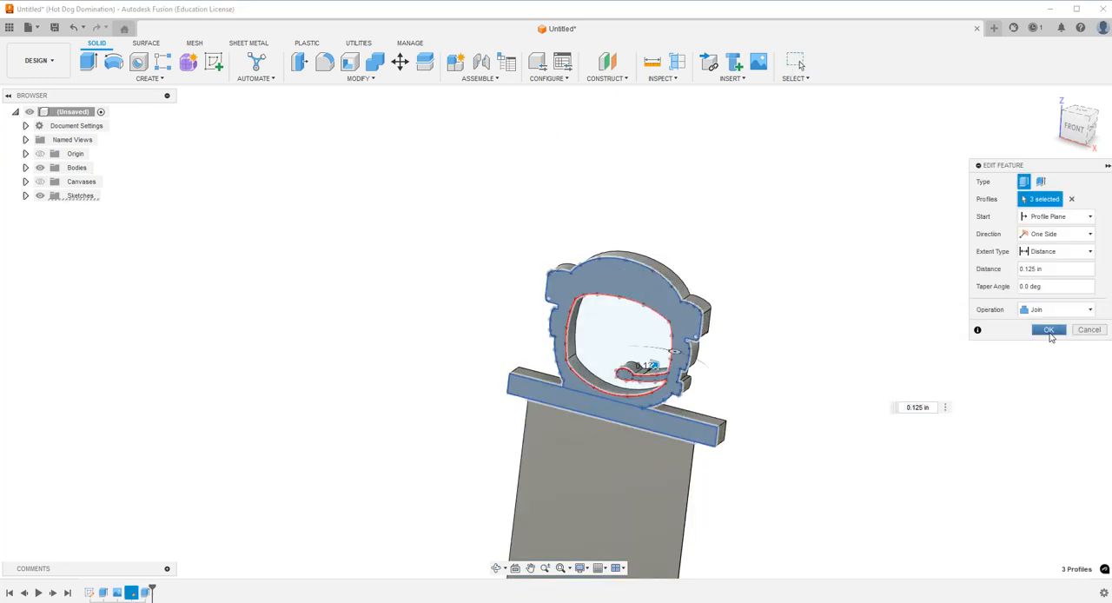
left_click(1049, 330)
left_click(496, 567)
mouse_move(680, 338)
left_mouse_down()
mouse_move(755, 360)
mouse_move(840, 351)
mouse_move(661, 335)
left_mouse_up()
key("Escape")
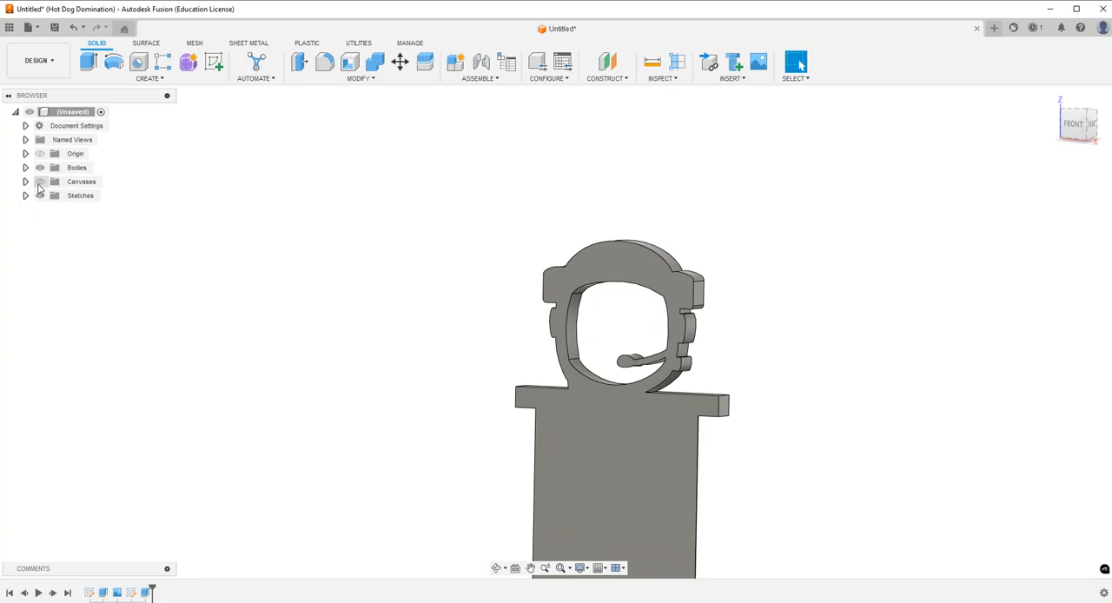
Show the reference canvas over the model for comparison and hide it again.
left_click(39, 182)
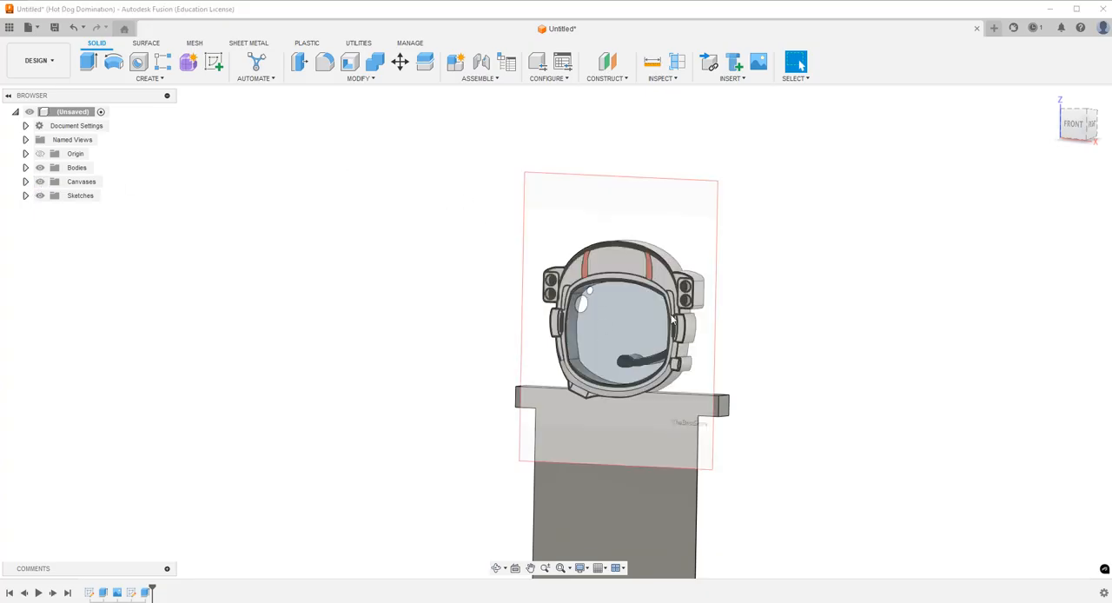
left_click(39, 181)
Examine the whole bookmark and its helmet decoration from the front and back.
scroll(504, 287, "down", 5)
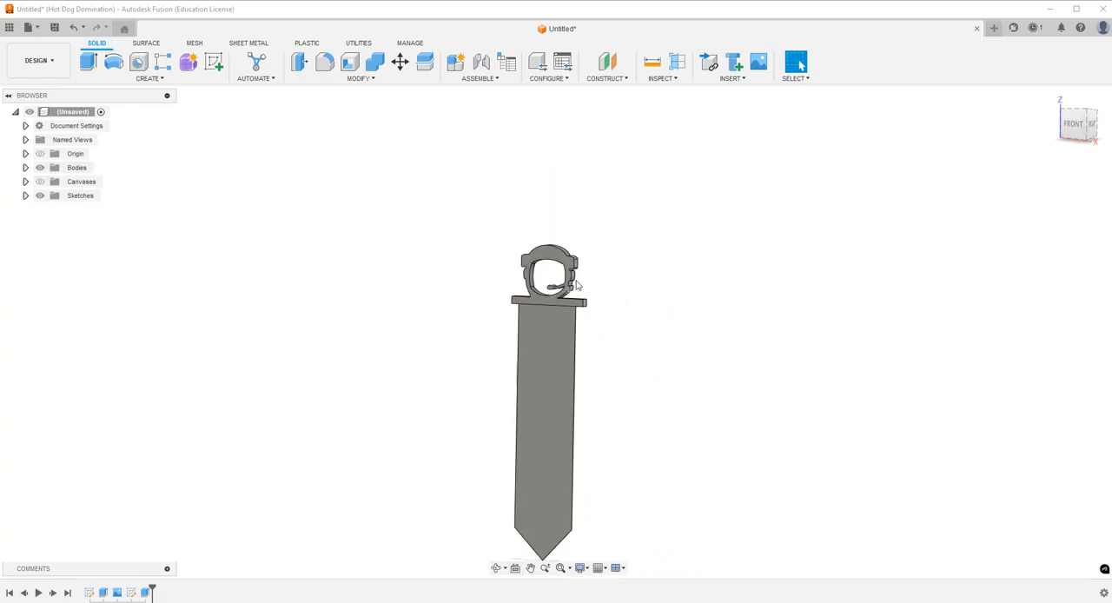
scroll(571, 328, "up", 3)
scroll(573, 352, "up", 2)
scroll(556, 377, "down", 6)
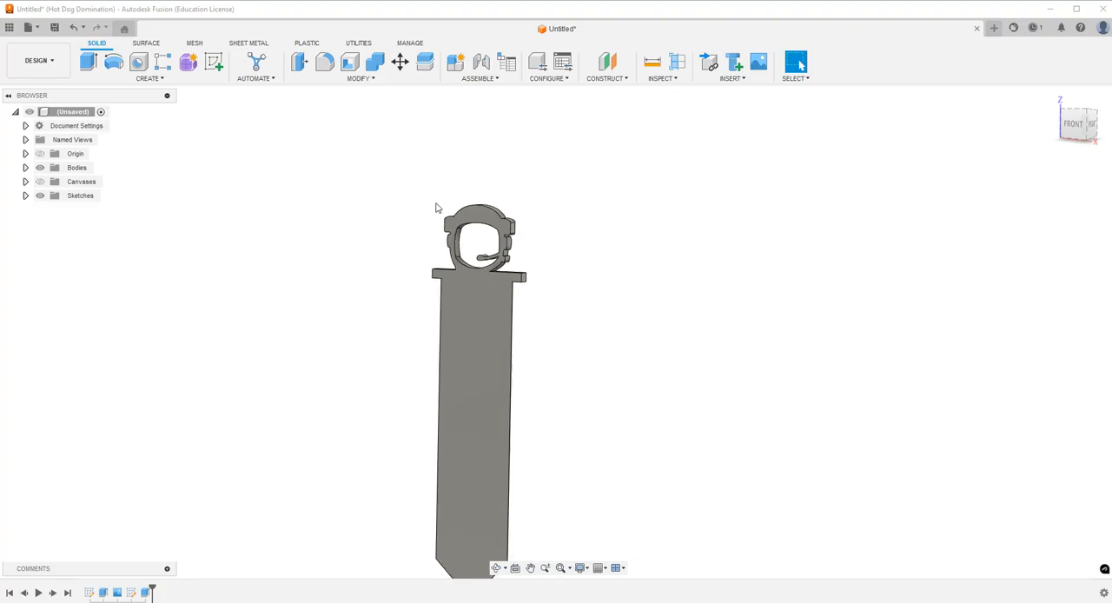
left_click(496, 567)
left_click_drag(536, 264, 403, 263)
left_click_drag(681, 241, 483, 272)
scroll(644, 267, "down", 3)
scroll(644, 266, "up", 5)
left_click(798, 62)
scroll(697, 246, "down", 1)
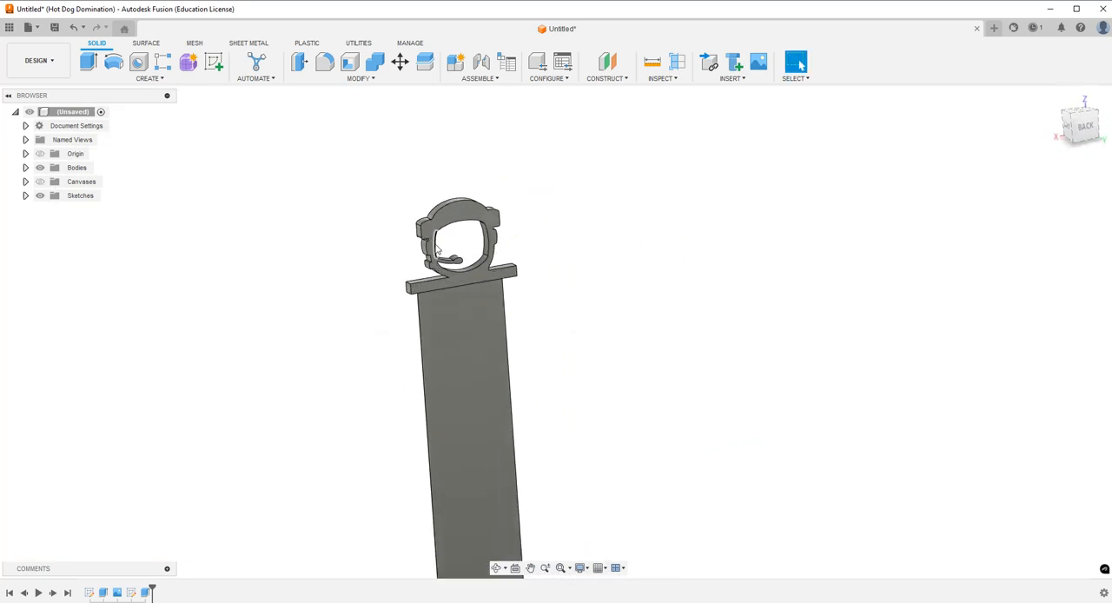
scroll(697, 246, "up", 4)
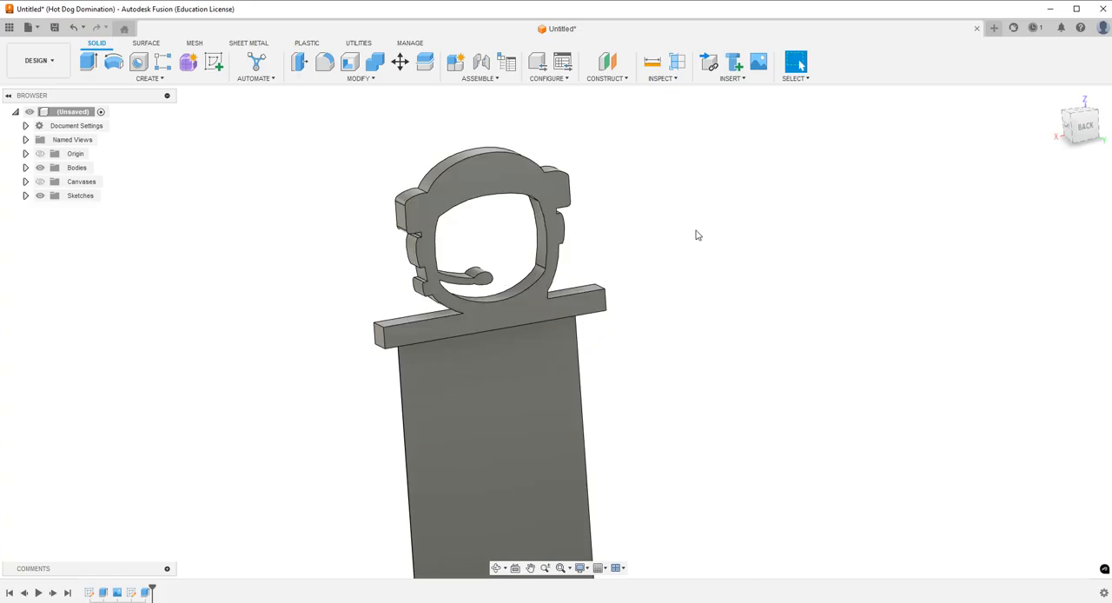